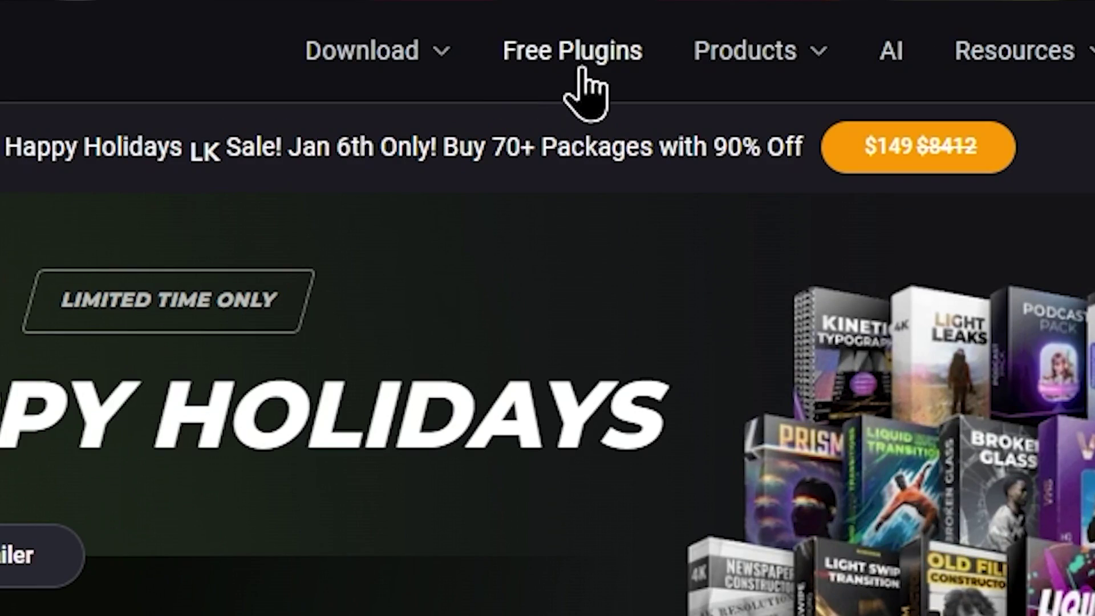
Open the Free Plugins page on the AEJuice website through the bundle link in the video description
left_click(582, 67)
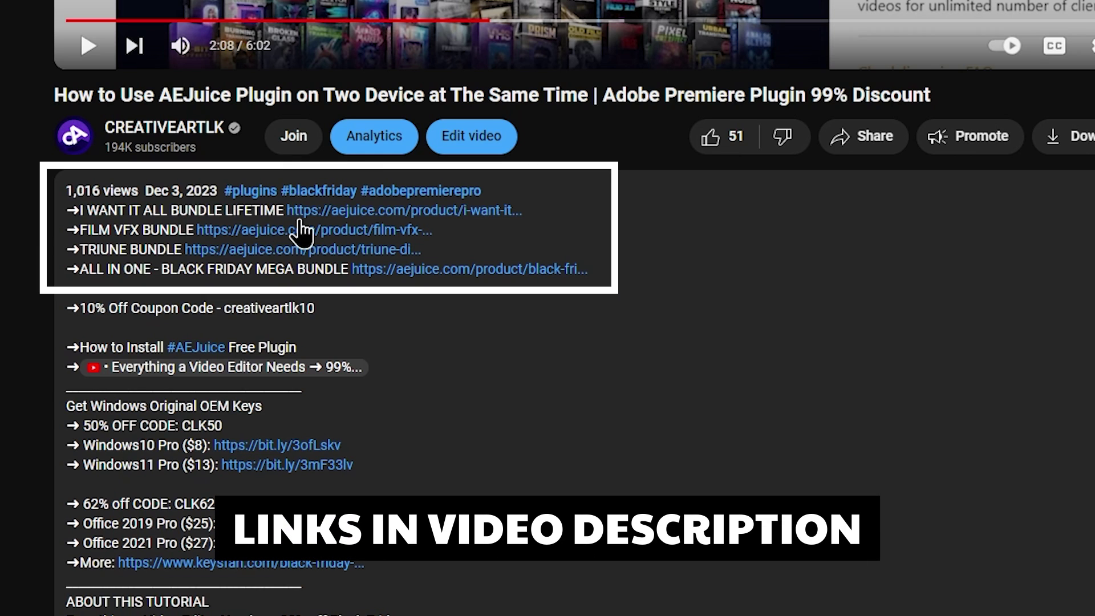
left_click(382, 228)
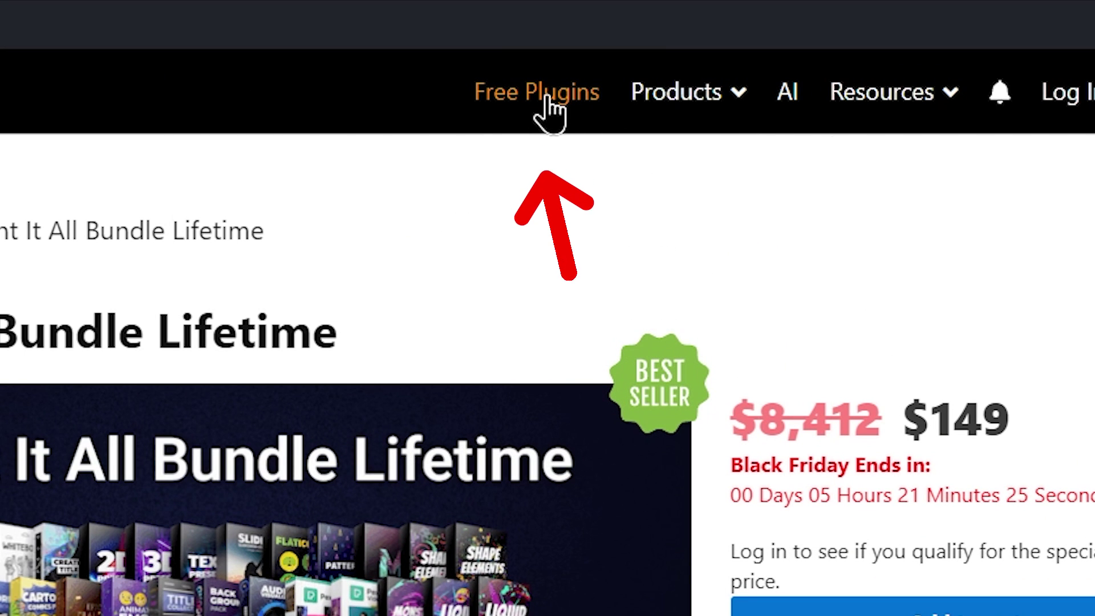
left_click(549, 94)
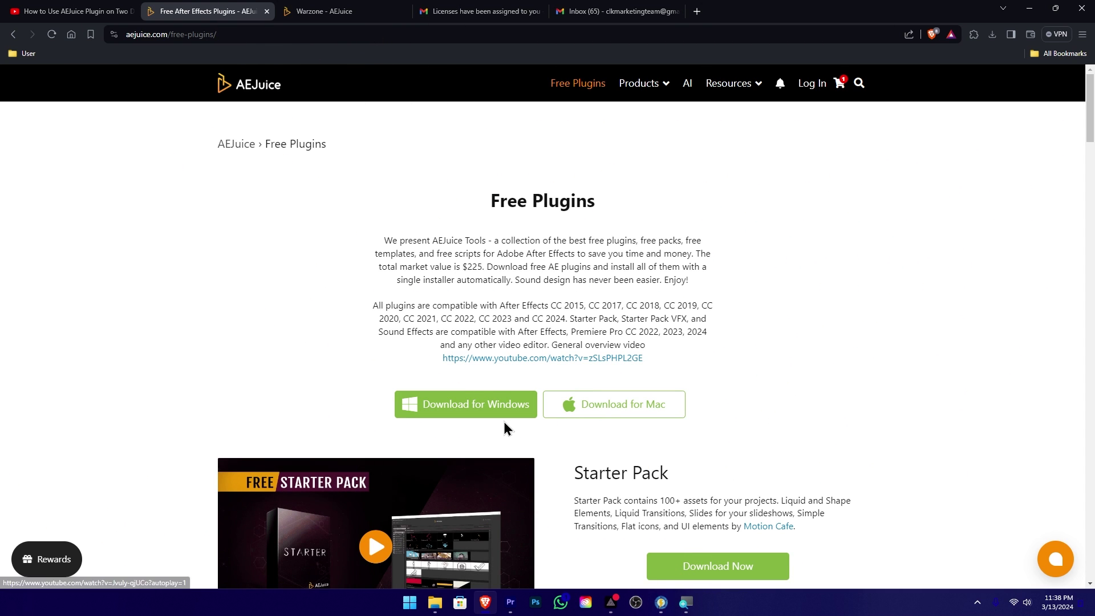
Look through the free plugin downloads, including Starter Pack and AEJuice Export GIF, and open the site's log-in page
scroll(521, 399, "down", 5)
scroll(505, 180, "up", 1)
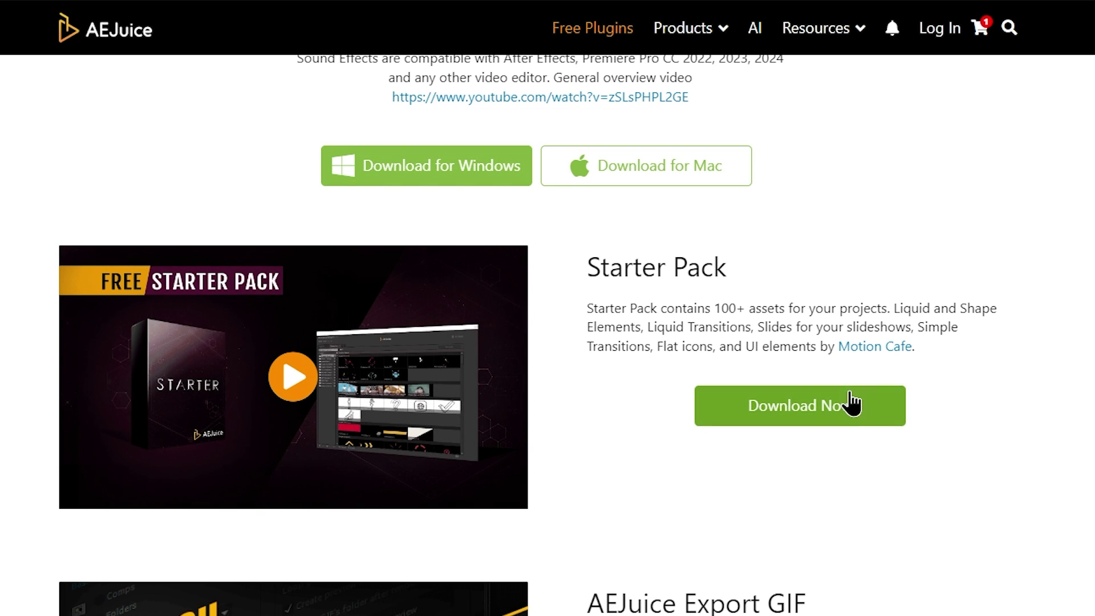
scroll(671, 428, "down", 3)
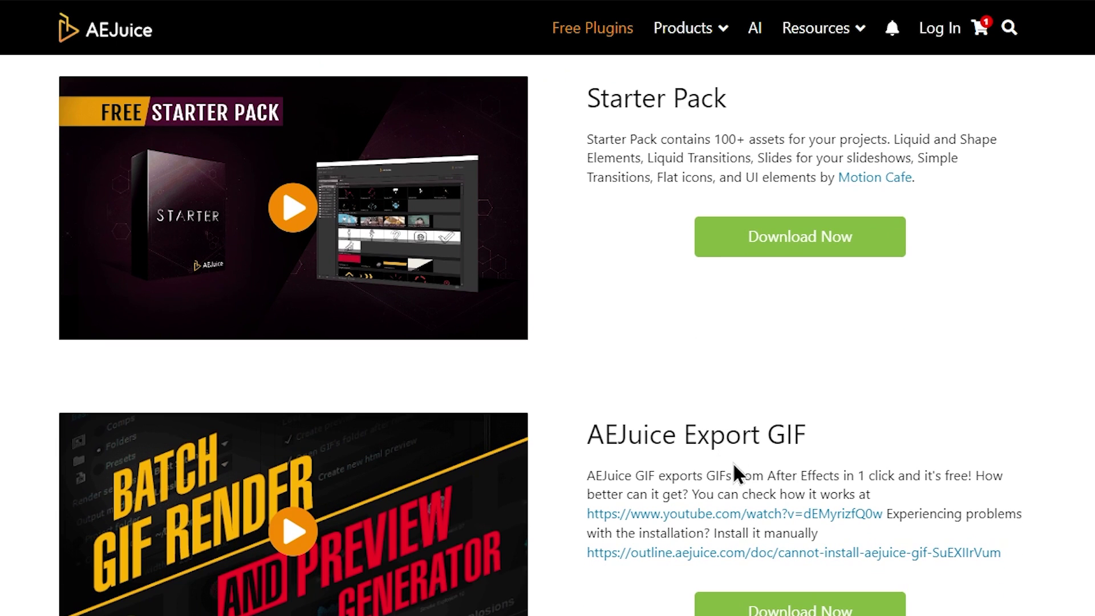
scroll(842, 257, "down", 3)
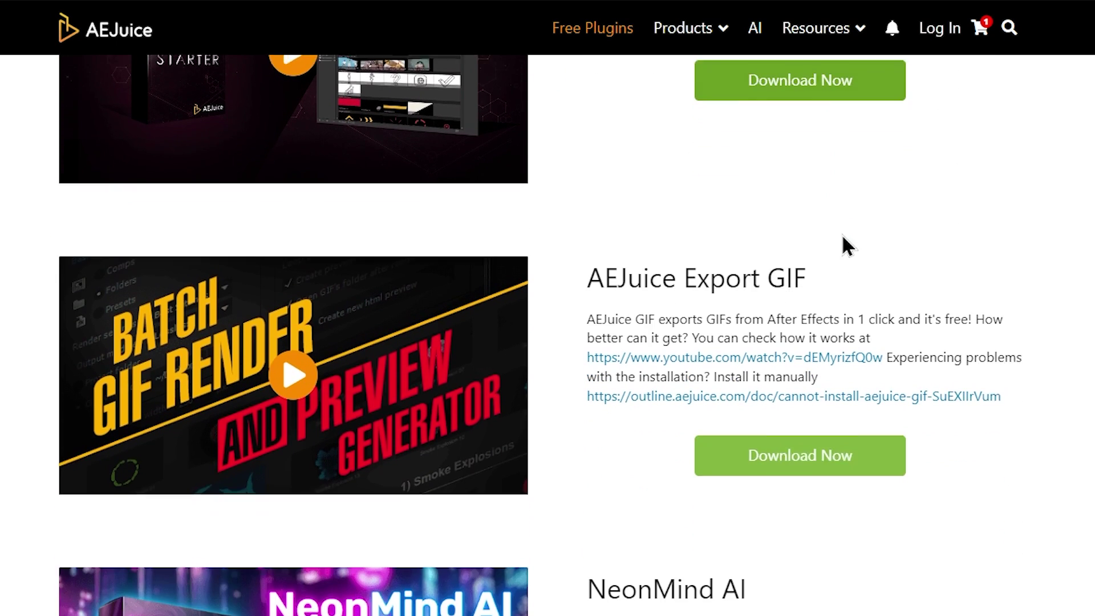
scroll(808, 328, "down", 1)
scroll(808, 338, "up", 7)
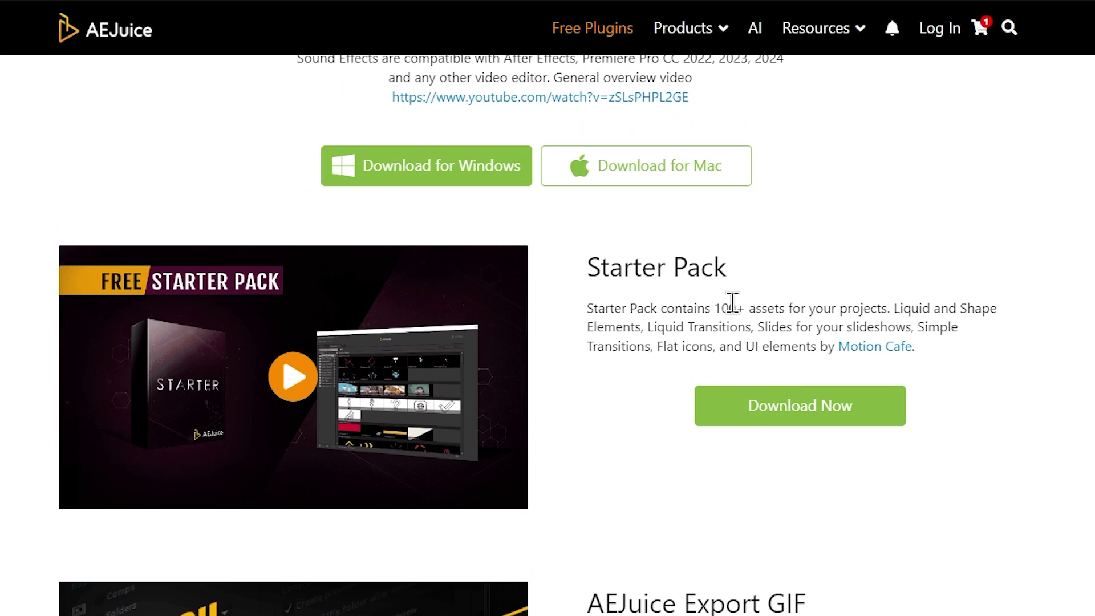
scroll(722, 316, "up", 4)
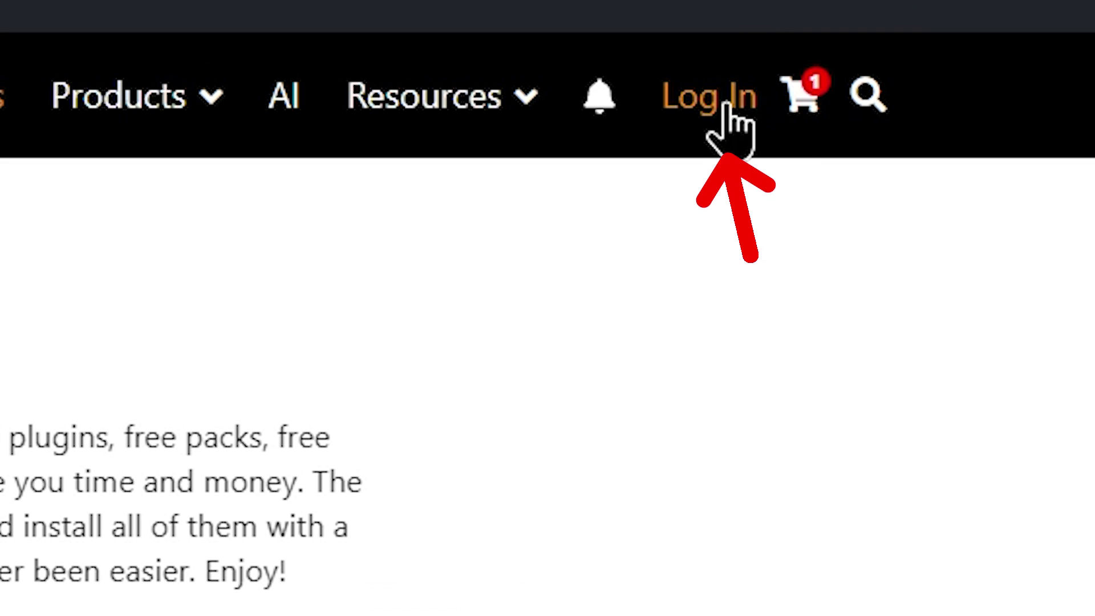
left_click(709, 97)
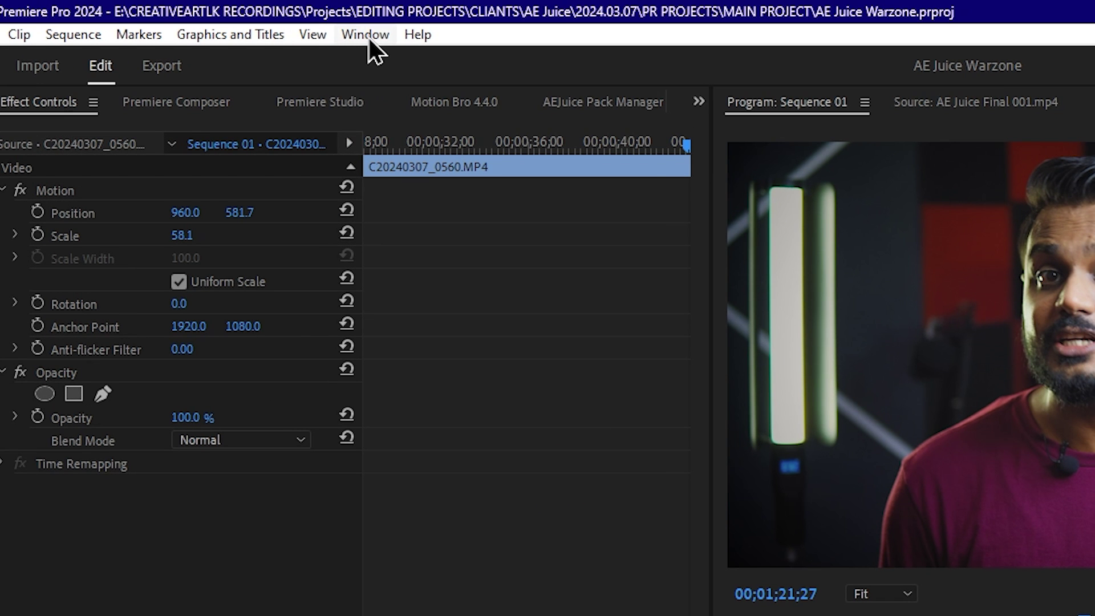
Switch to Premiere Pro, load the AEJuice Pack Manager 4 extension and bring it to the front
left_click(231, 19)
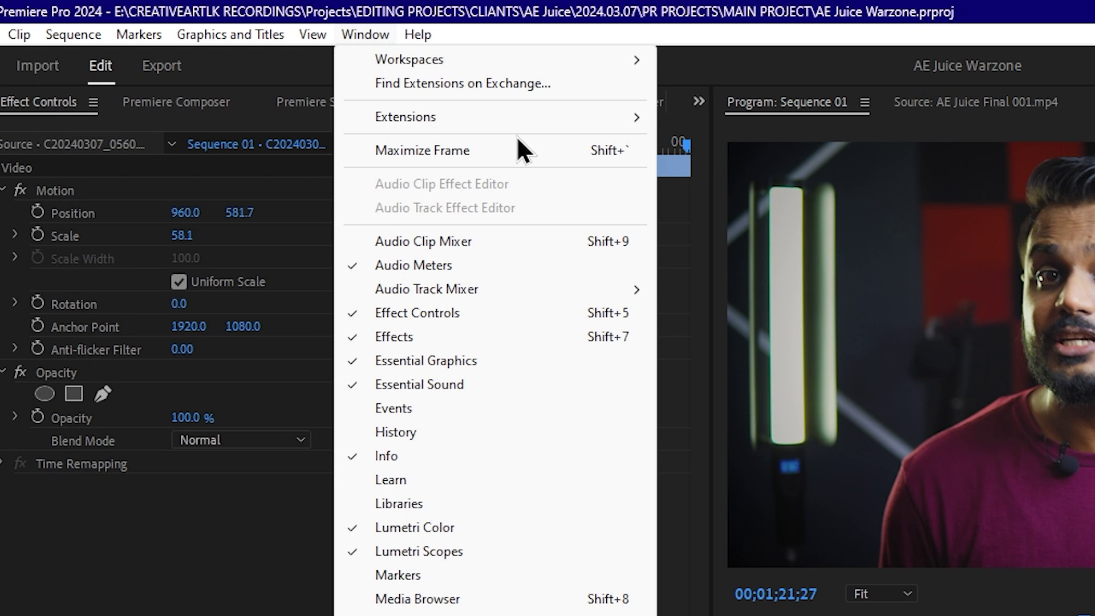
mouse_move(639, 122)
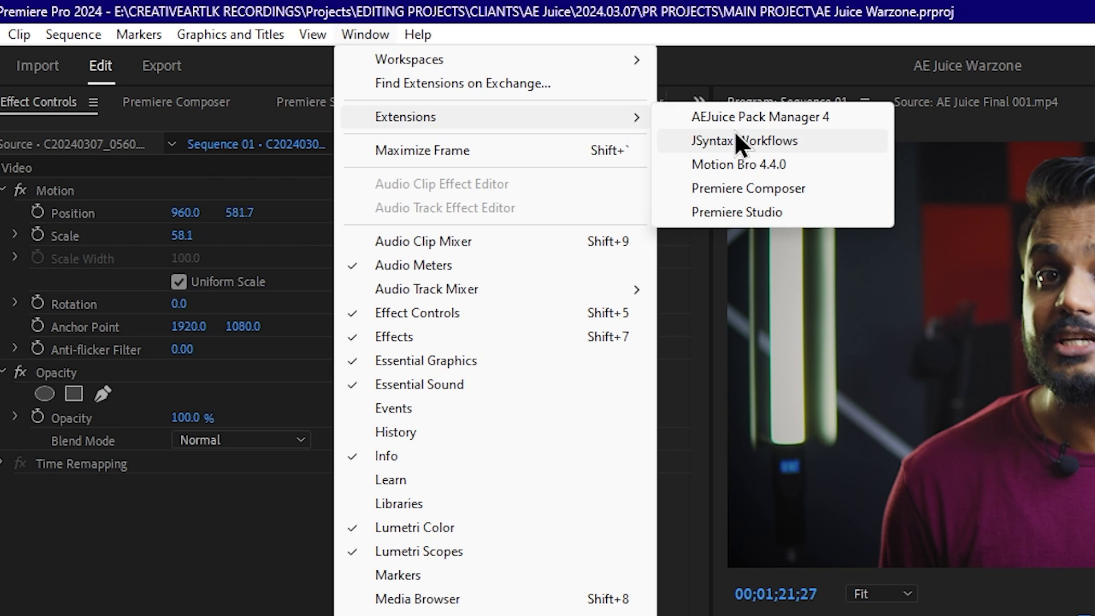
left_click(805, 126)
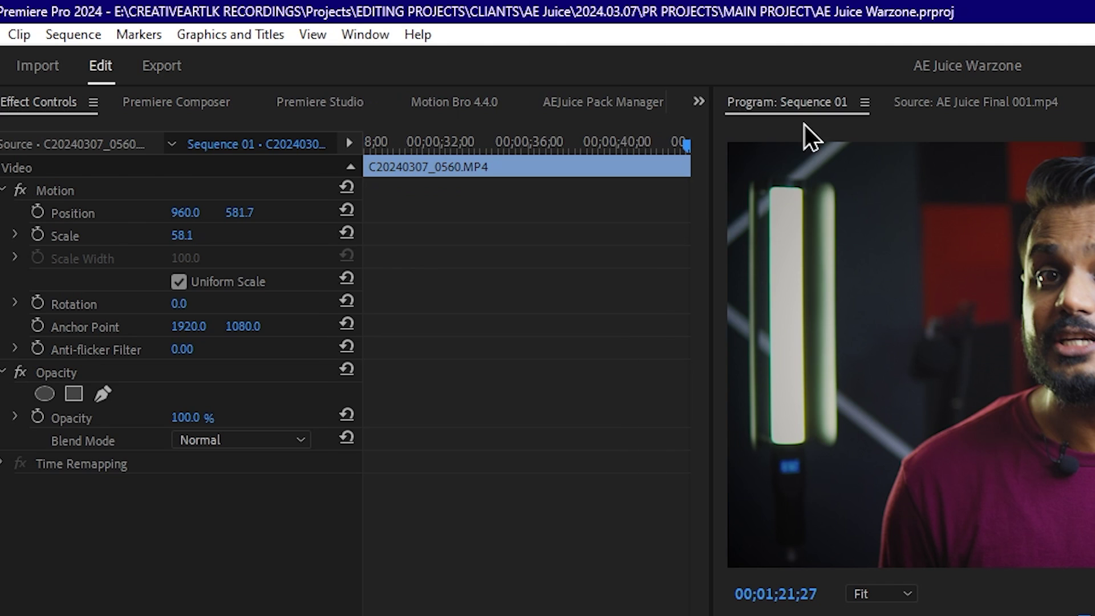
left_click(378, 37)
mouse_move(465, 114)
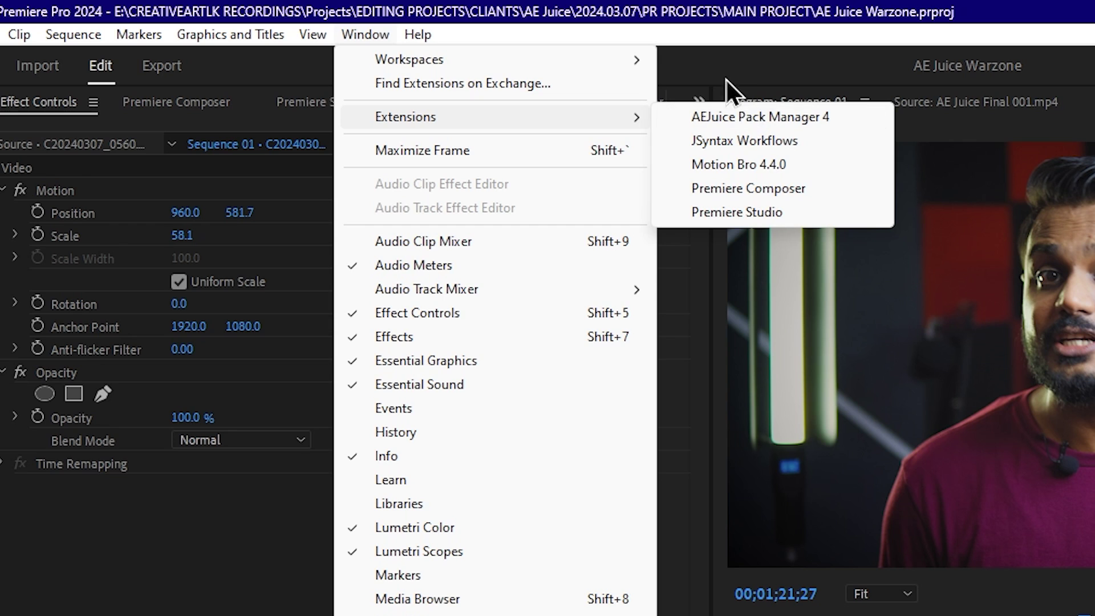
left_click(717, 47)
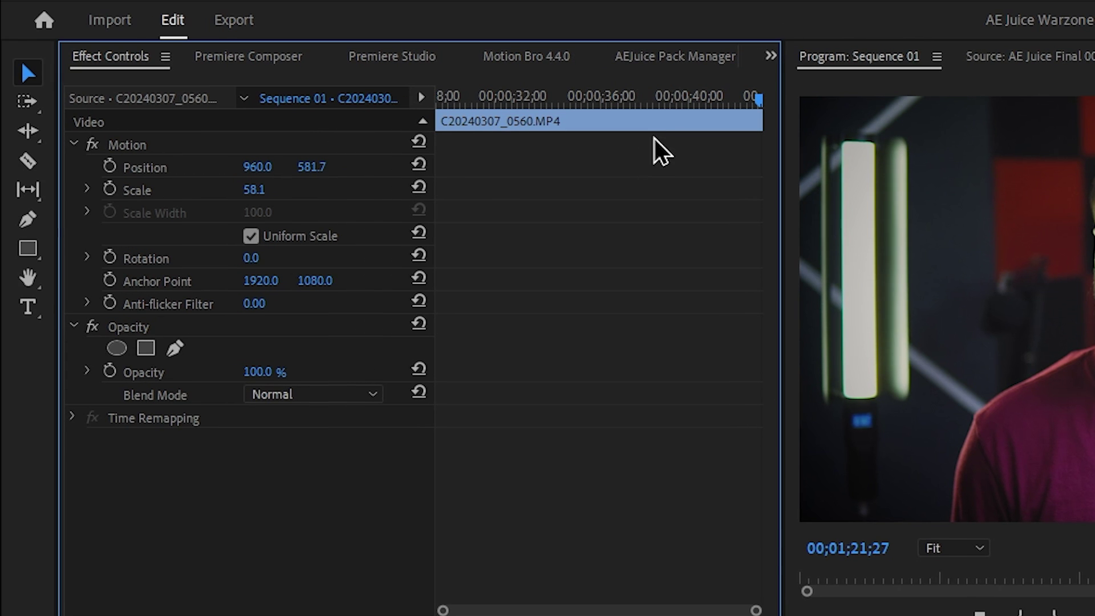
left_click(693, 58)
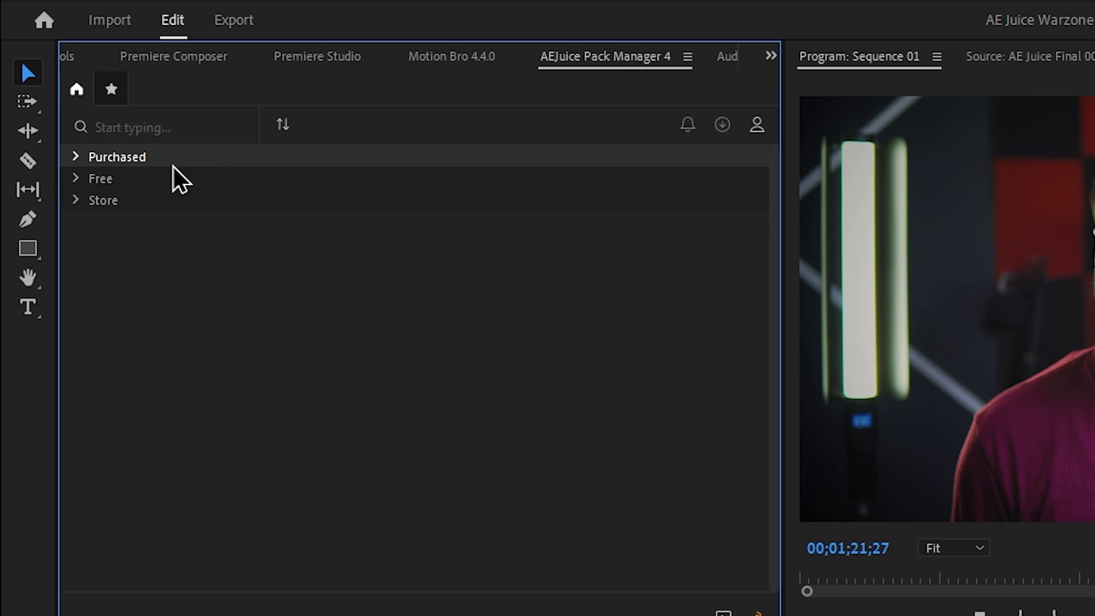
Expand the Purchased category, look through its packs and collapse it again
left_click(77, 156)
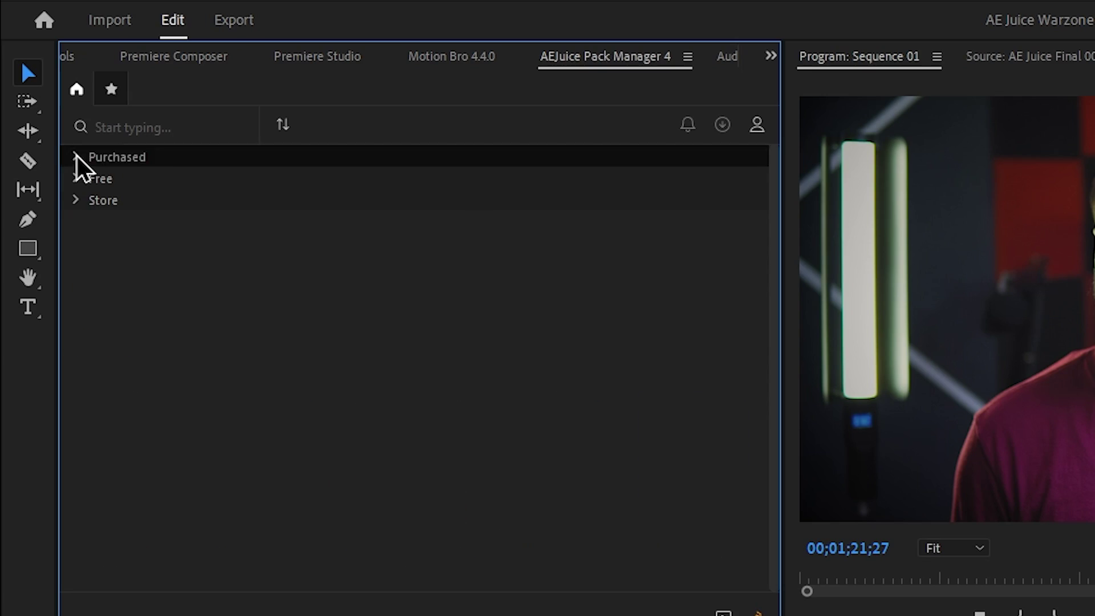
scroll(362, 311, "down", 5)
scroll(368, 305, "down", 8)
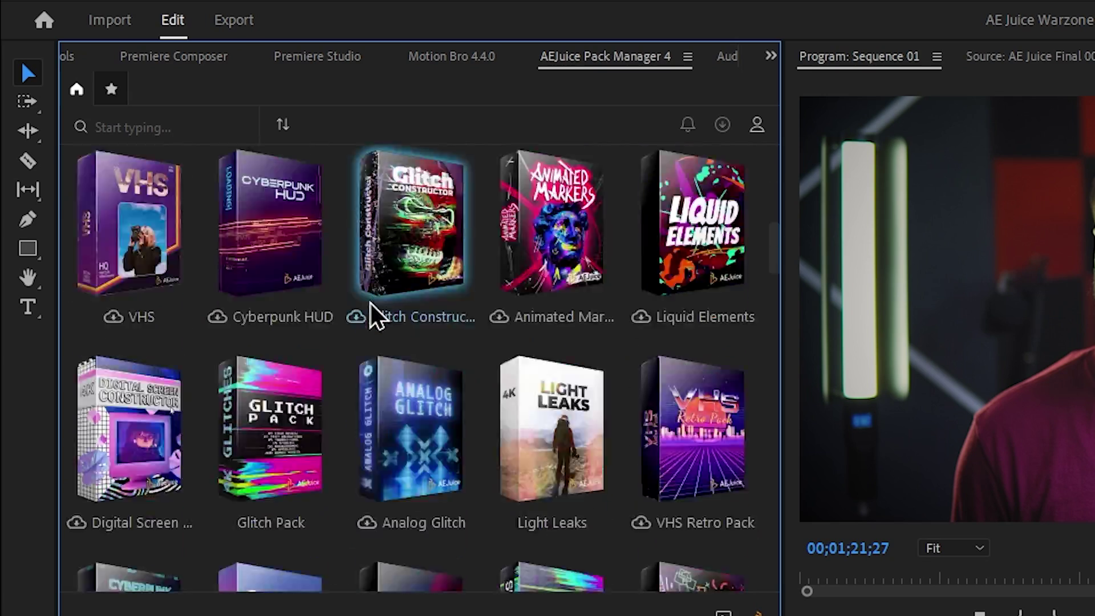
scroll(372, 314, "up", 4)
scroll(371, 314, "up", 9)
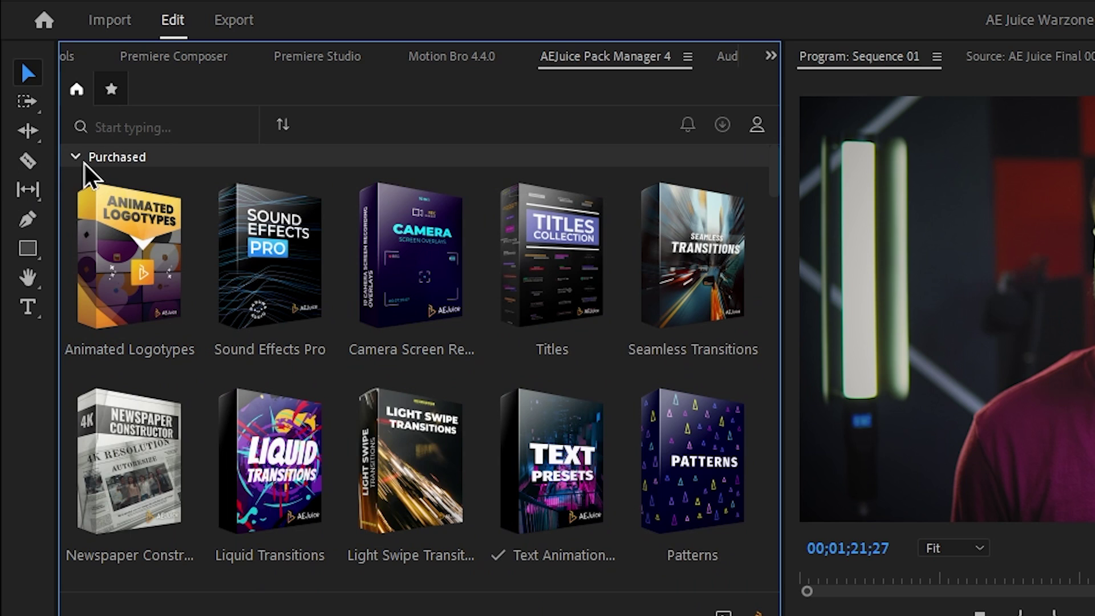
left_click(73, 158)
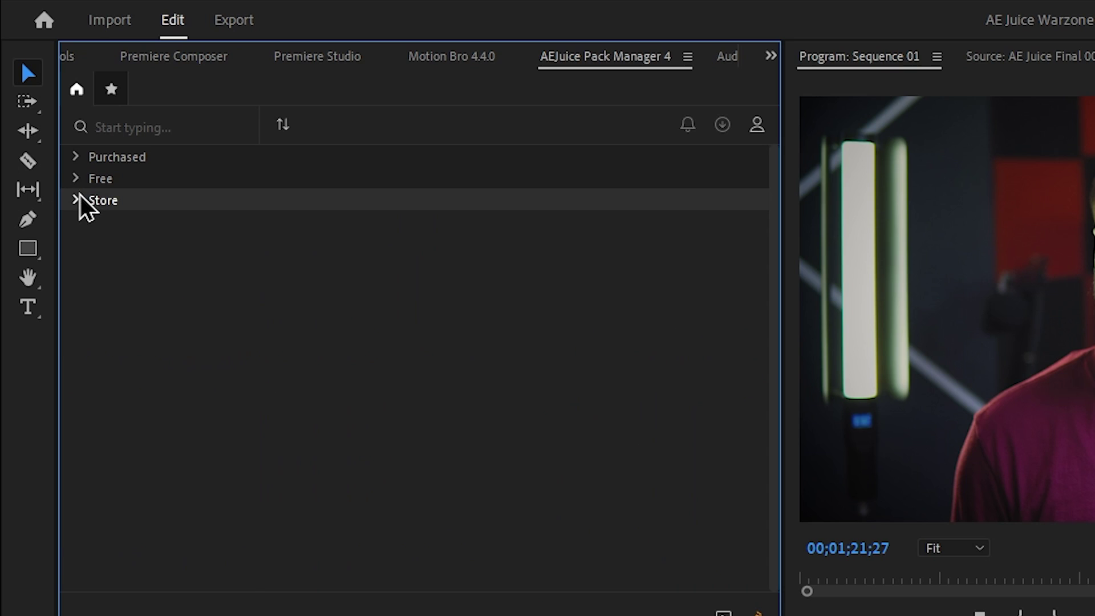
Expand the Free category and look through the free packs it offers
left_click(77, 180)
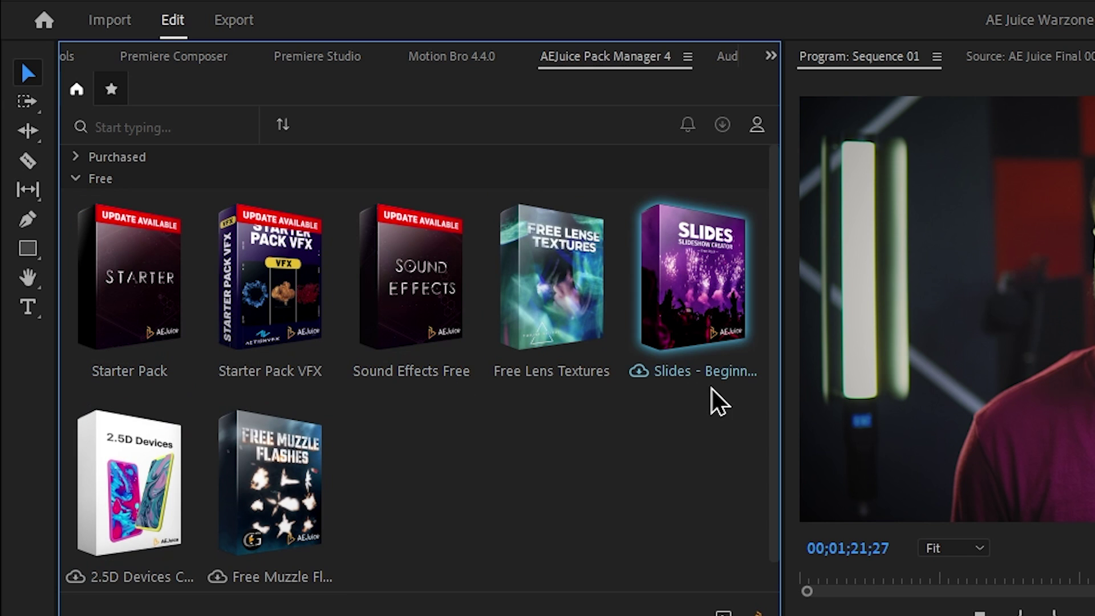
scroll(508, 453, "down", 1)
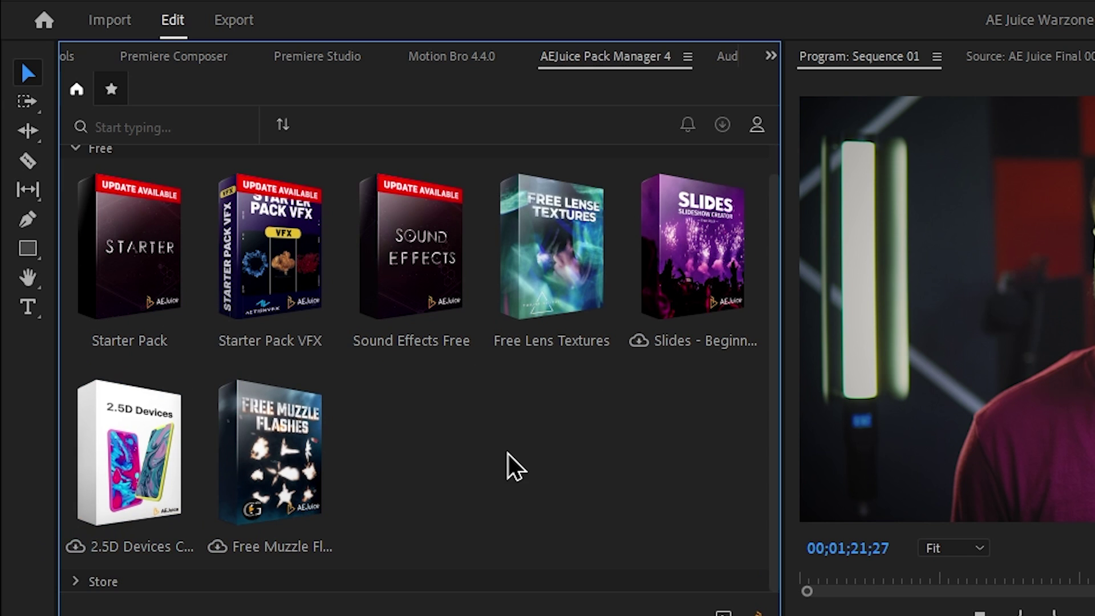
scroll(505, 453, "up", 1)
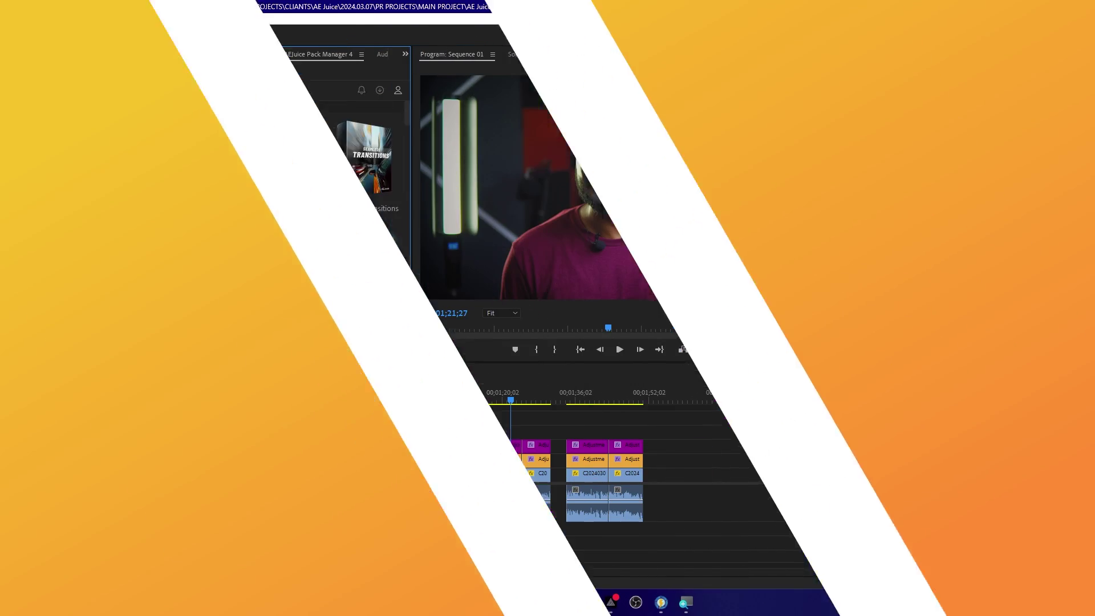
Browse down the purchased packs once more and return to the start of the list
scroll(338, 249, "down", 5)
scroll(338, 249, "down", 8)
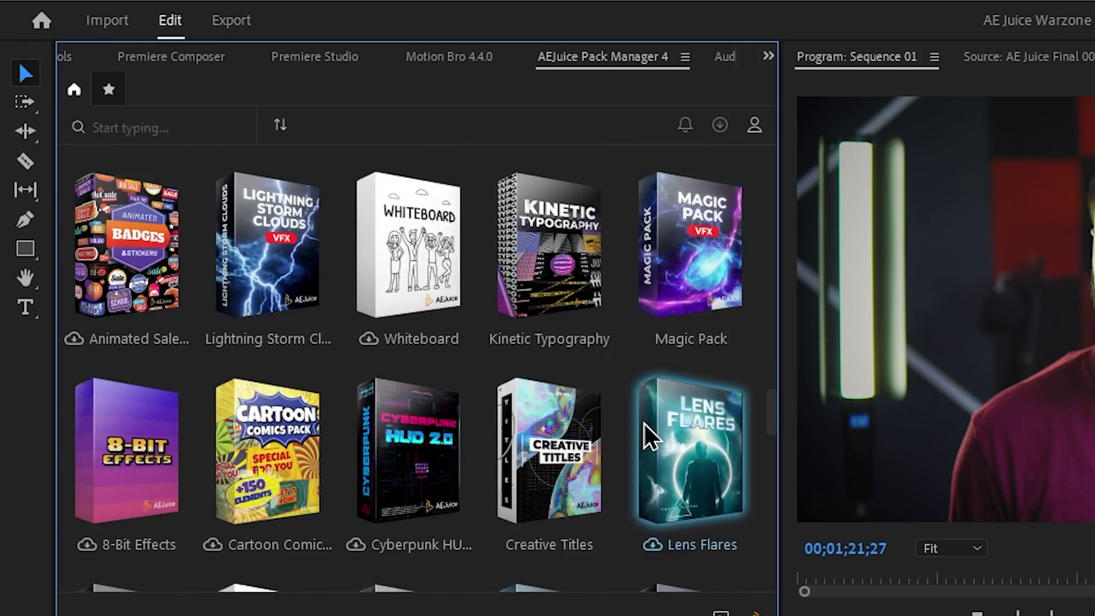
scroll(340, 247, "up", 4)
scroll(646, 436, "up", 10)
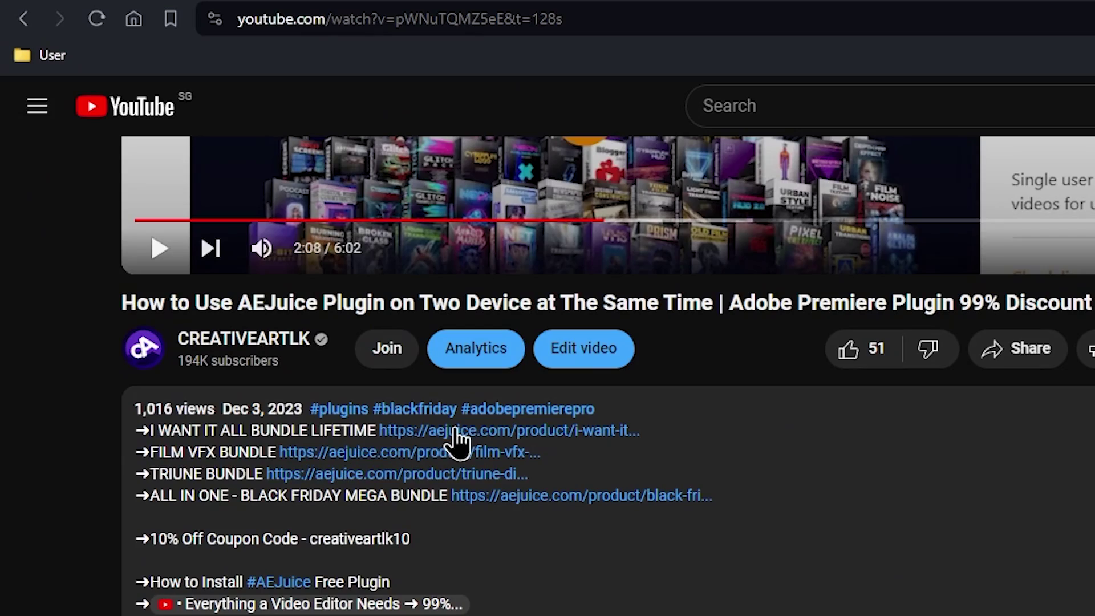
Open the I Want It All Bundle Lifetime product page from the YouTube video description and add the bundle to the cart
left_click(455, 433)
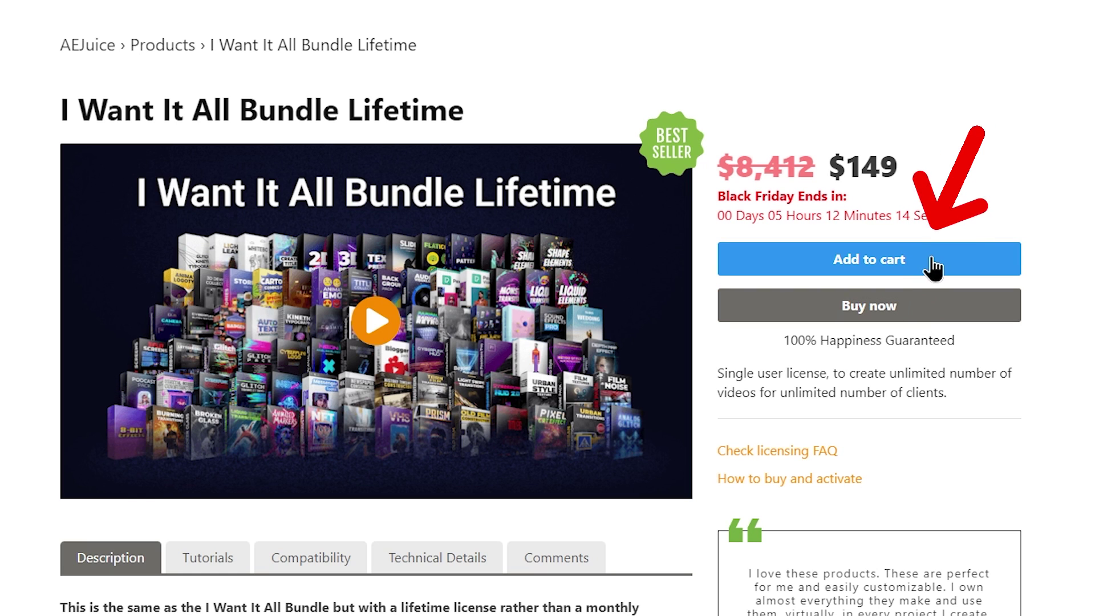
left_click(929, 262)
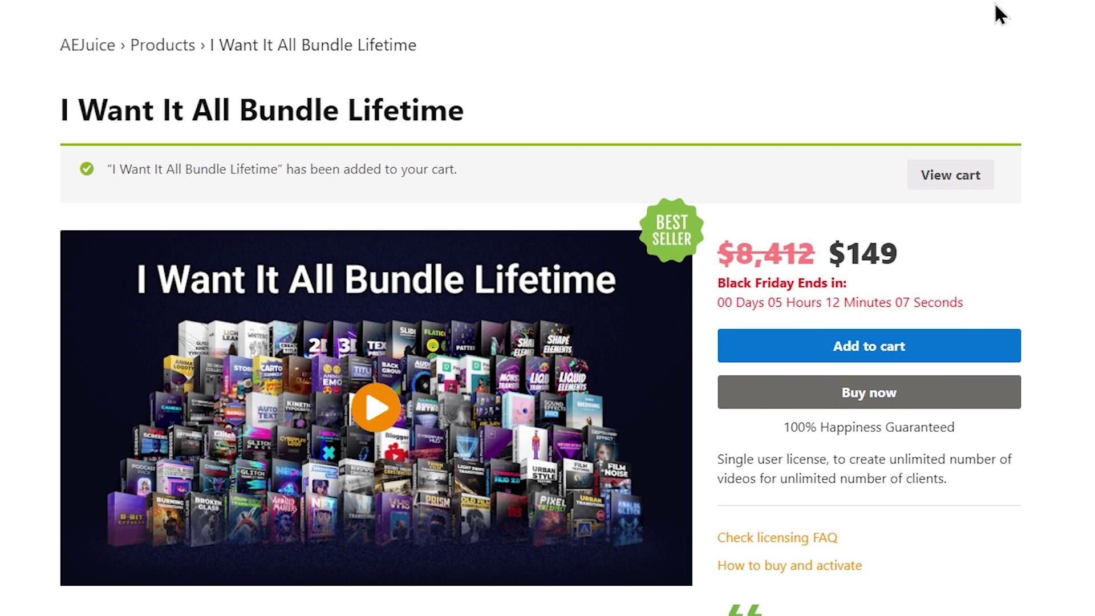
scroll(1000, 12, "up", 1)
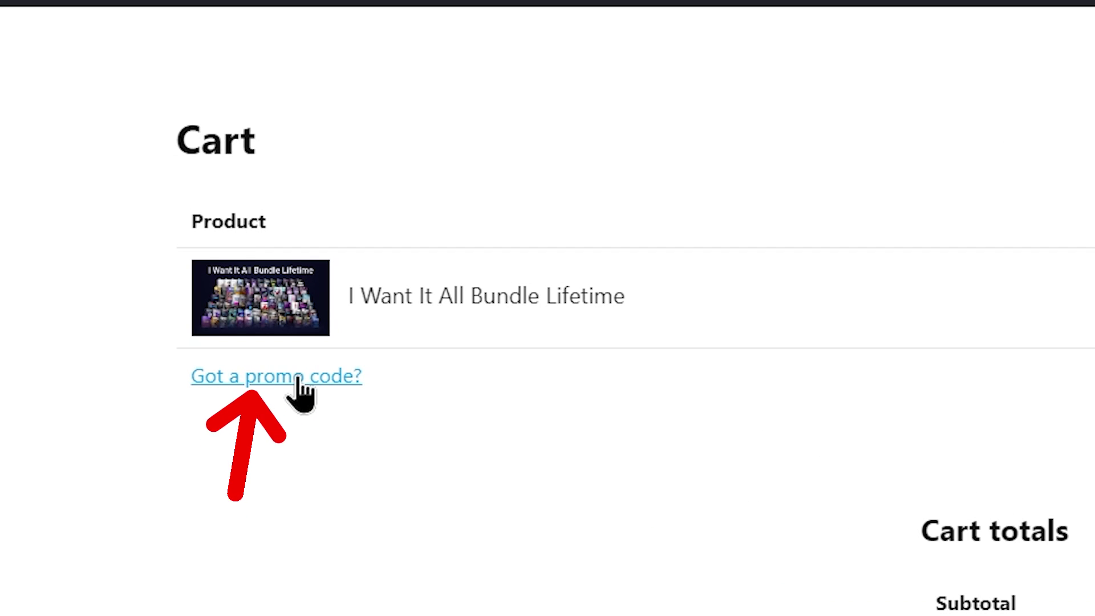
Apply the promo code creativeartlk10 to the I Want It All Bundle Lifetime in the cart
left_click(301, 381)
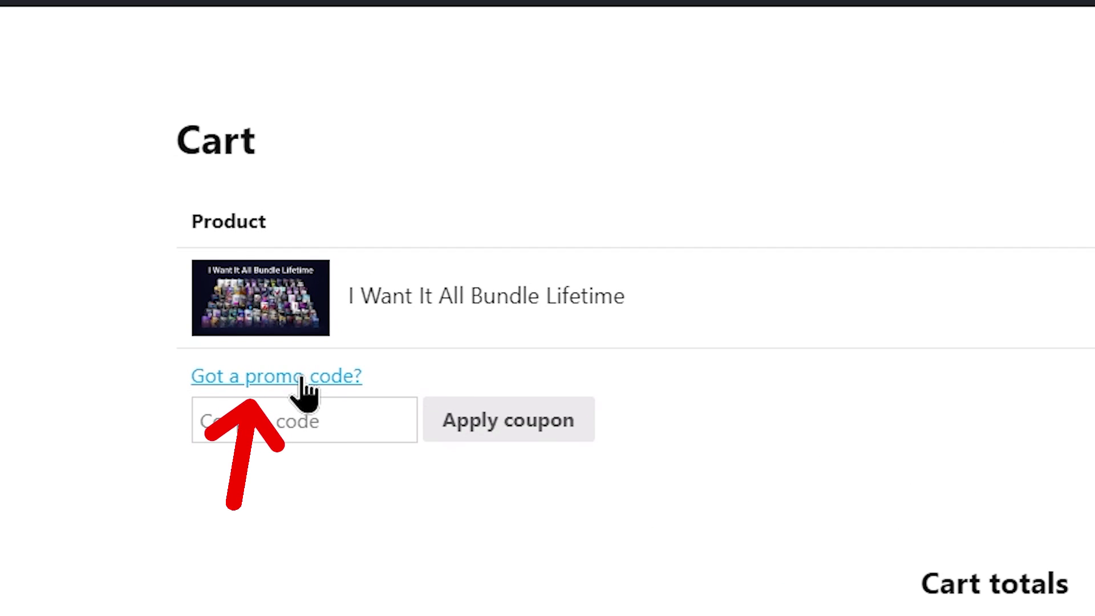
left_click(298, 425)
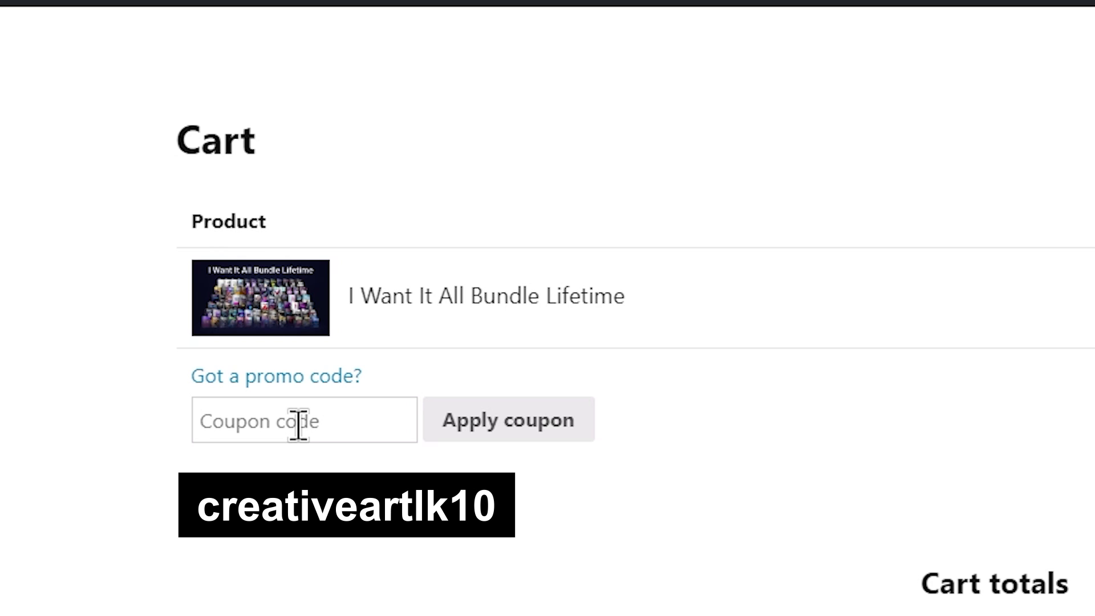
type("creati")
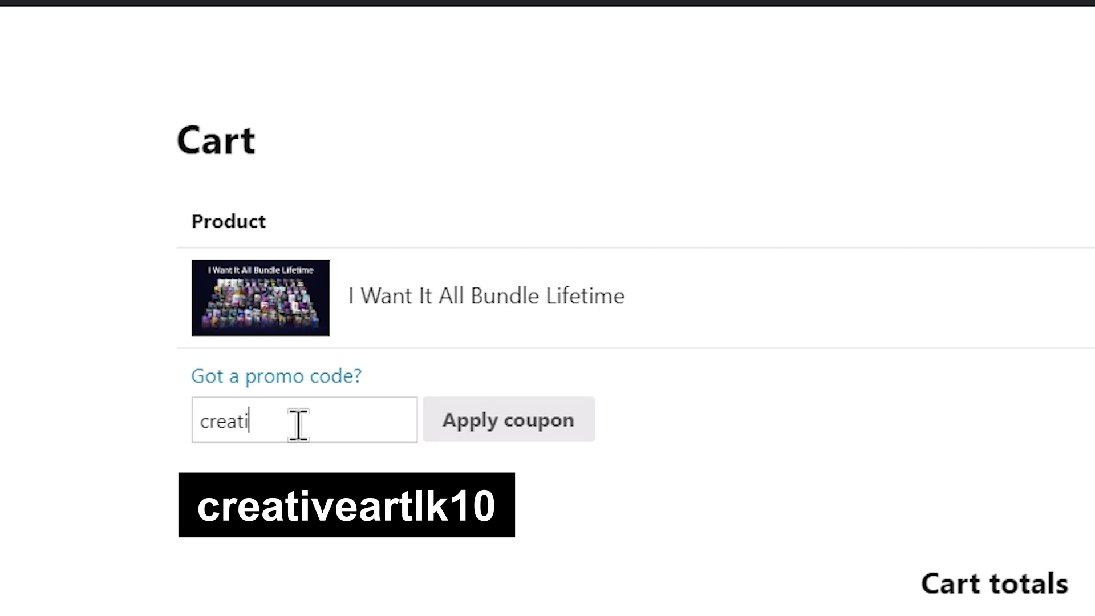
type("veartlk10")
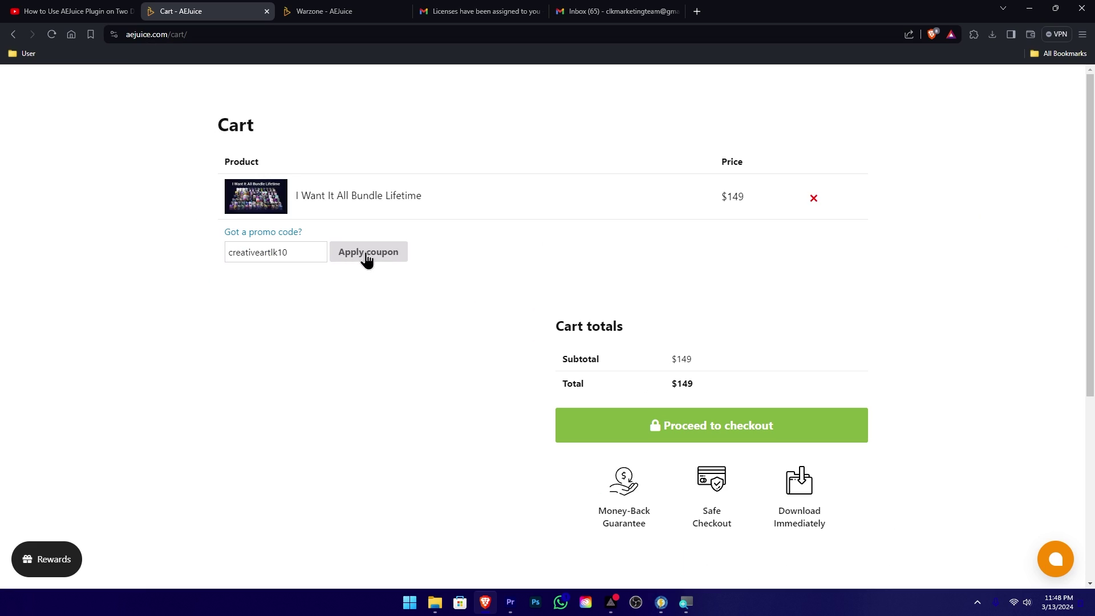
left_click(377, 255)
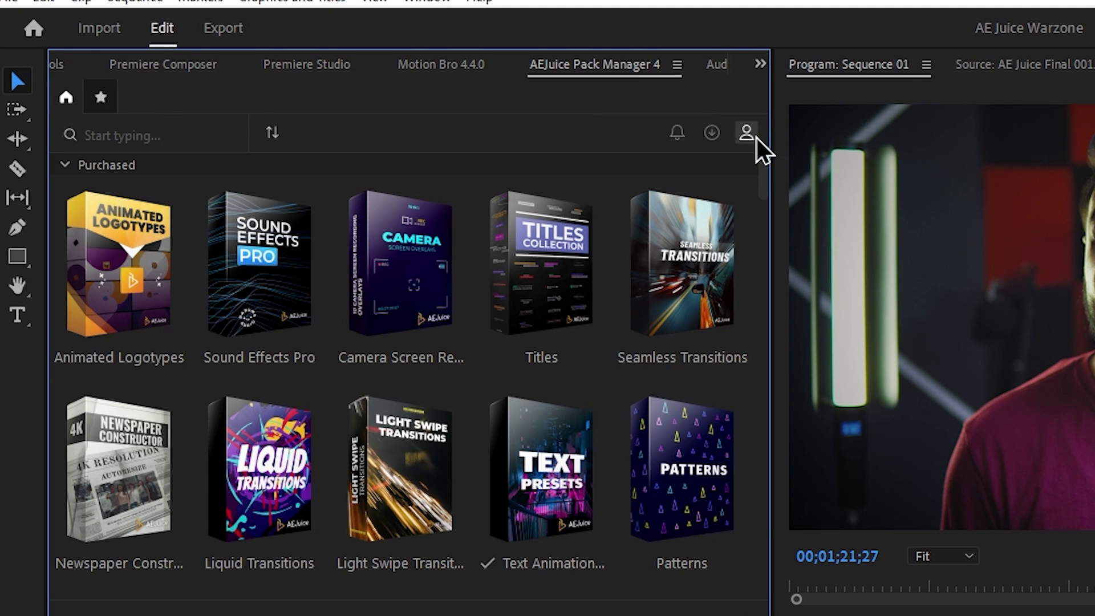
Switch to Premiere Pro and check the account options in AEJuice Pack Manager, leaving the Purchased category expanded
left_click(746, 136)
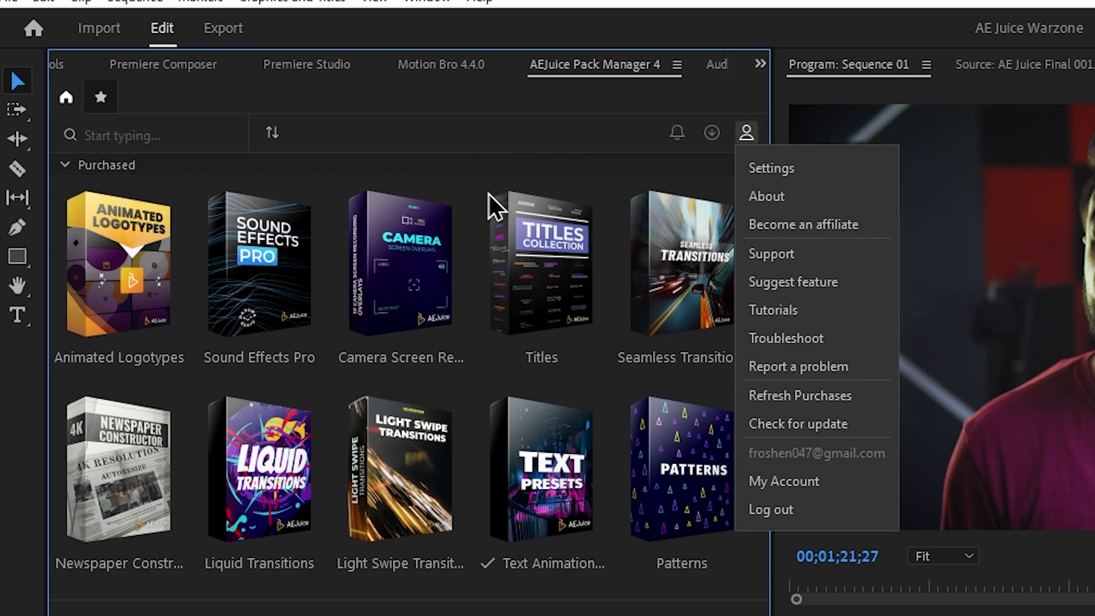
left_click(457, 114)
left_click(65, 165)
left_click(65, 164)
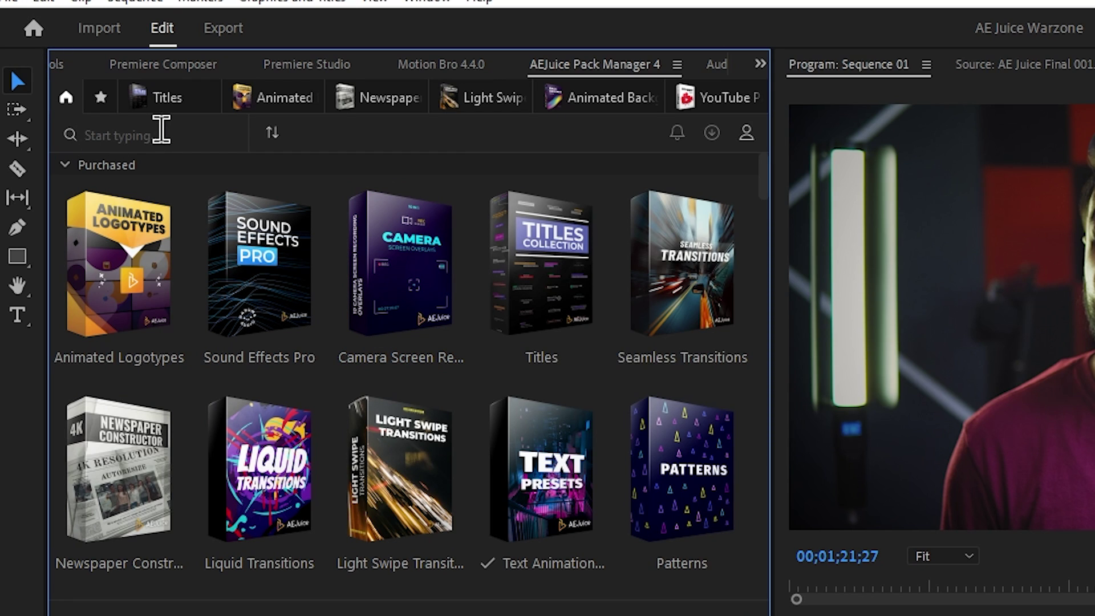
Browse the simple titles in the Titles pack and the logo templates in the Animated Logotypes pack
left_click(178, 101)
scroll(400, 337, "down", 15)
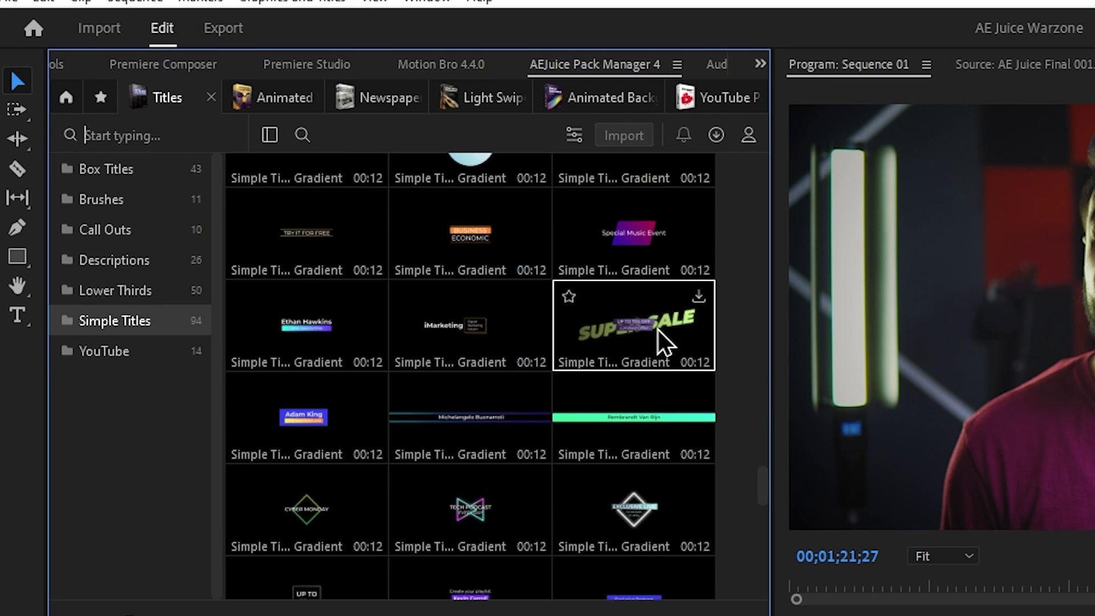
left_click(278, 100)
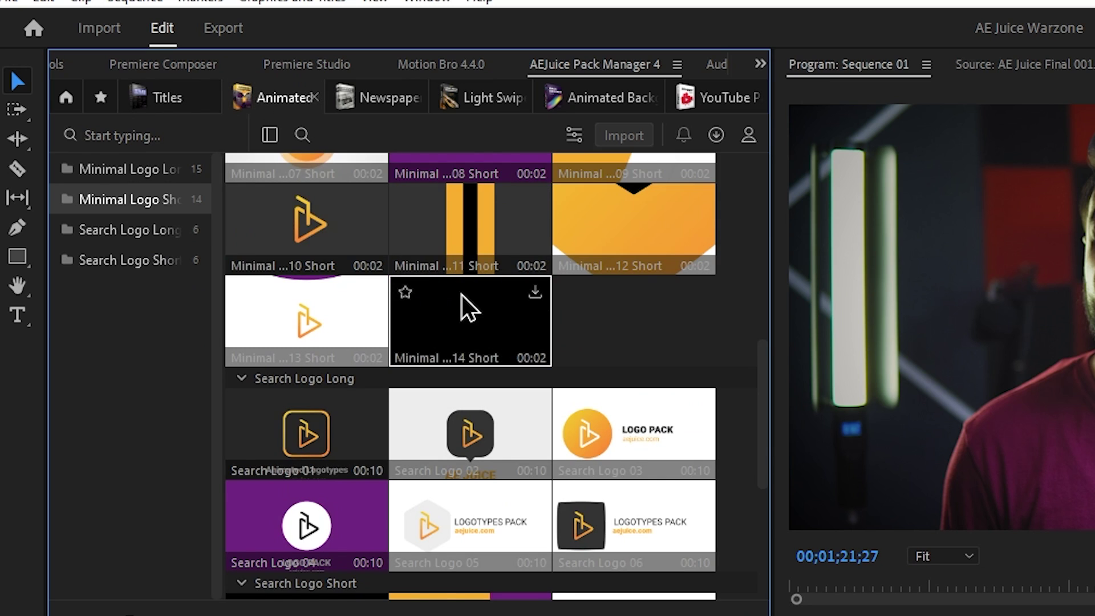
scroll(460, 293, "down", 2)
scroll(475, 202, "up", 1)
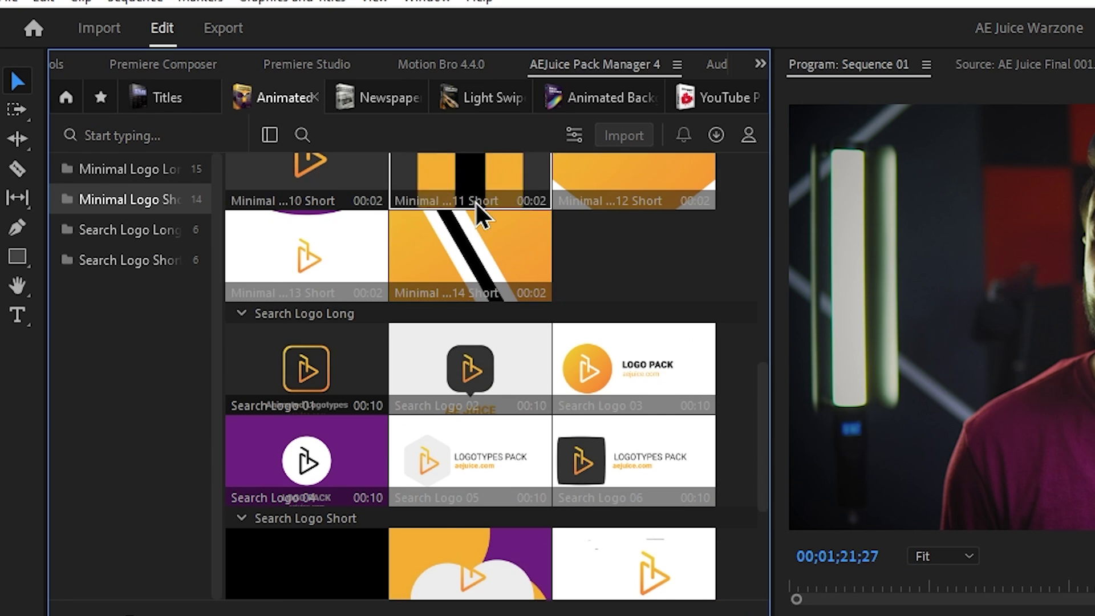
scroll(482, 279, "down", 1)
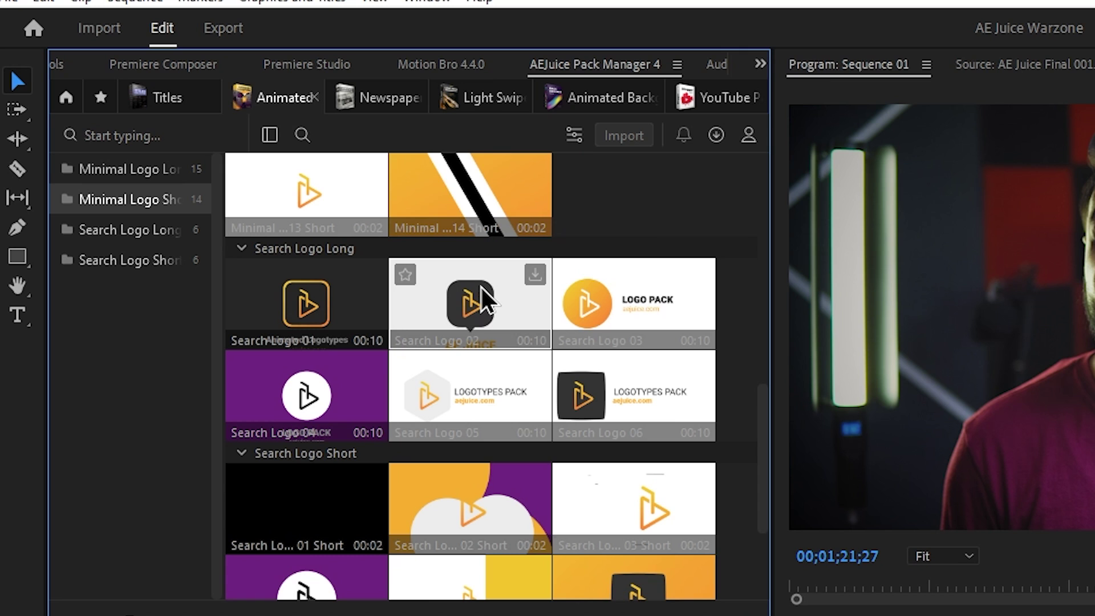
Look through the front pages and headlines in the Newspaper Constructor pack, then the Light Swipe Transitions pack
left_click(374, 103)
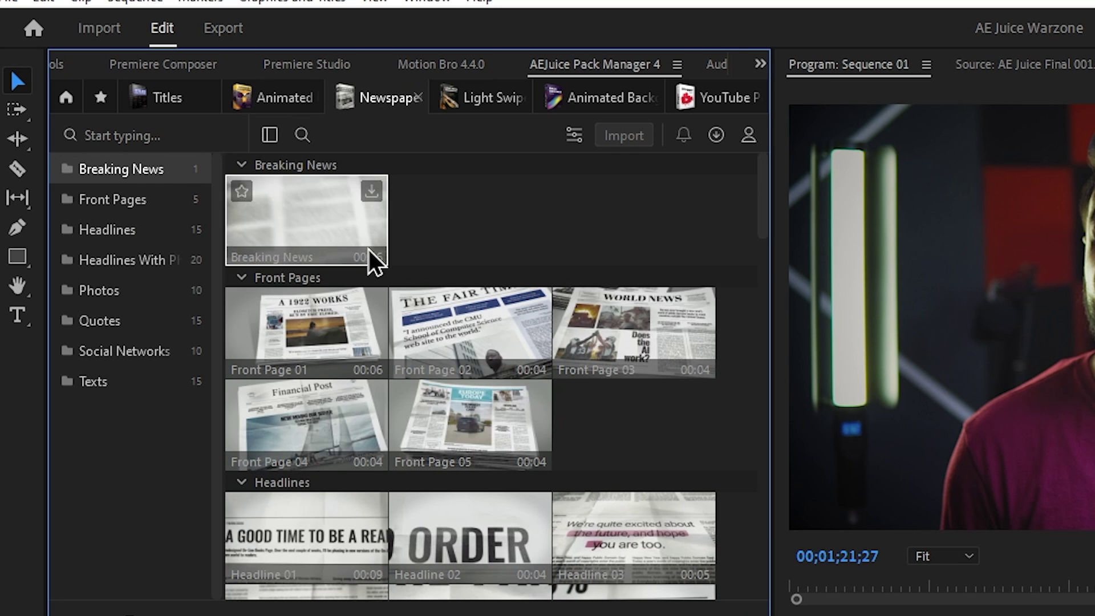
scroll(382, 263, "down", 2)
scroll(456, 302, "down", 1)
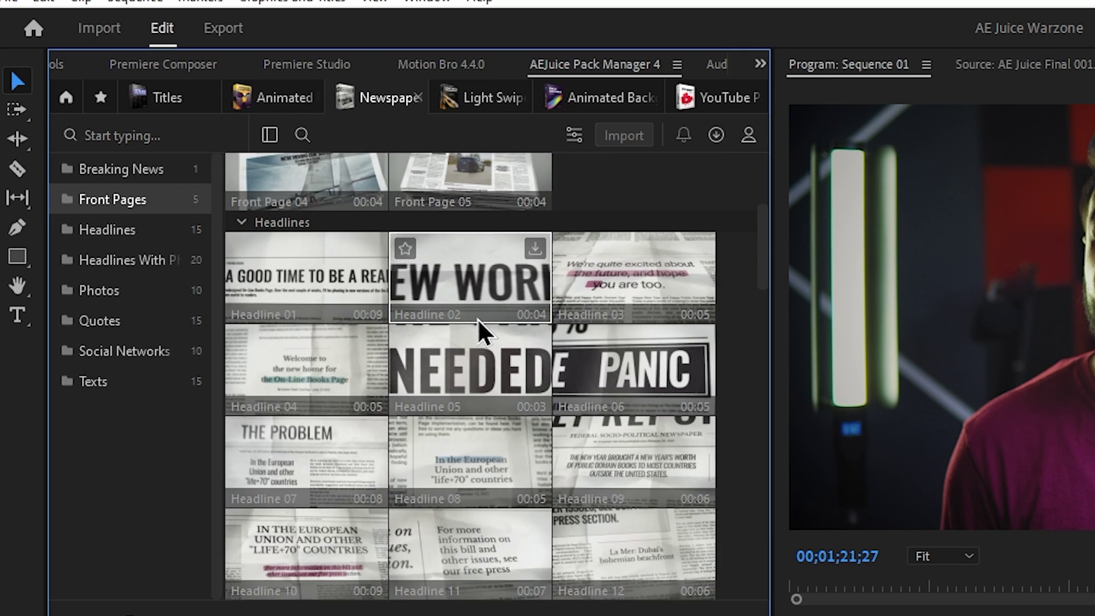
left_click(505, 100)
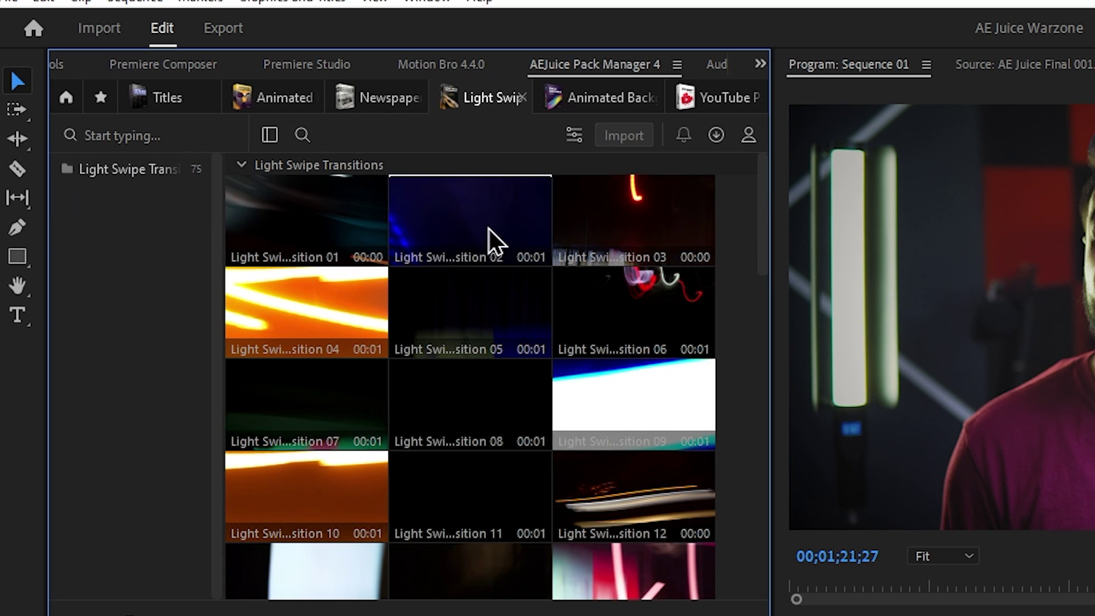
scroll(309, 314, "down", 1)
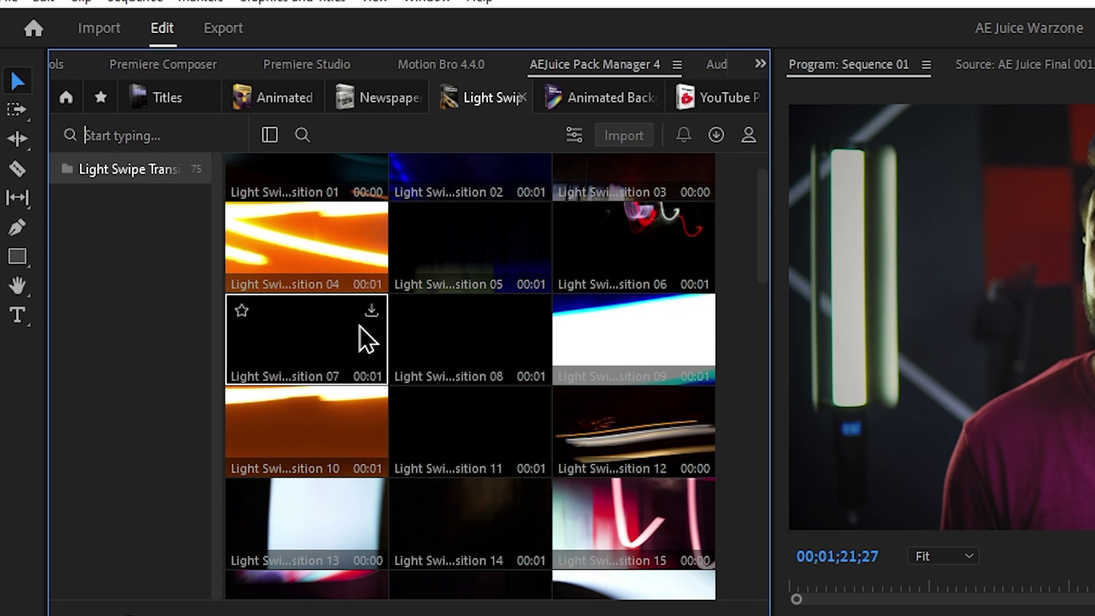
Browse the pattern designs in the animated backgrounds pack and the subscribe elements in the YouTube pack
left_click(606, 98)
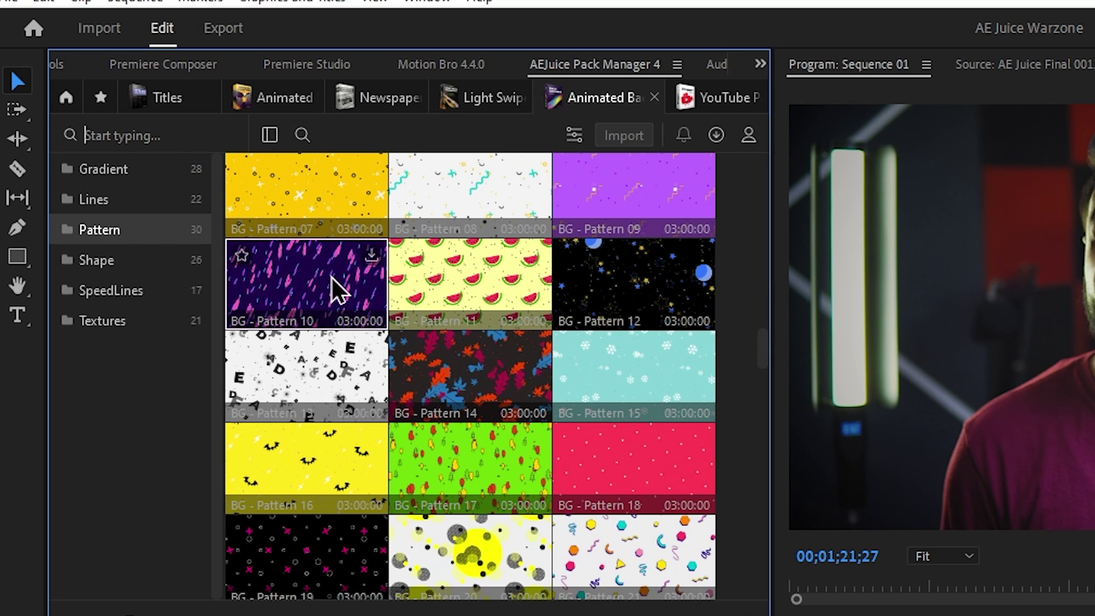
left_click(731, 101)
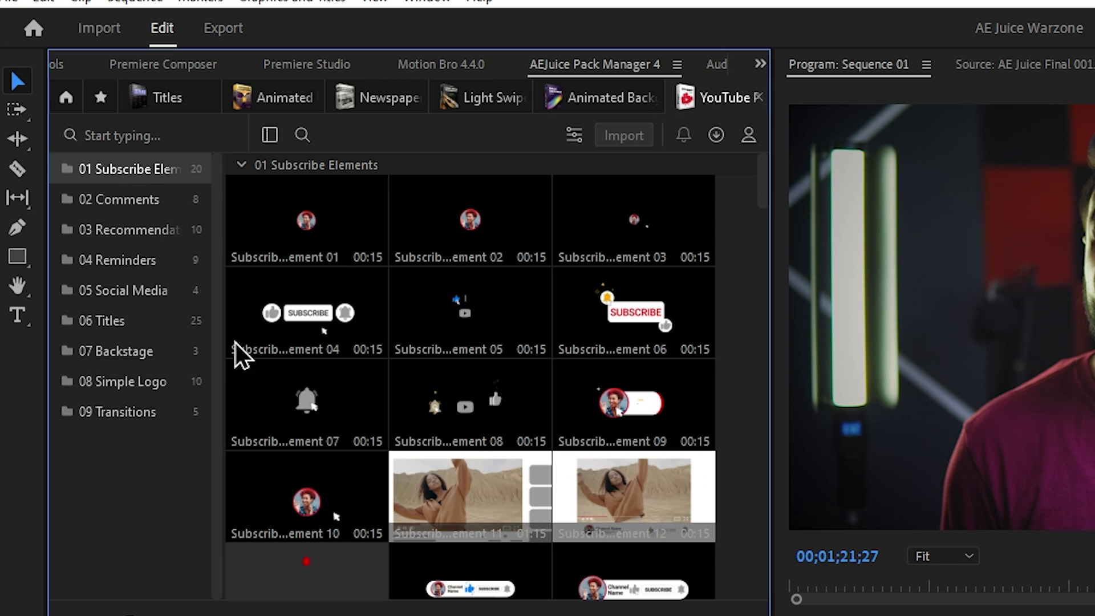
scroll(497, 271, "down", 12)
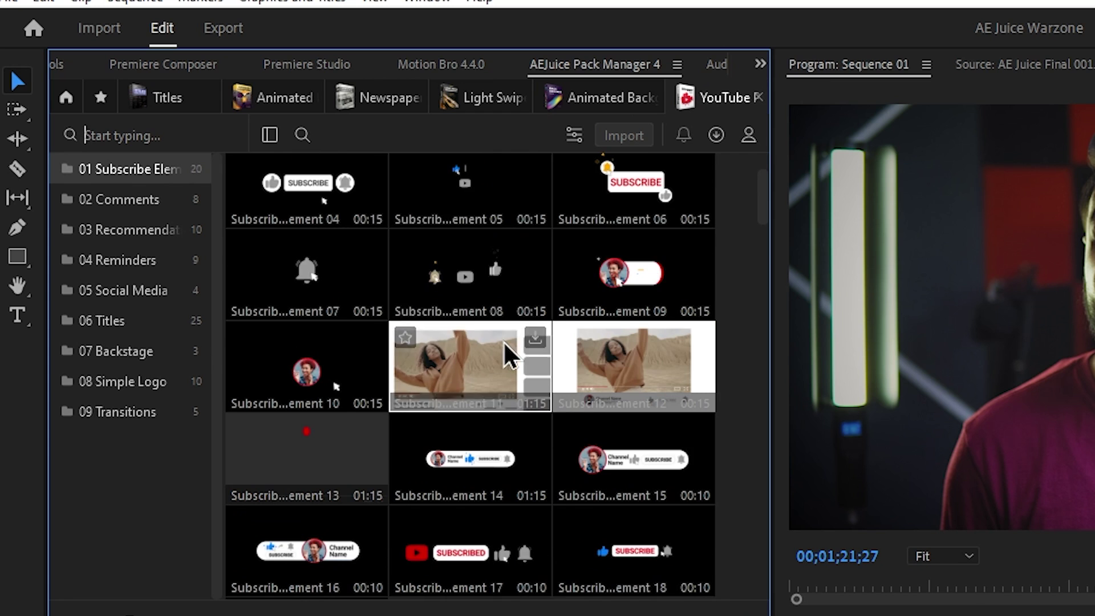
scroll(502, 360, "down", 15)
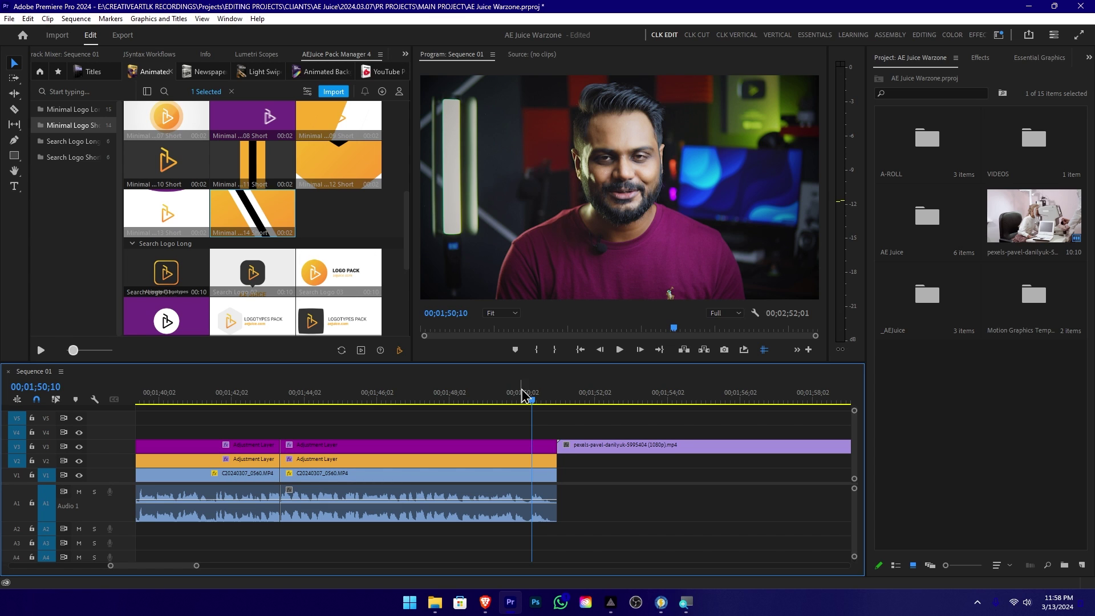
Add the Minimal Logo 14 Short template to the timeline at 00;01;50;04, above the existing clips, and preview it
left_click_drag(533, 399, 525, 407)
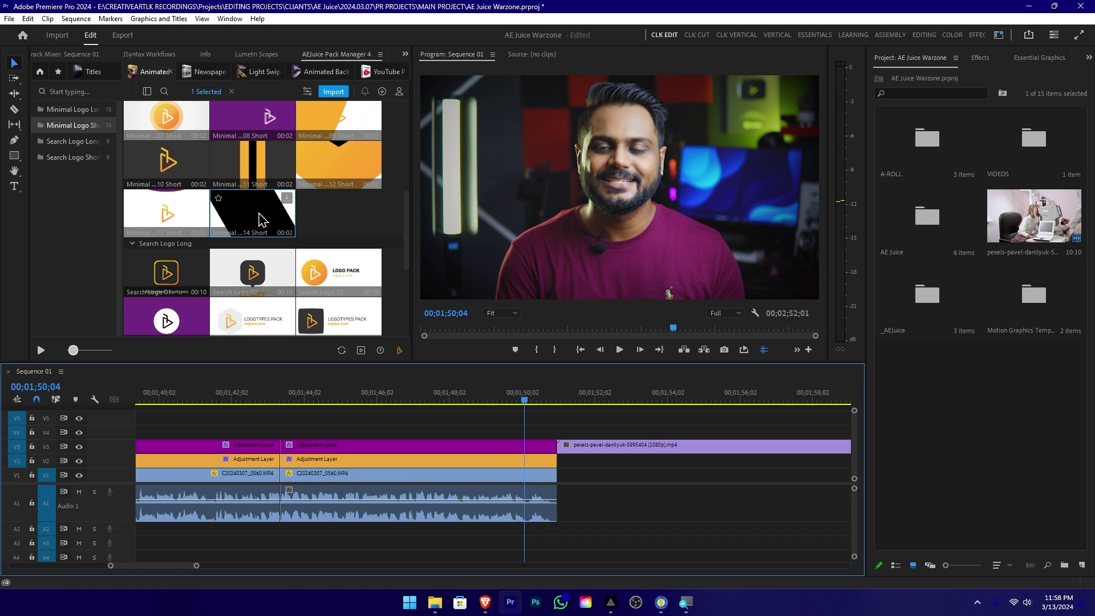
left_click(261, 220)
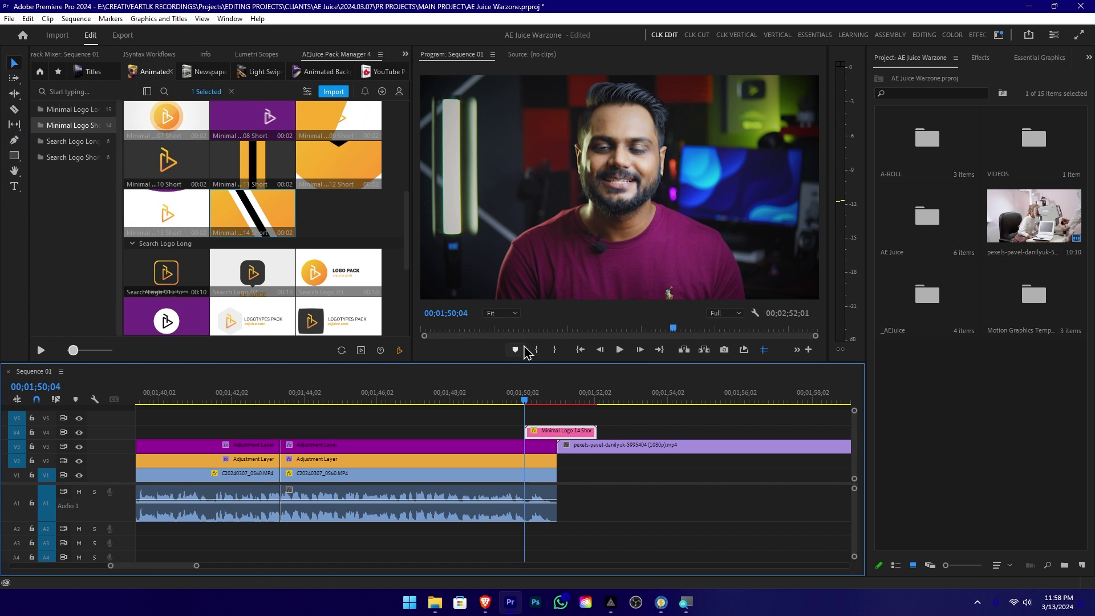
left_click_drag(652, 423, 507, 433)
key("space")
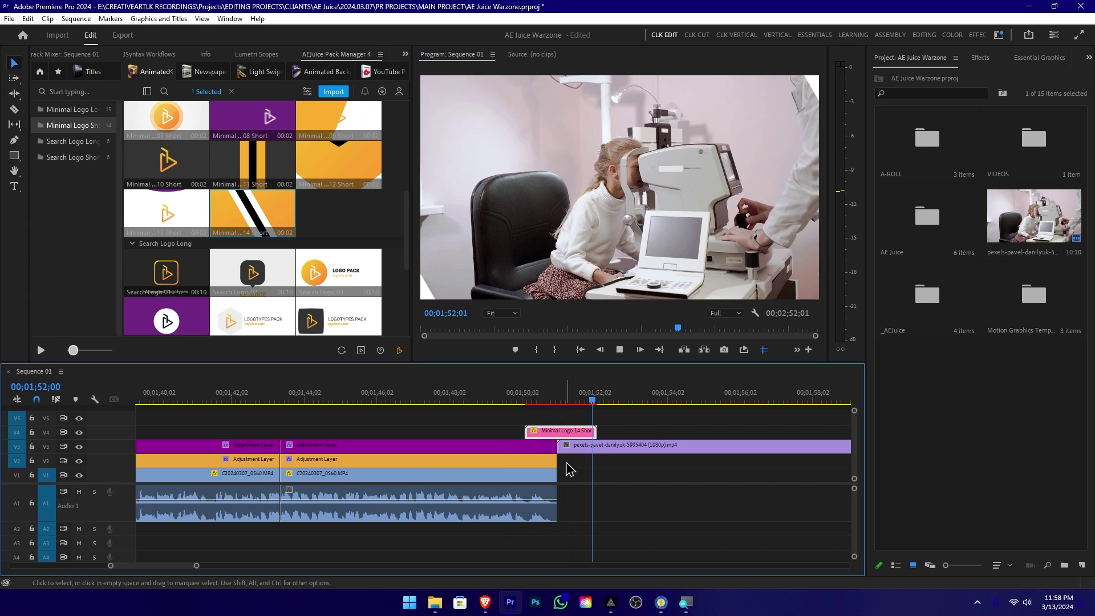
left_click_drag(524, 403, 549, 409)
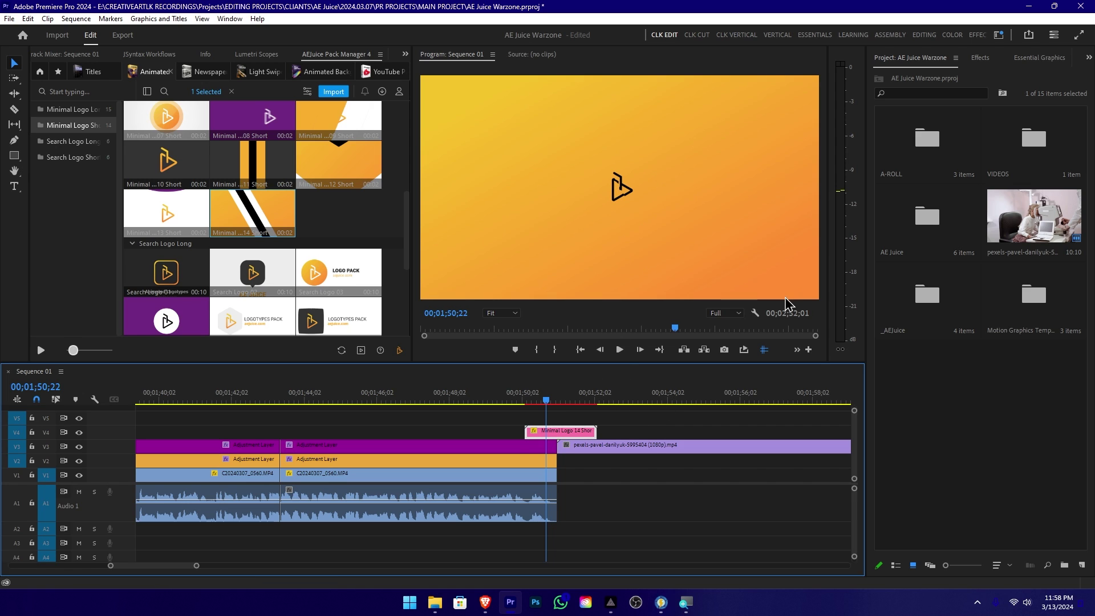
Replace Logo Placeholder 01 of the logo template with the white circular logo image from the Creativeart Logos folder
left_click(1047, 60)
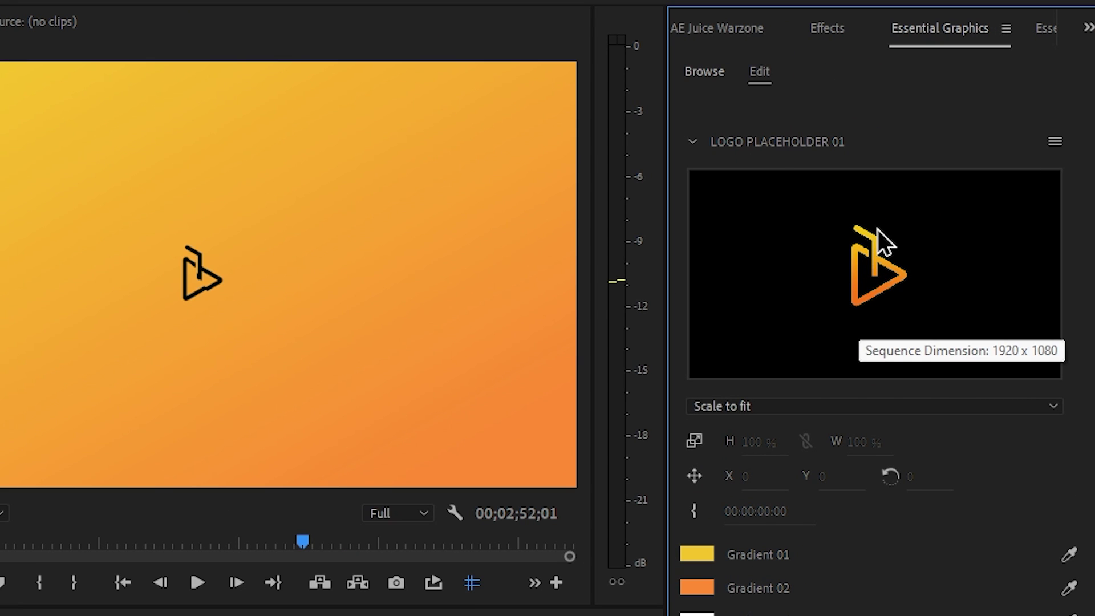
left_click(1056, 141)
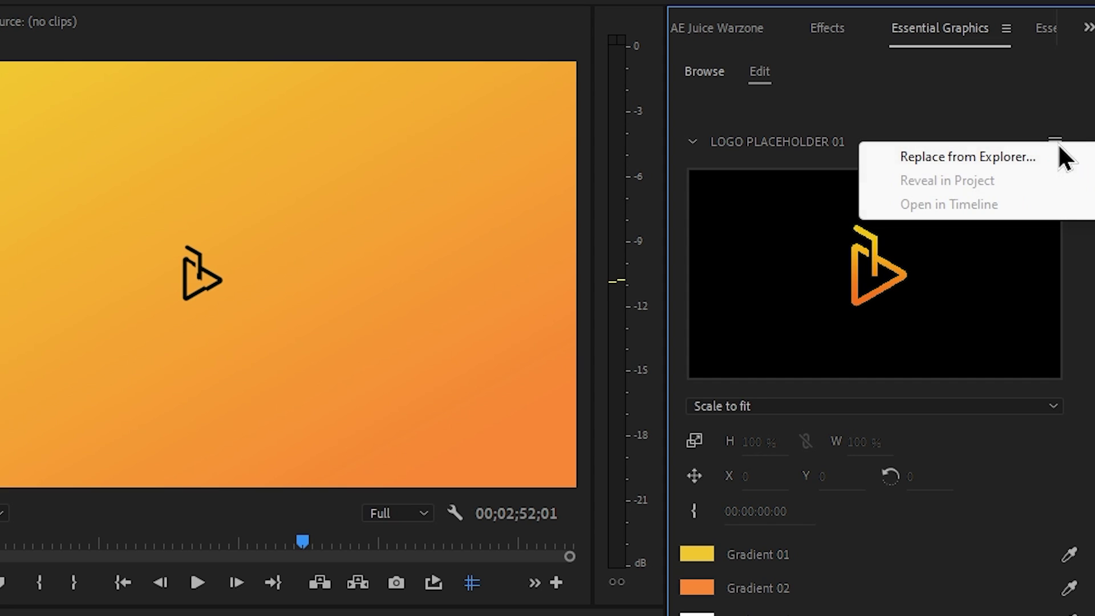
left_click(1024, 158)
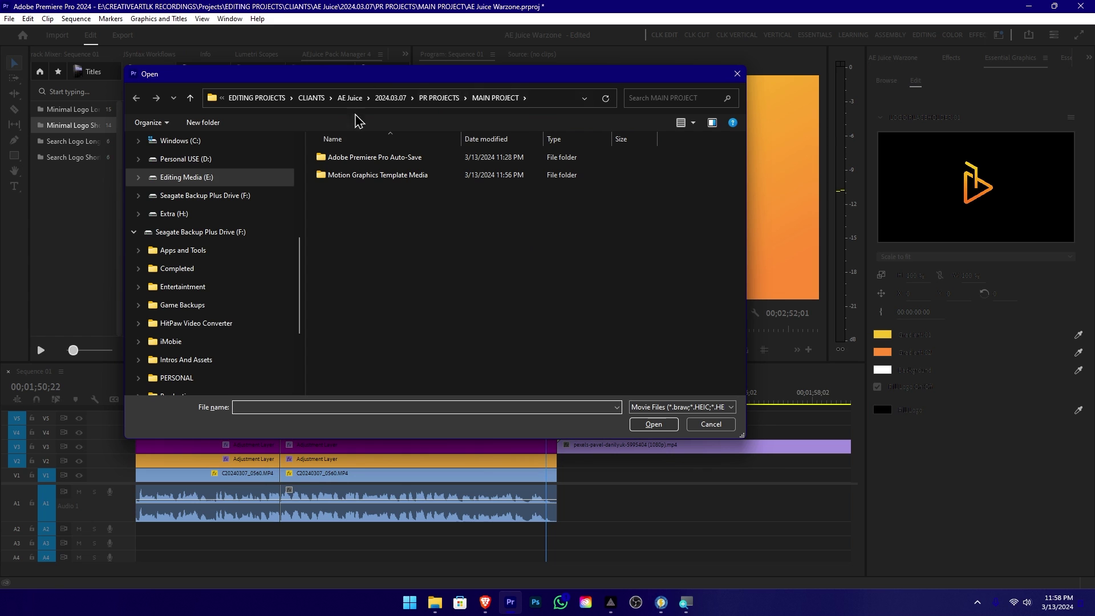
scroll(232, 314, "up", 5)
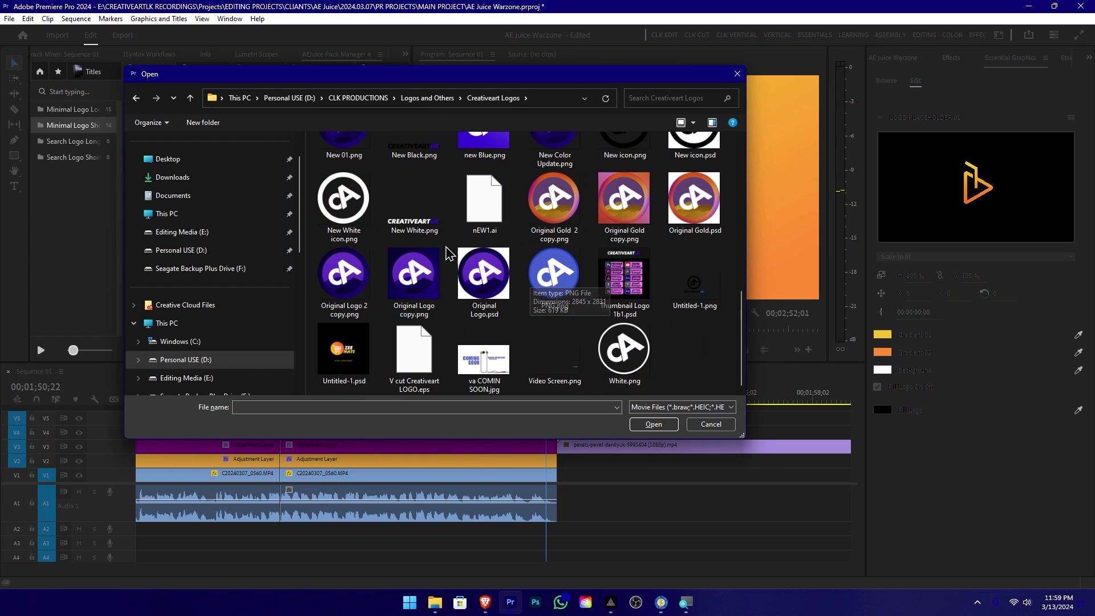
double_click(508, 333)
Play the logo animation with the replaced logo several times from just before its start
key("space")
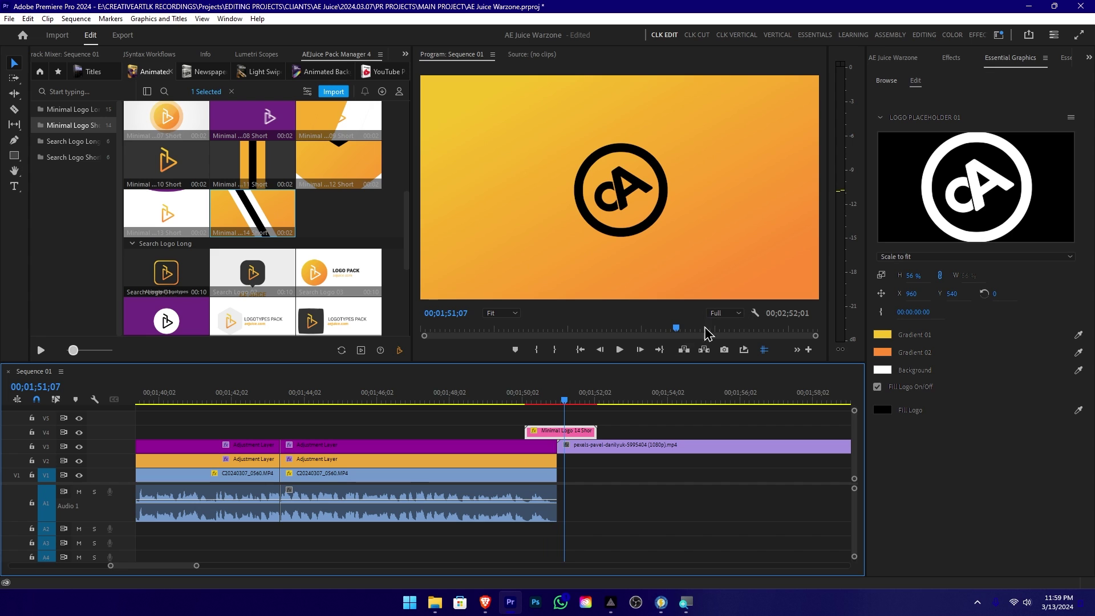
left_click_drag(556, 394, 508, 394)
key("space")
scroll(601, 454, "up", 1)
key("space")
left_click(513, 394)
key("space")
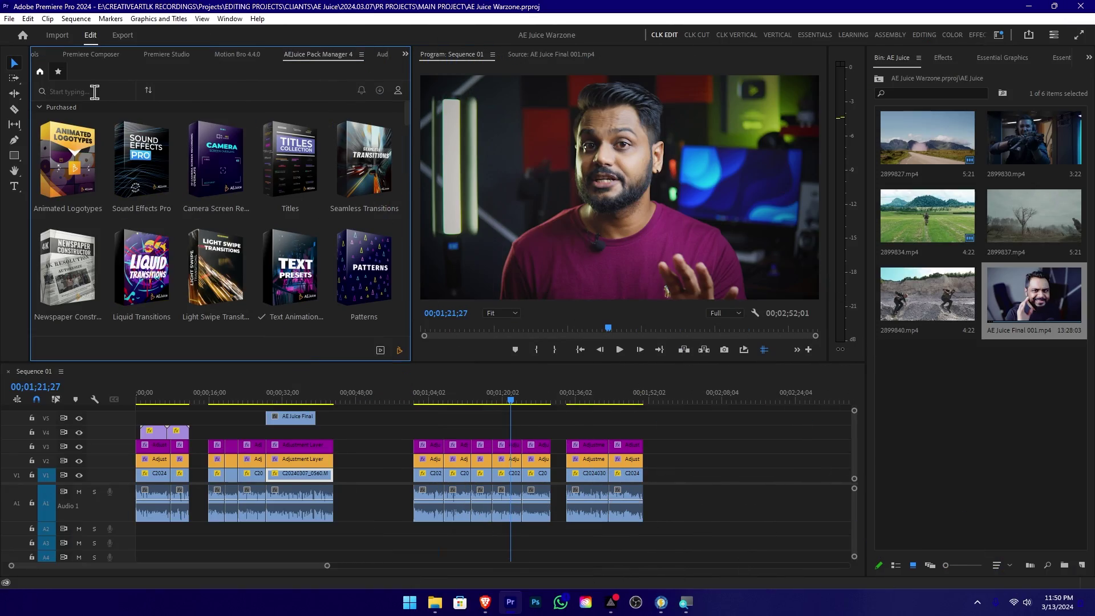
Open the Warzone pack through a search for "wa" and view its Explosions, Fire and Smoke, and Planet Impacts categories
type("wa")
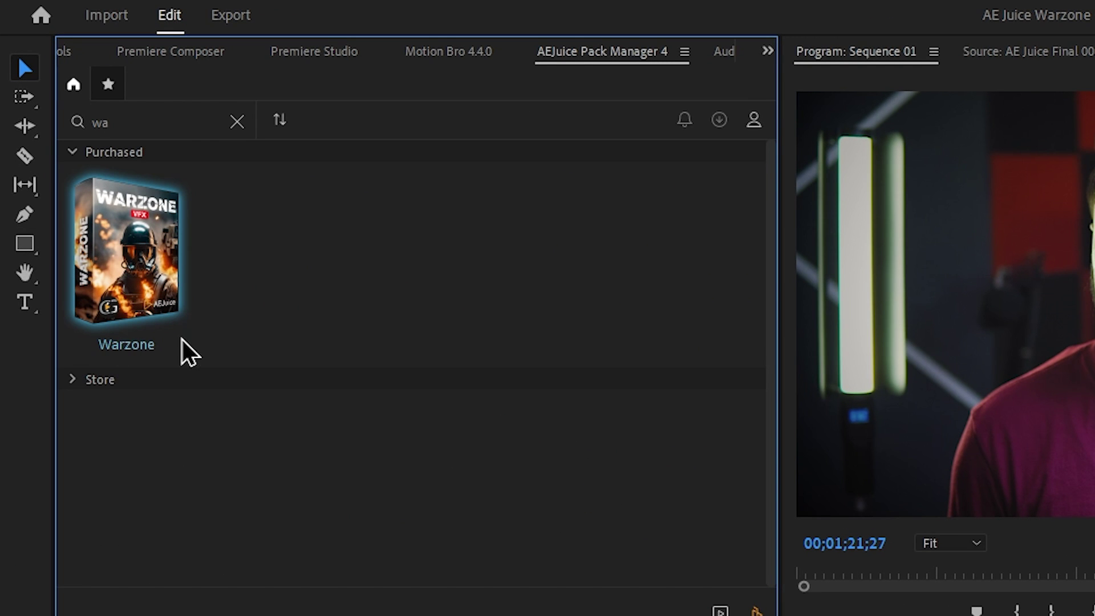
left_click(133, 272)
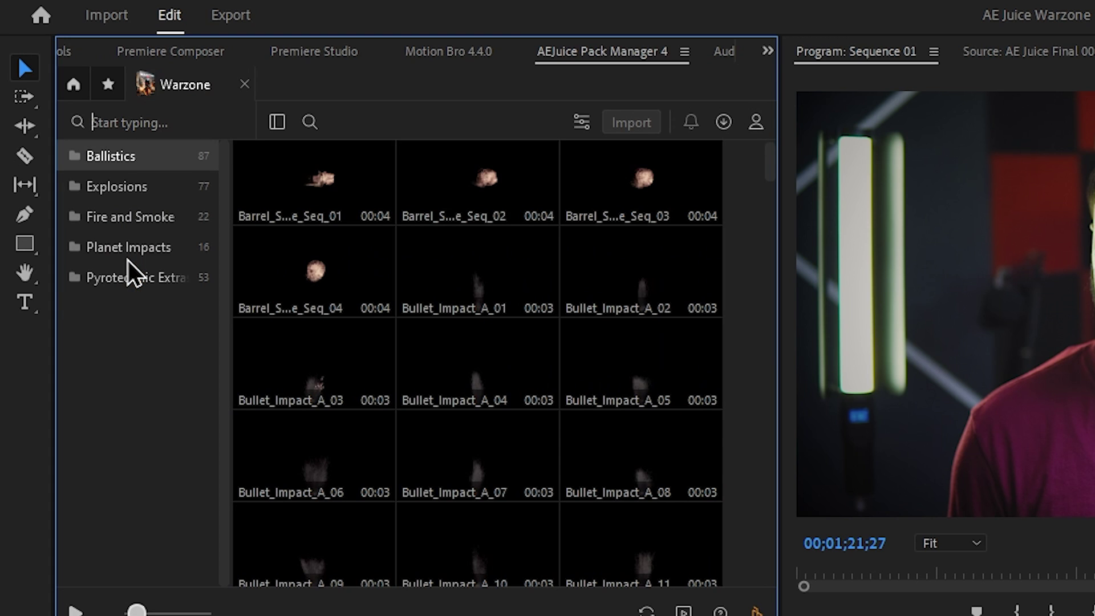
left_click(146, 196)
left_click(151, 219)
left_click(153, 249)
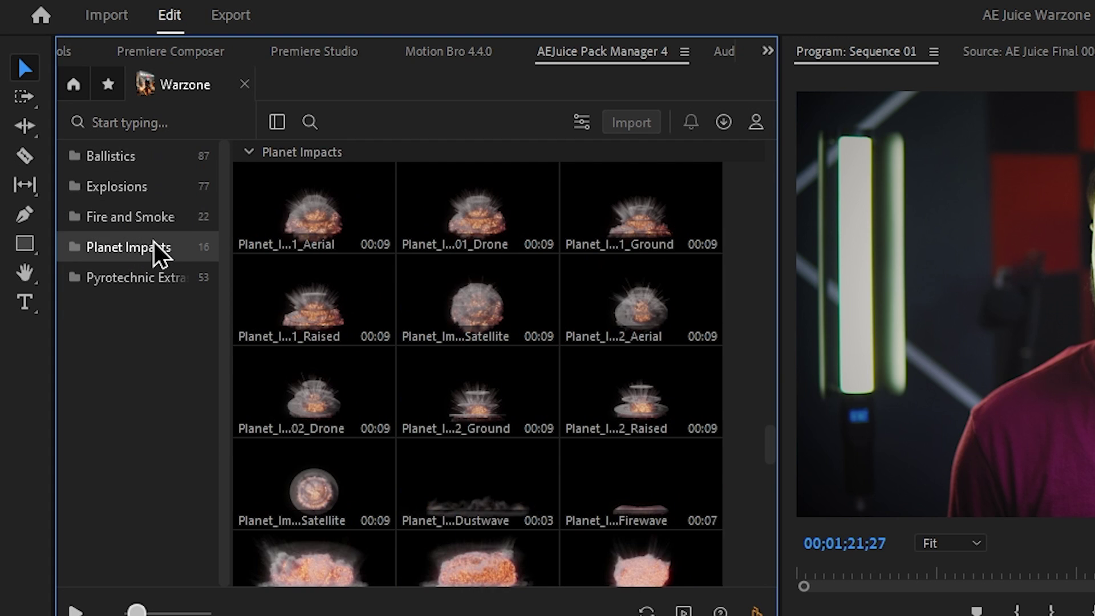
View the Pyrotechnic Extras and Ballistics categories of the Warzone pack and browse down the Fire and Smoke items
left_click(152, 273)
left_click(153, 249)
left_click(157, 161)
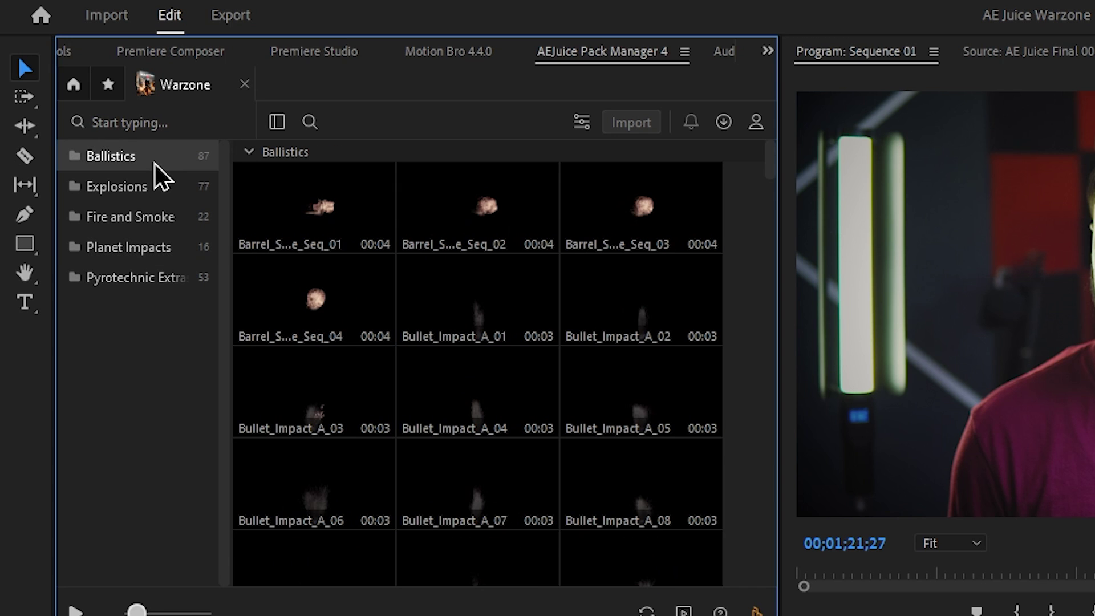
left_click(155, 209)
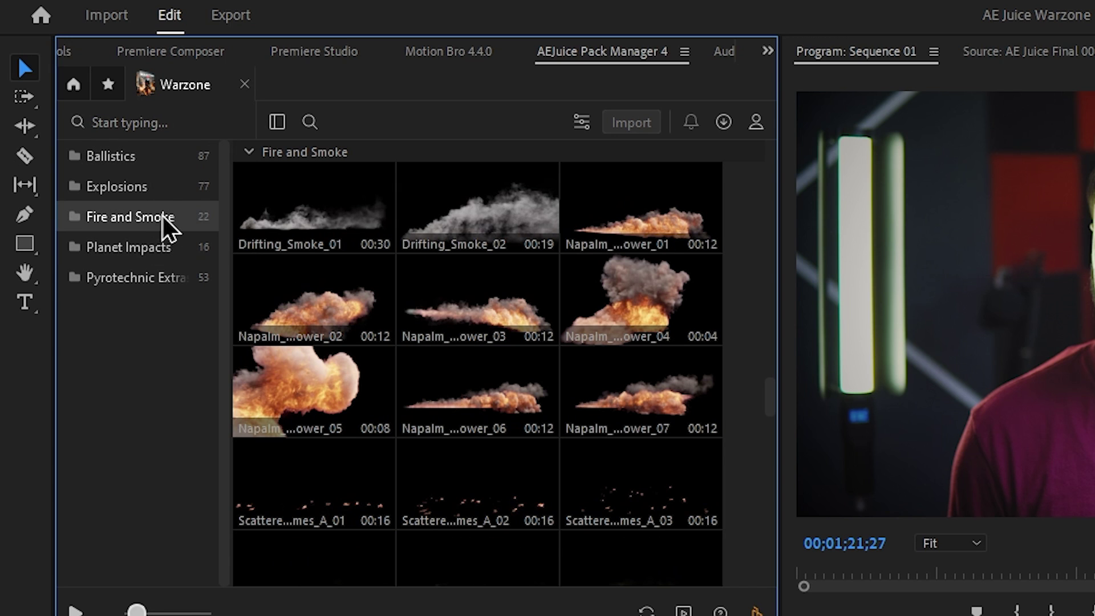
scroll(445, 448, "down", 6)
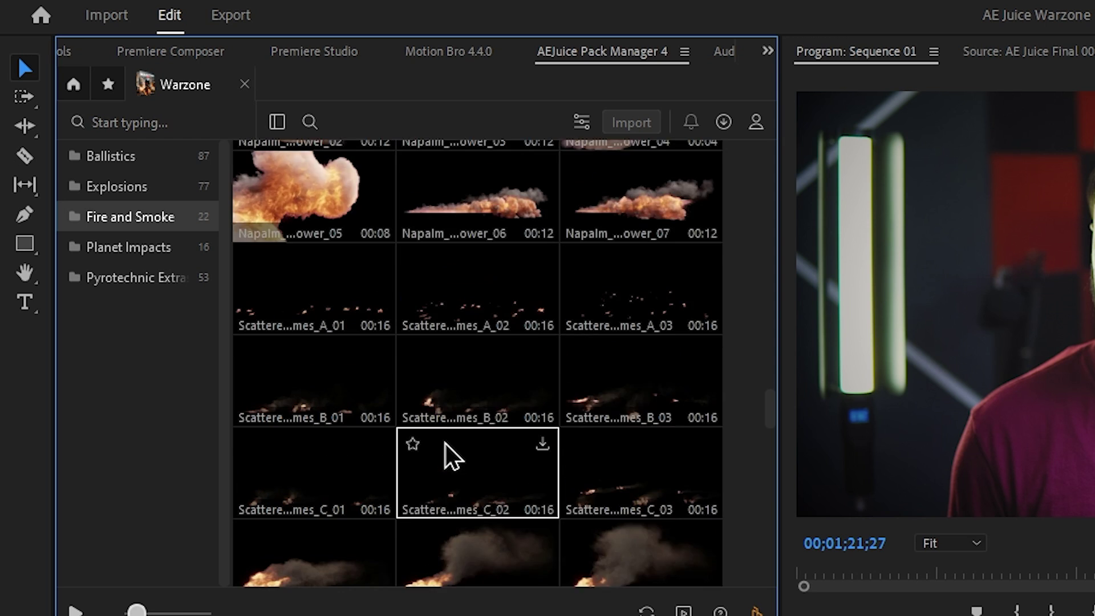
scroll(443, 451, "down", 8)
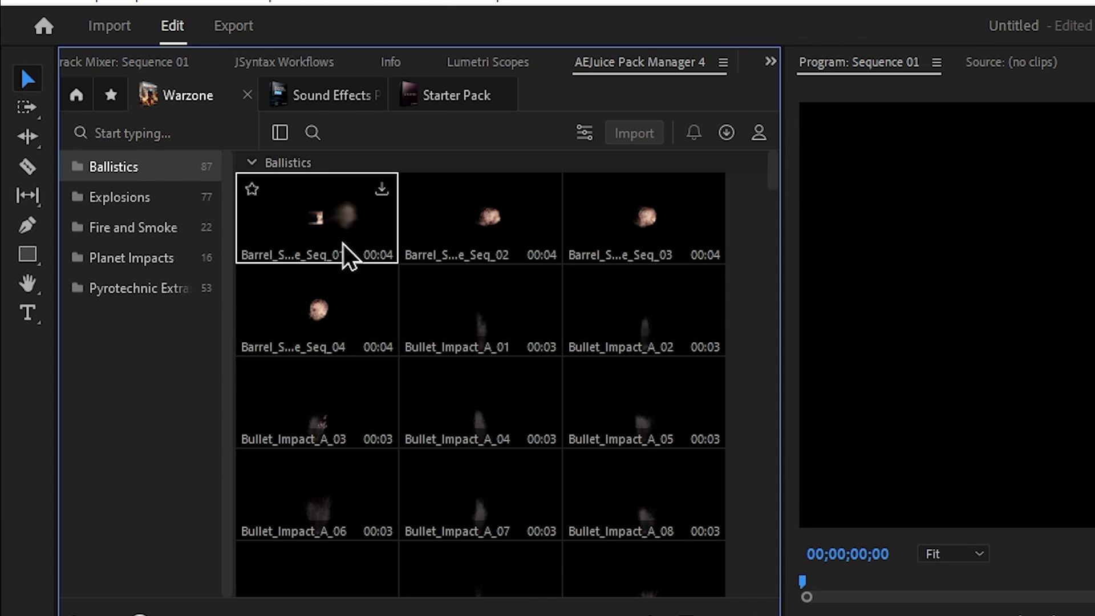
Glance over the Ballistics items, then open the favorites list and browse down to its Warzone effects
scroll(207, 157, "down", 1)
scroll(393, 259, "up", 2)
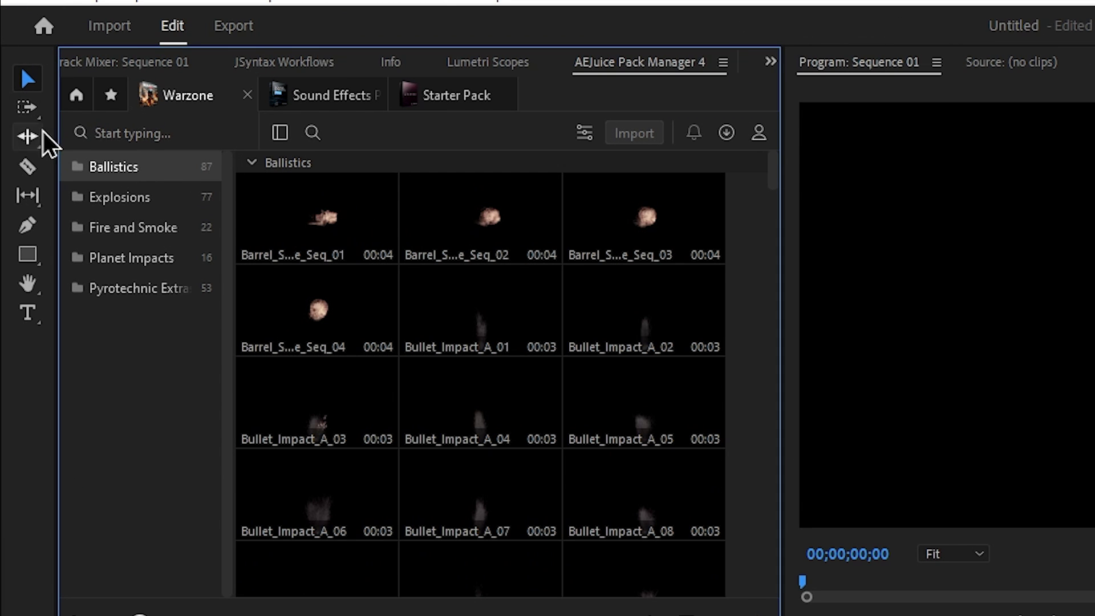
left_click(111, 95)
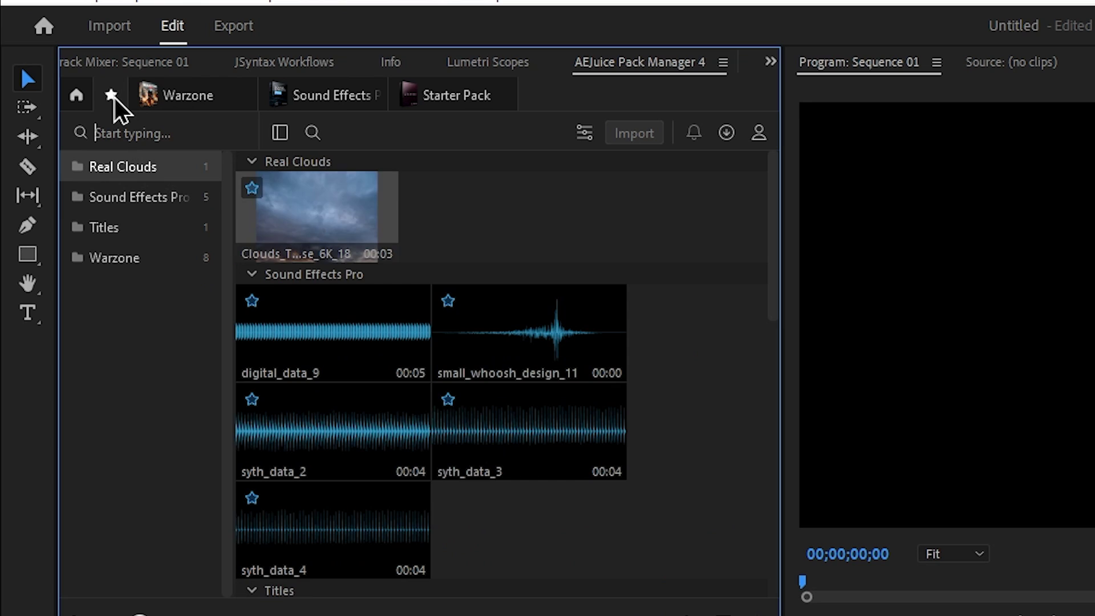
scroll(485, 388, "down", 5)
scroll(490, 388, "down", 1)
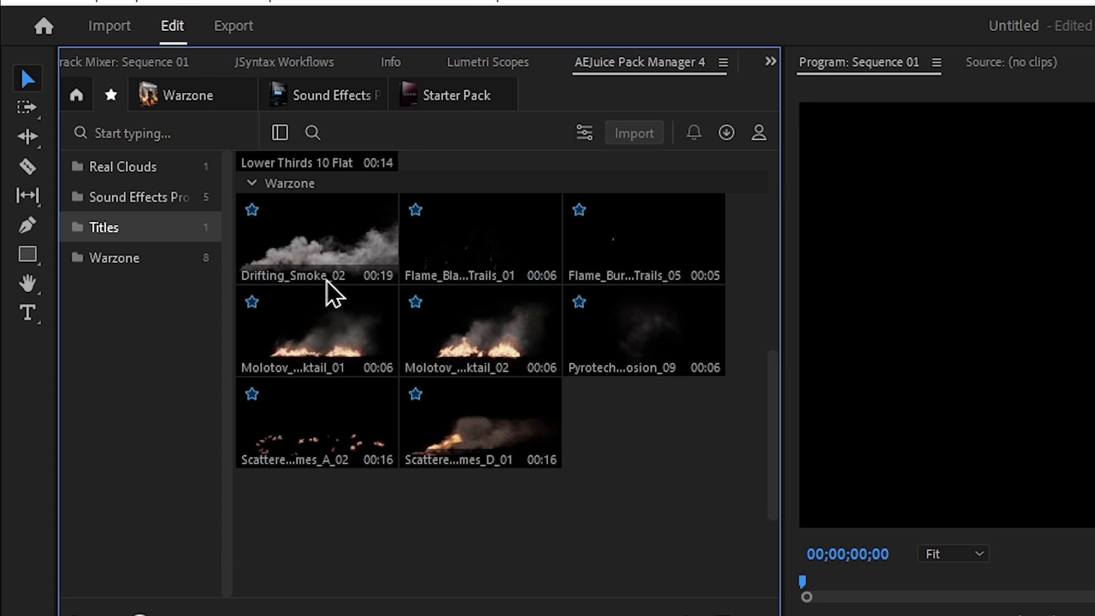
Place the 12:08 van-and-grass clip from the Assets bin on track V1 and set the playhead to 00;00;38;02
left_click_drag(1034, 217, 181, 492)
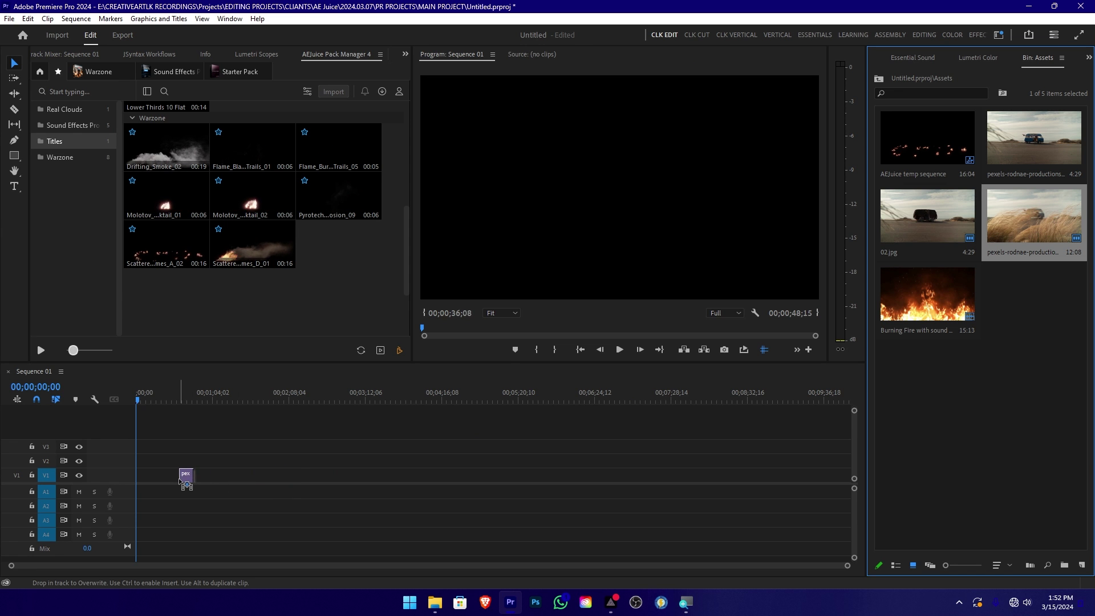
left_click(627, 323)
scroll(177, 479, "up", 5)
scroll(188, 478, "up", 3)
left_click_drag(498, 398, 493, 400)
left_click_drag(468, 411, 528, 409)
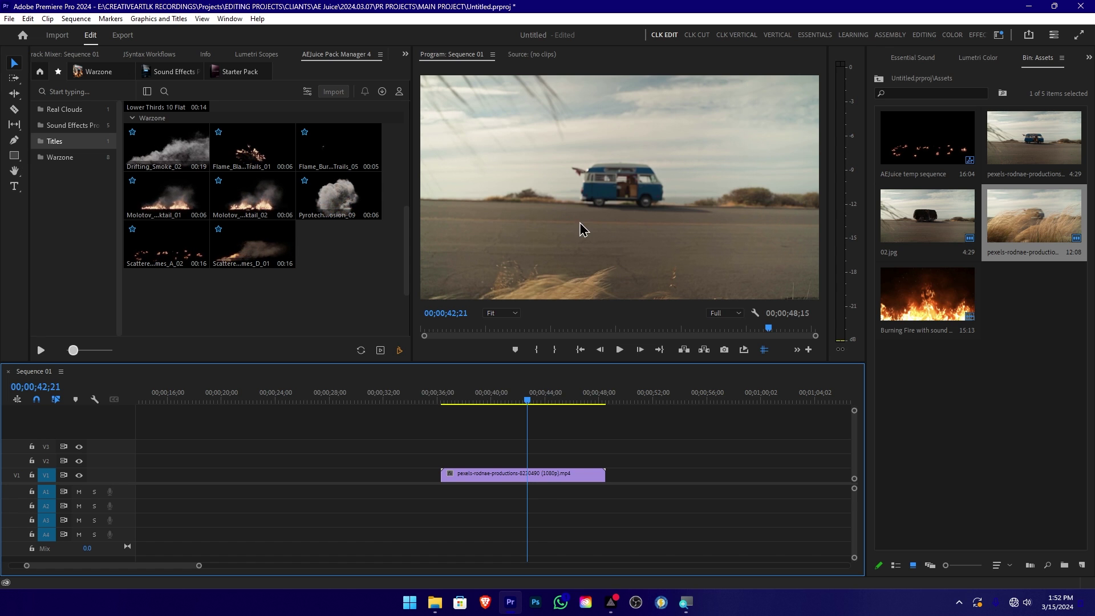
mouse_move(477, 411)
left_mouse_down()
mouse_move(447, 401)
mouse_move(468, 412)
left_mouse_up()
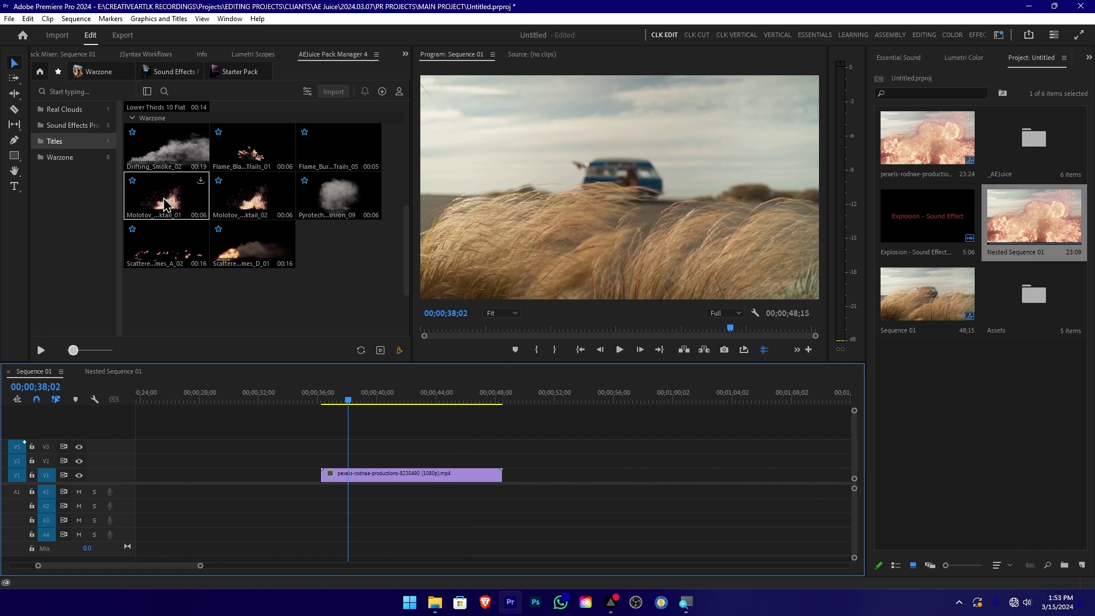
Place Molotov_Cocktail_01 on the track above the van clip at its start, with scale 112.7 and position 960, 437
left_click_drag(165, 204, 329, 464)
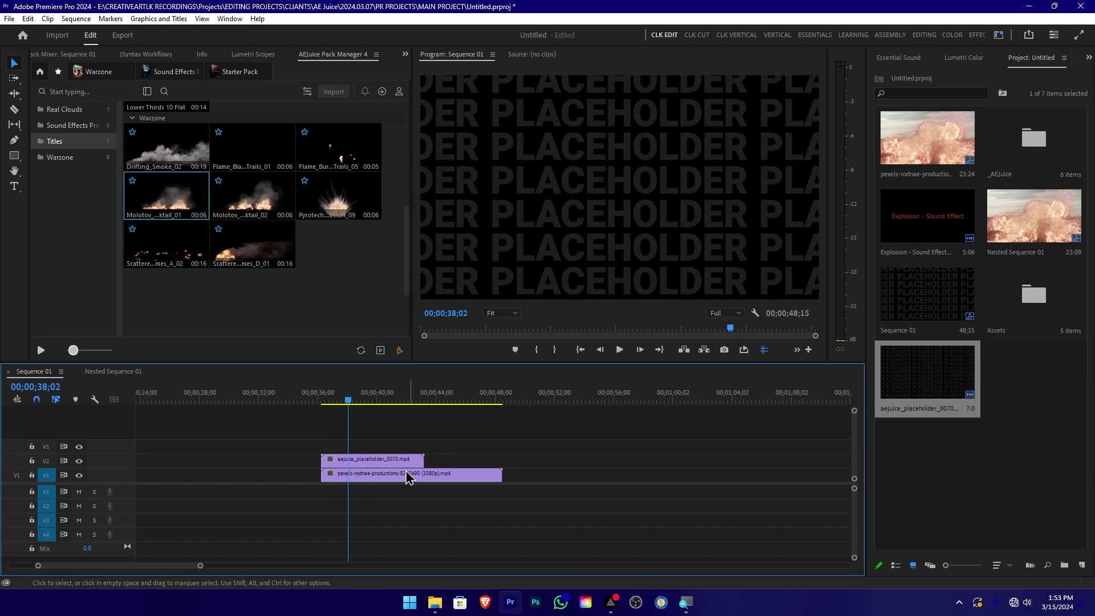
left_click(207, 54)
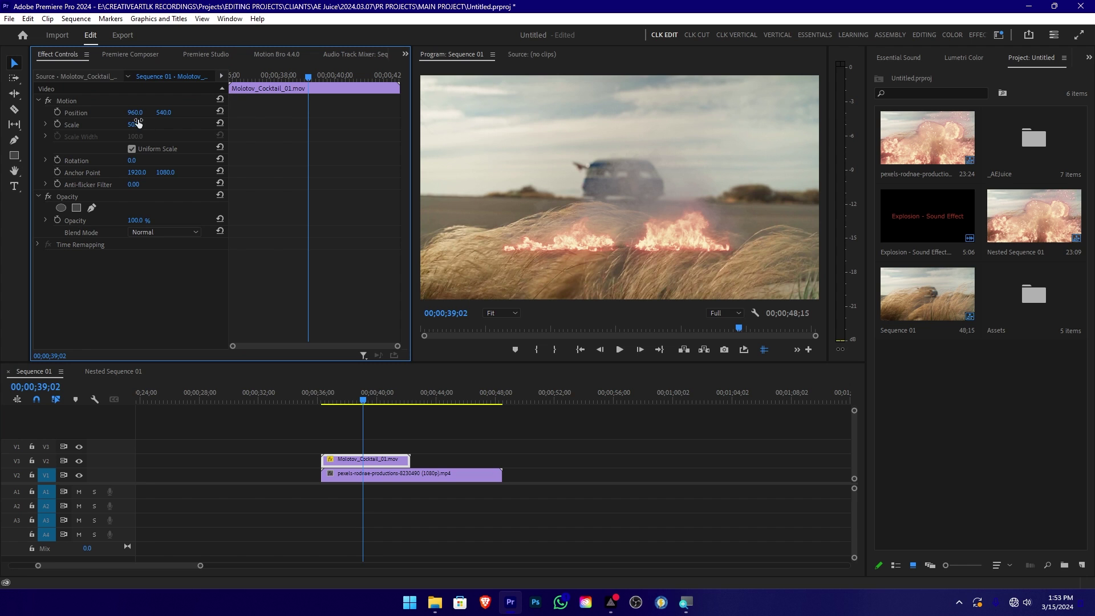
left_click_drag(132, 124, 119, 142)
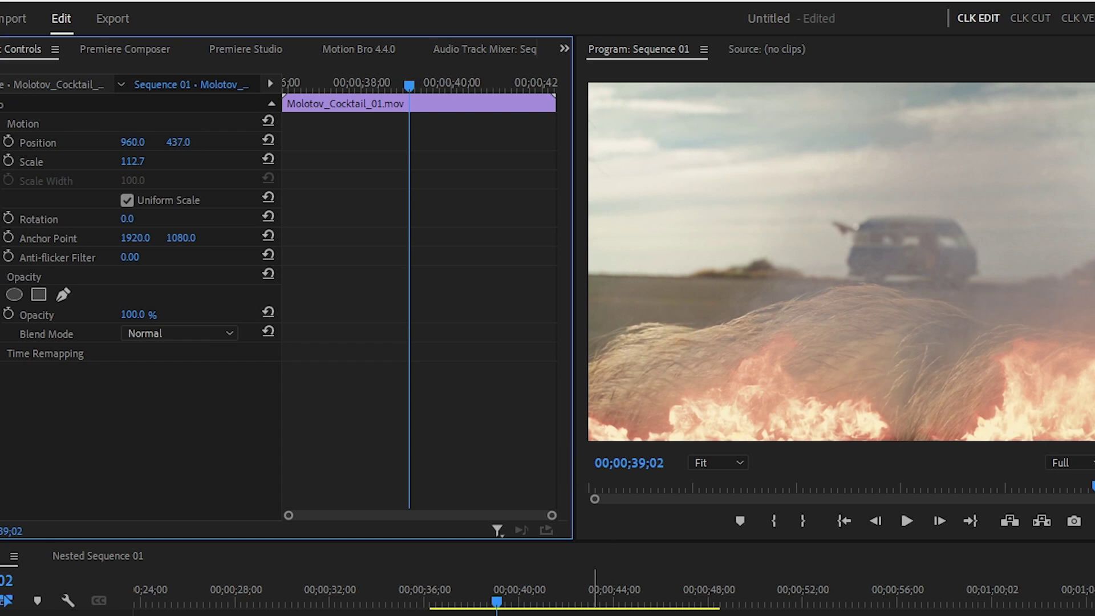
Slow the van-and-grass clip on V1 to 50% speed
scroll(595, 594, "up", 2)
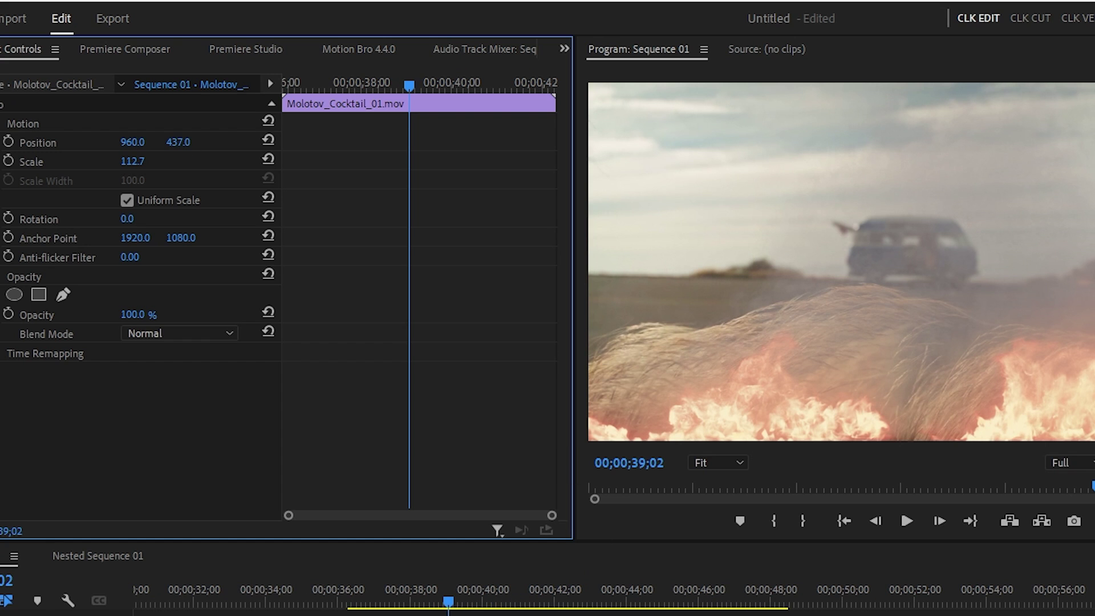
left_click_drag(642, 615, 735, 615)
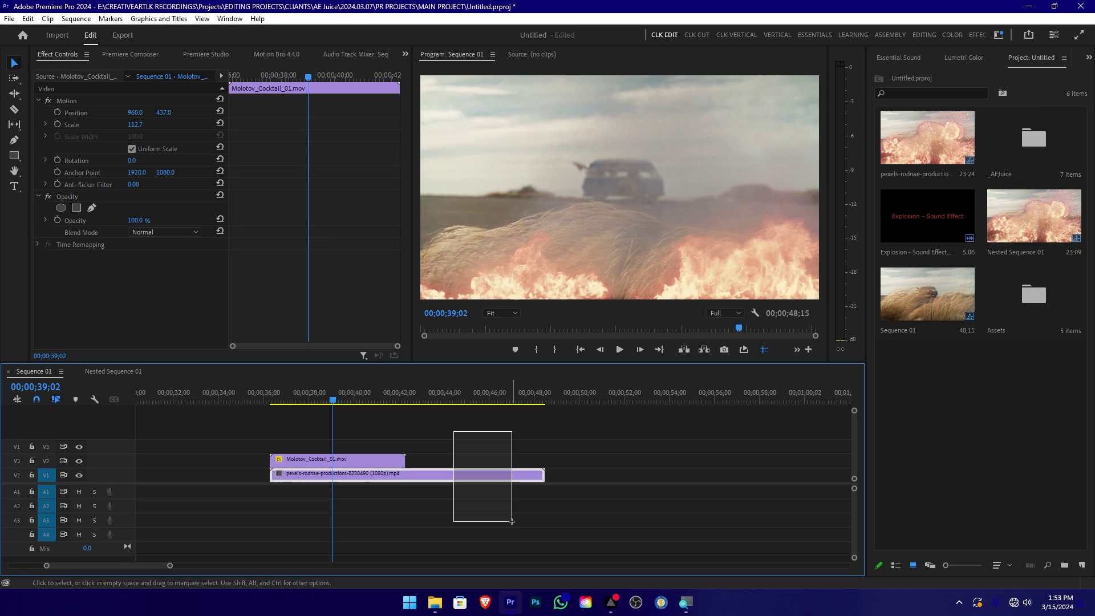
left_click_drag(512, 521, 511, 525)
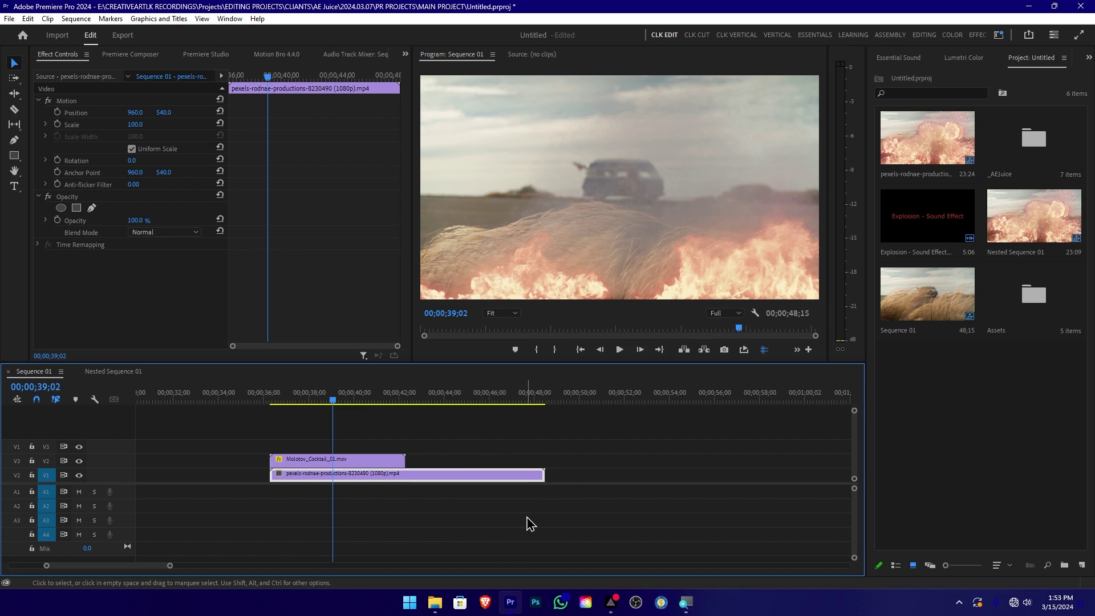
key("ctrl+r")
type("50")
key("Return")
Duplicate the Molotov_Cocktail_01 clip end to end along its track to cover the slowed van clip, and select the fire clips
left_click(376, 460)
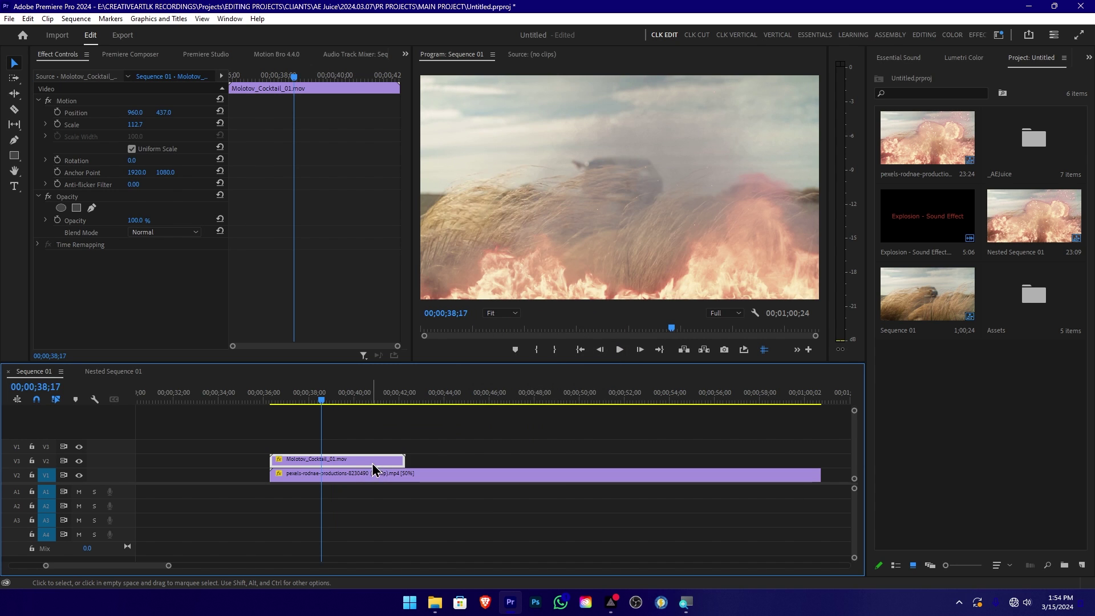
left_click_drag(358, 461, 492, 454)
key("ctrl+v")
key("ctrl+v")
key("ctrl+v")
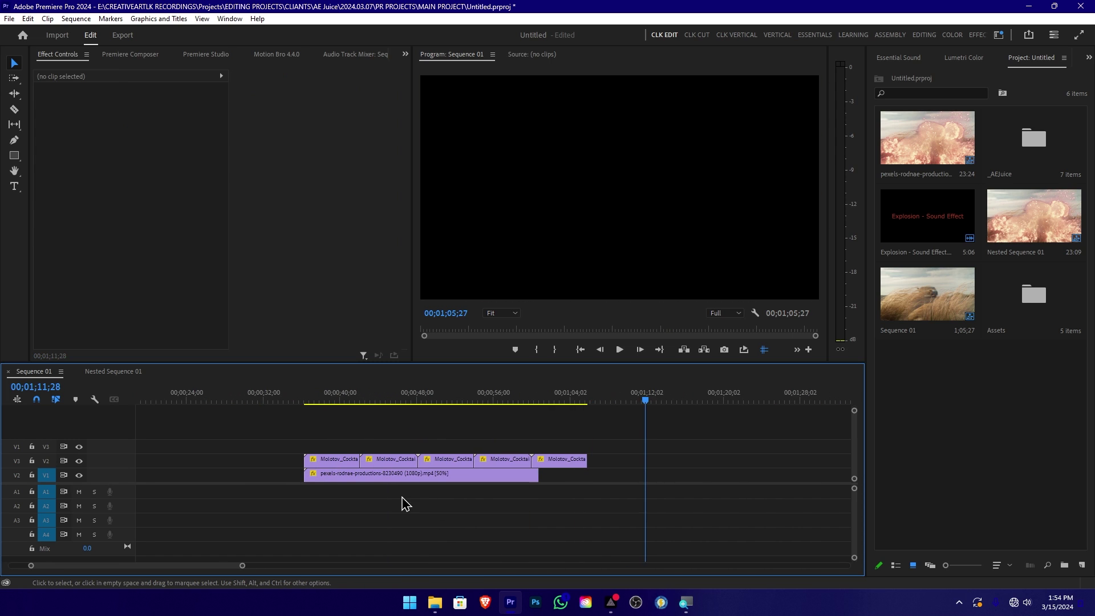
left_click_drag(317, 409, 736, 467)
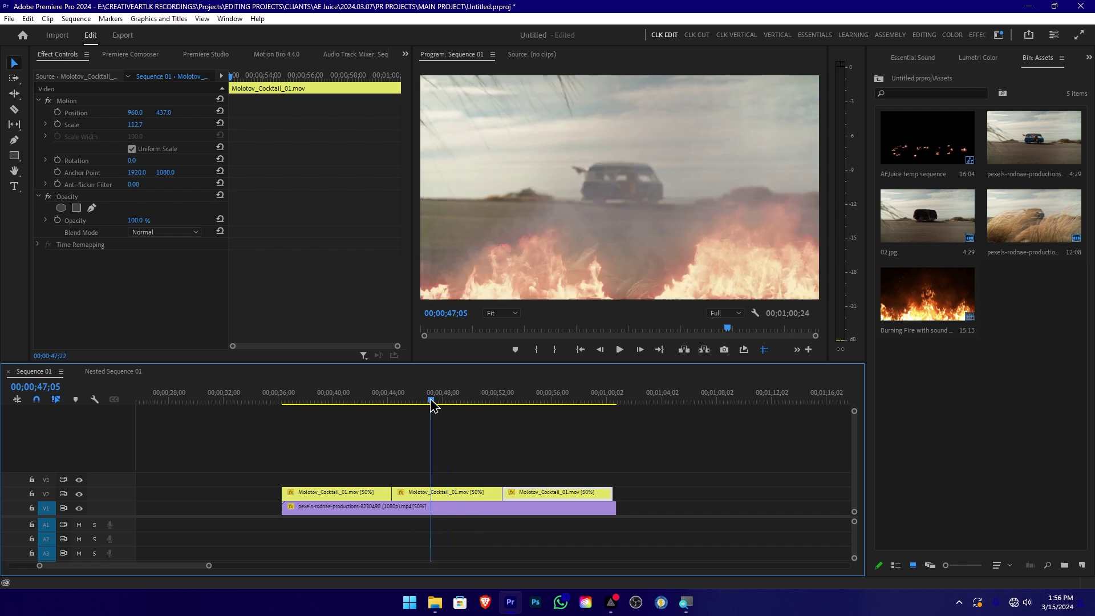
Place the Pyrotechnic_Explosion_09 effect from the AEJuice favorites on track V3, starting at 00;00;51;18
left_click_drag(437, 403, 494, 408)
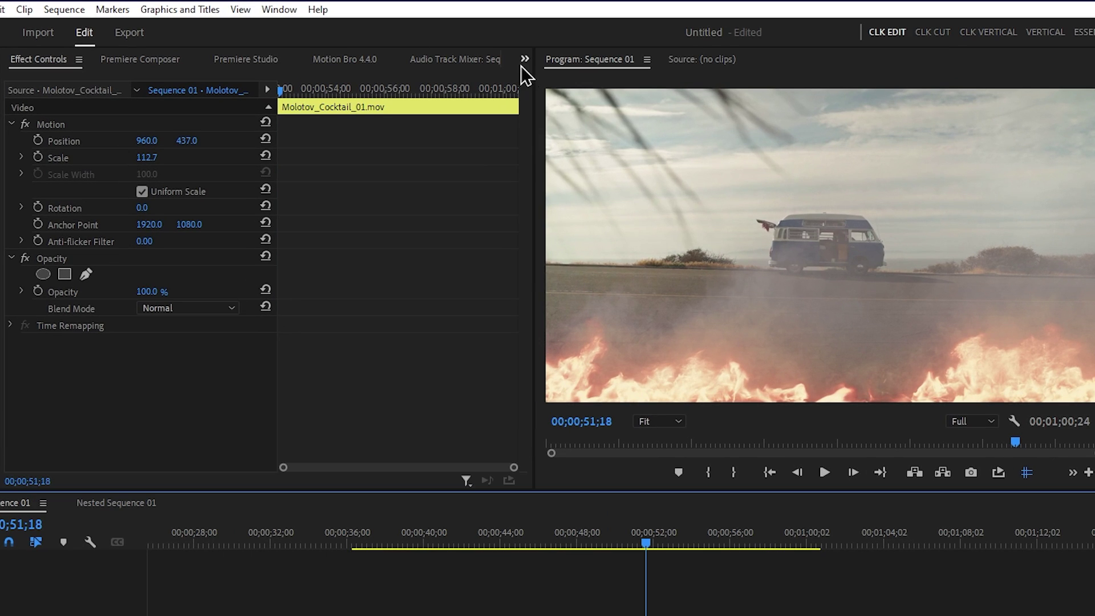
left_click(524, 60)
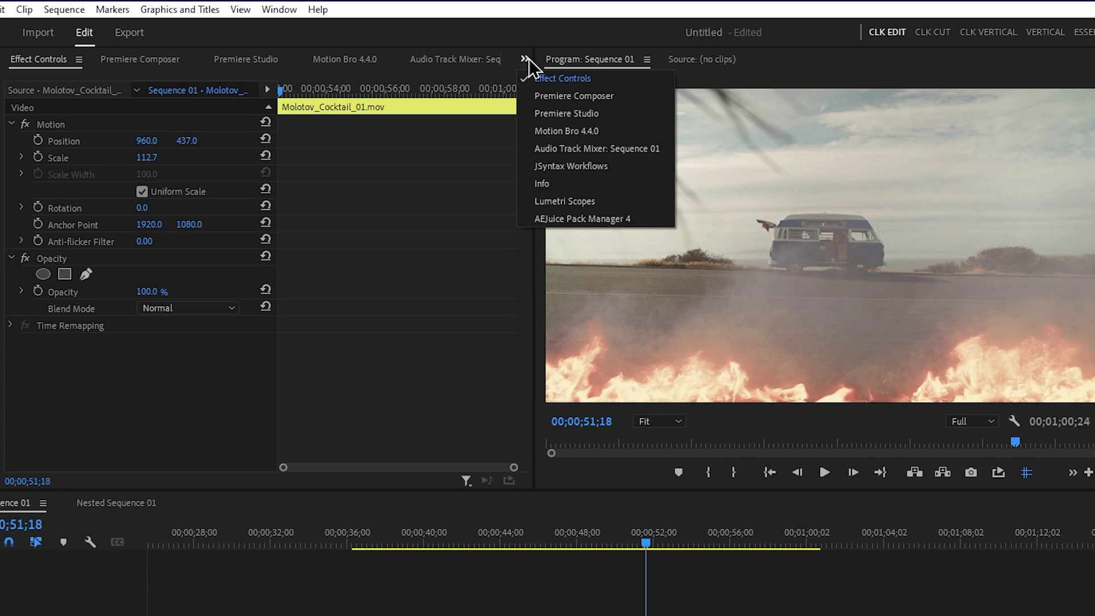
left_click(586, 219)
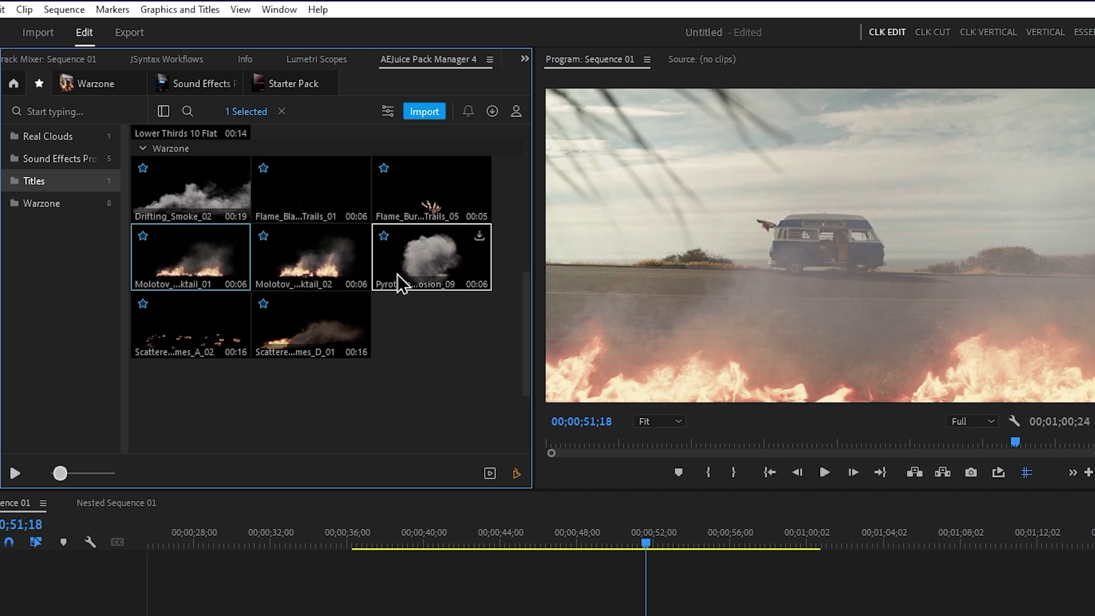
scroll(437, 262, "down", 1)
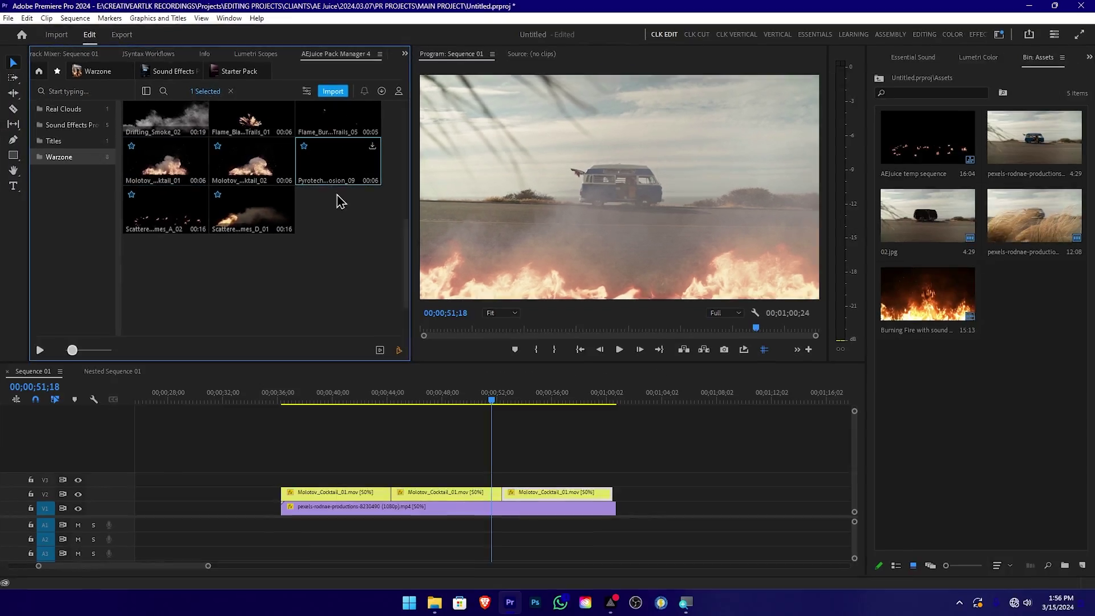
left_click_drag(339, 178, 522, 481)
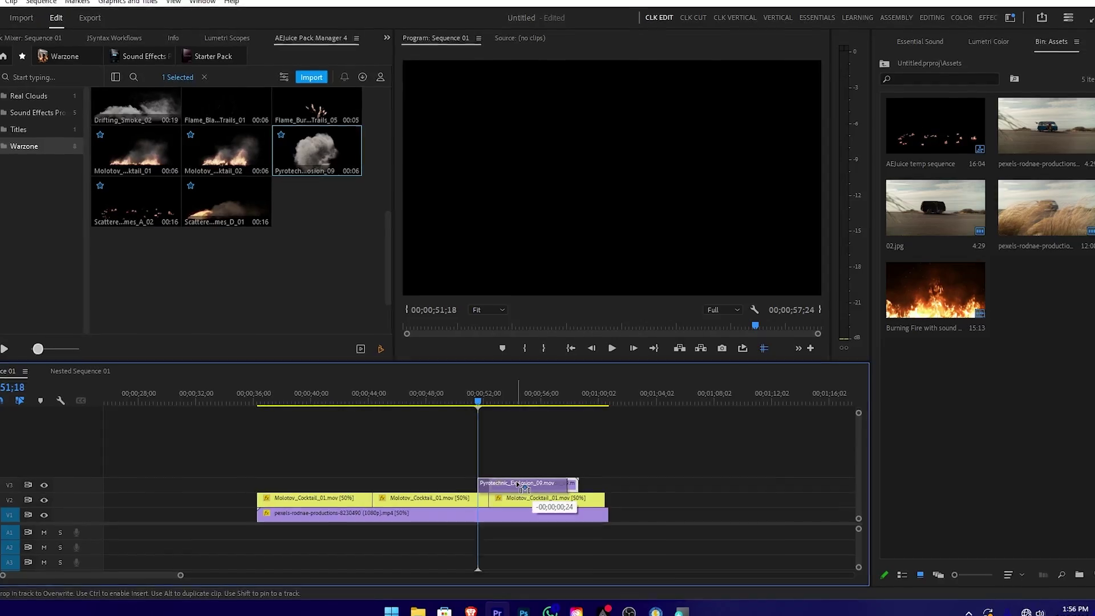
Play the sequence from just before the explosion clip to check how the blast sits over the van
scroll(520, 501, "up", 2)
scroll(515, 499, "up", 2)
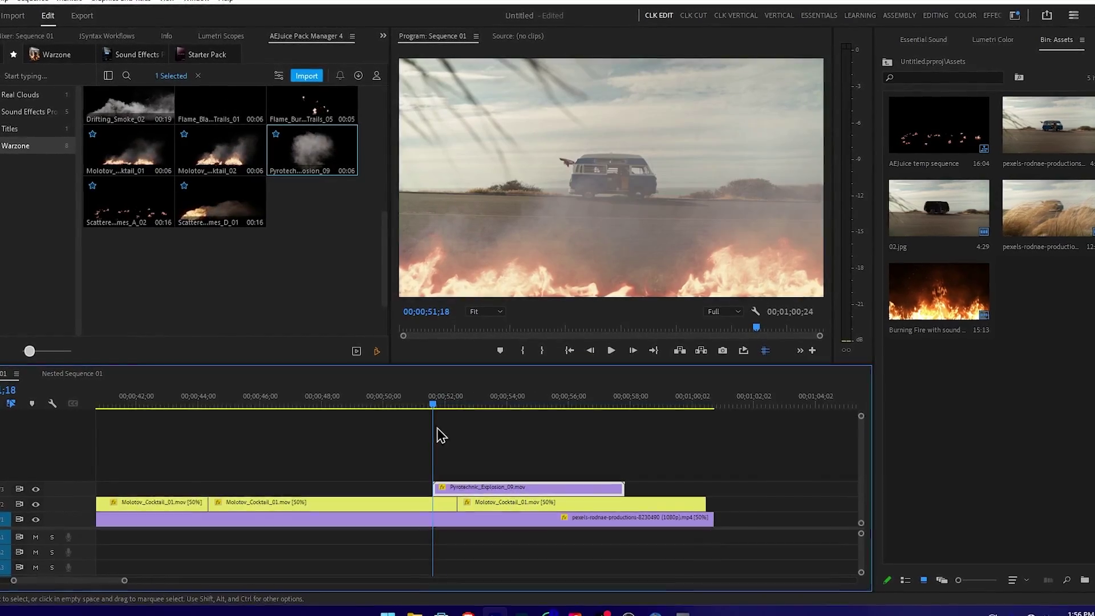
left_click(421, 402)
scroll(472, 476, "up", 2)
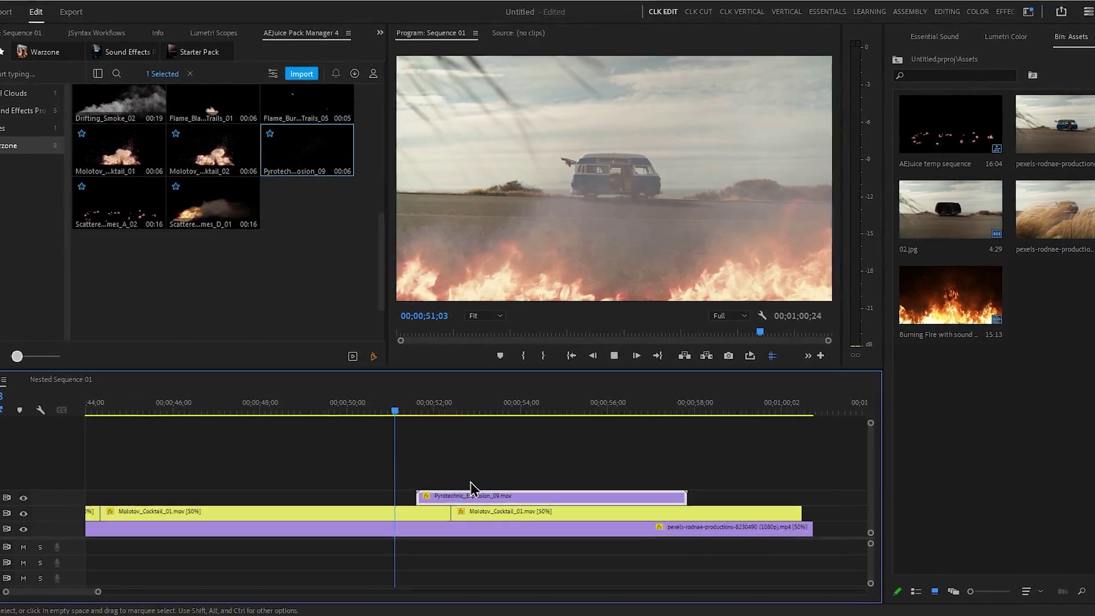
key("space")
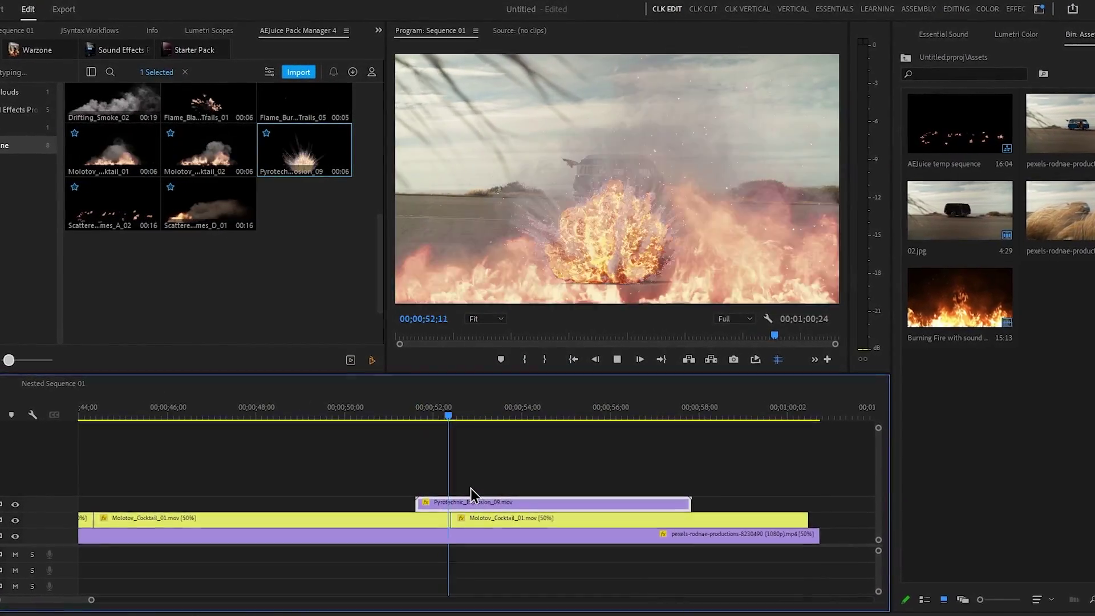
key("space")
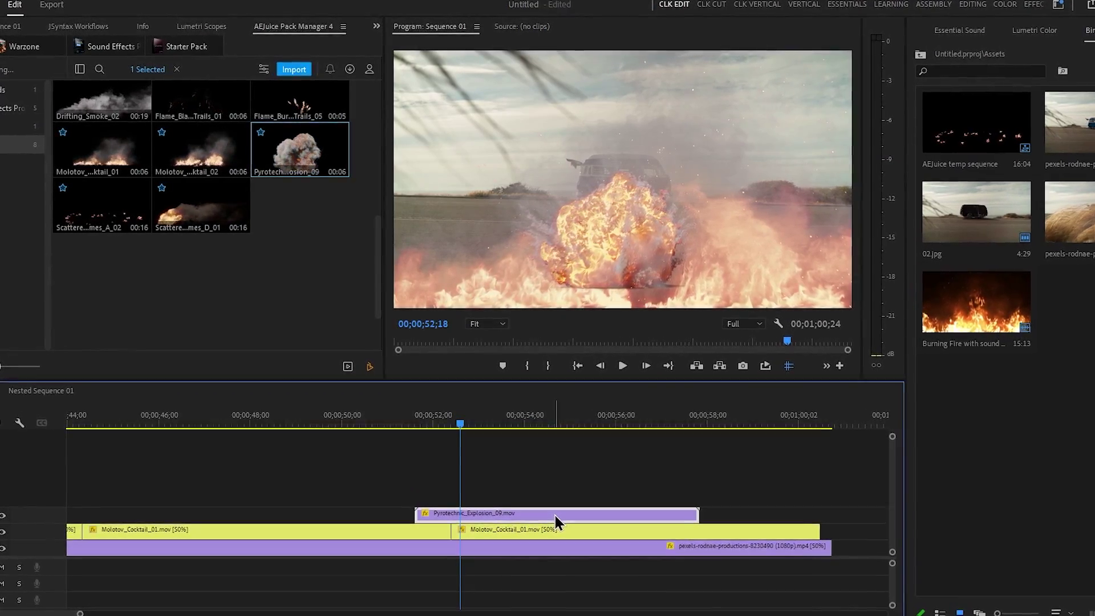
At 00;00;52;12, scale the explosion clip to 58.7 and position it at 1005.5, 90 over the van
left_click(451, 423)
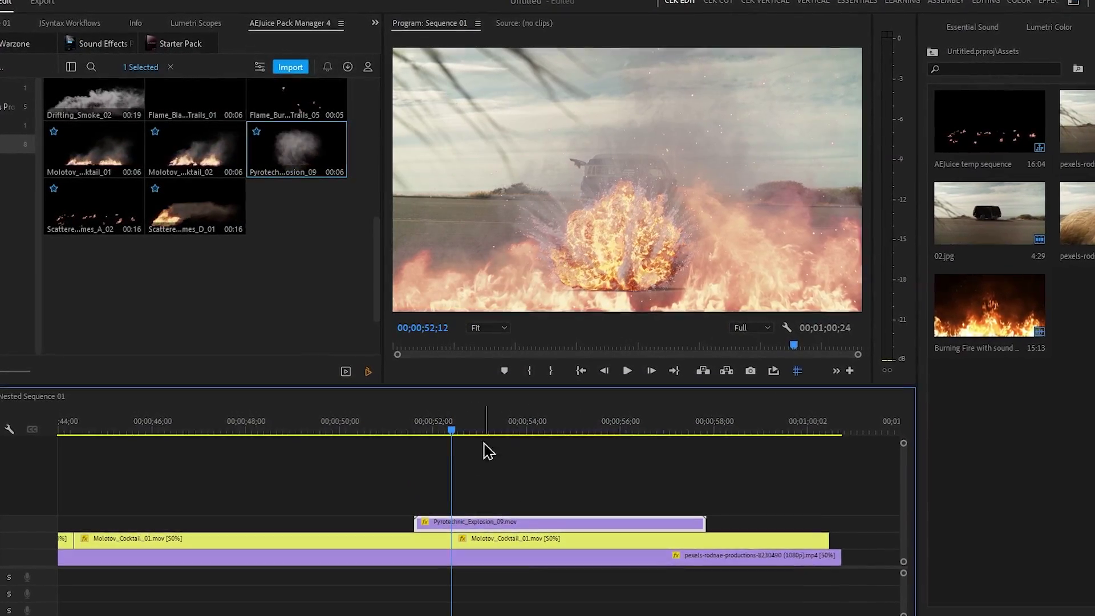
scroll(245, 28, "down", 2)
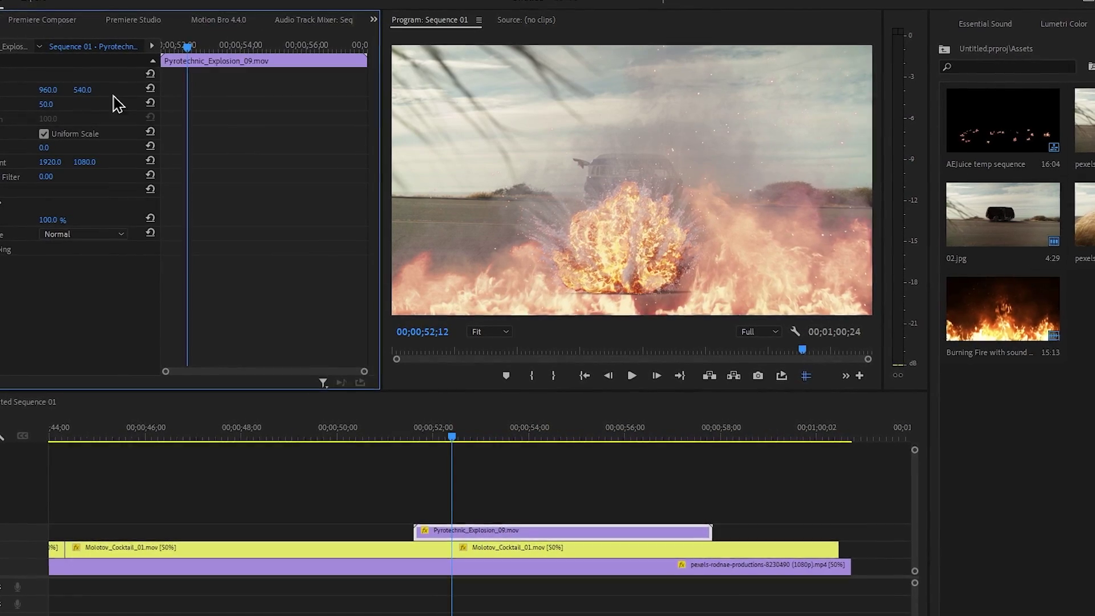
mouse_move(47, 104)
left_mouse_down()
mouse_move(89, 104)
mouse_move(17, 88)
mouse_move(42, 89)
left_mouse_up()
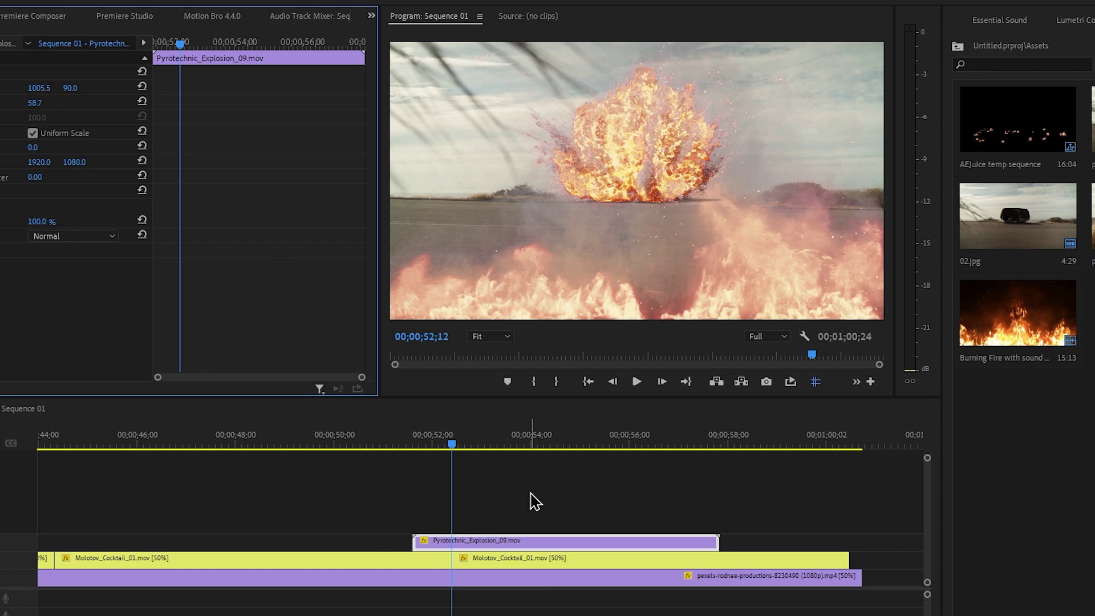
Play back the repositioned explosion and scrub on to 00;00;56;24
left_click(386, 448)
key("space")
scroll(489, 521, "up", 3)
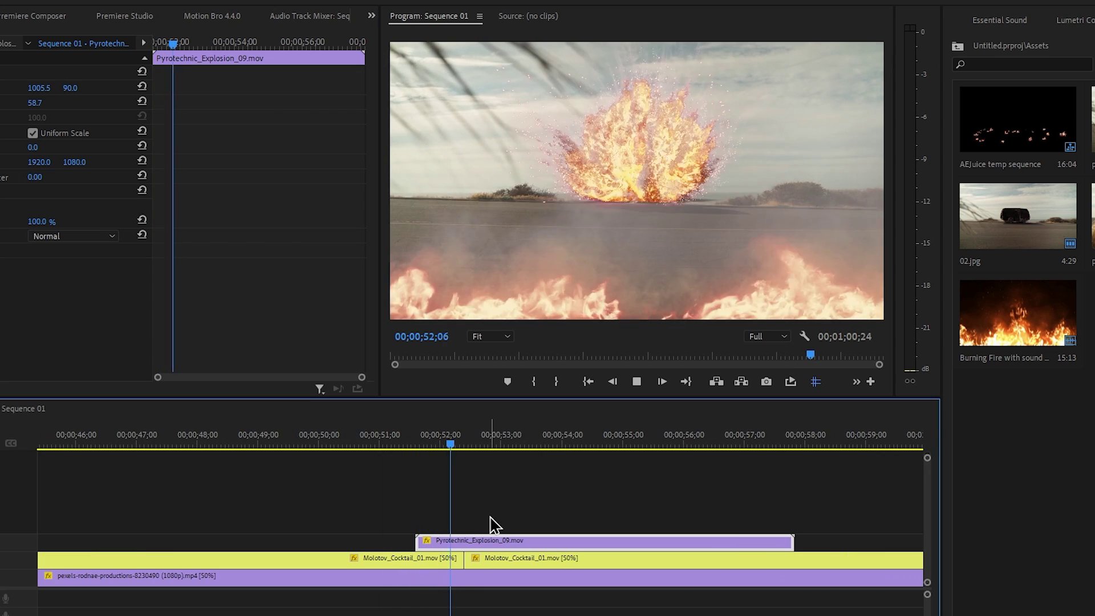
scroll(494, 523, "down", 3)
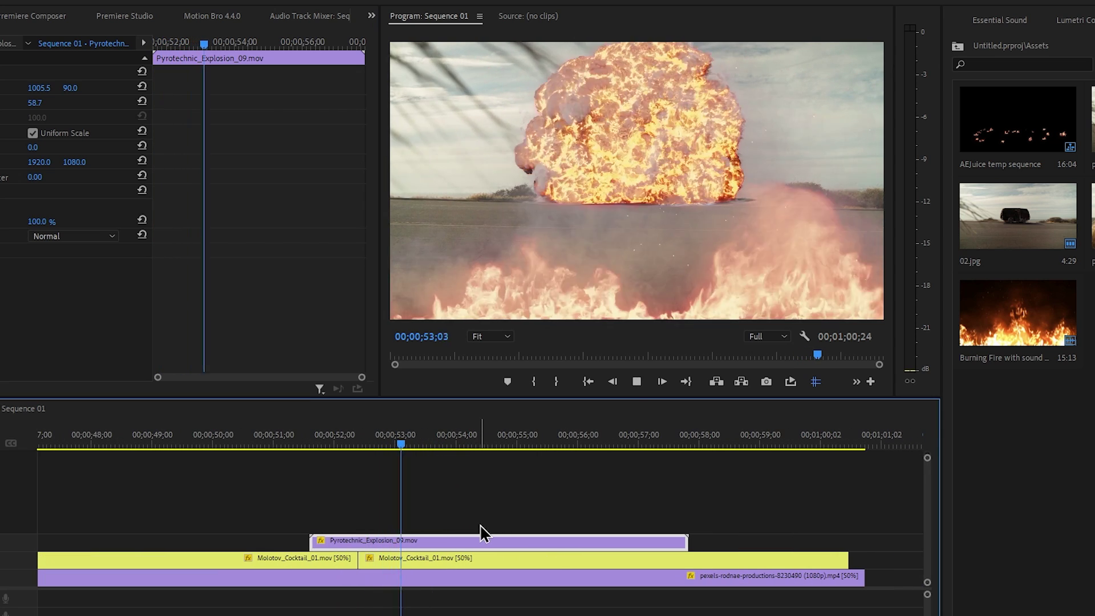
left_click_drag(440, 447, 632, 465)
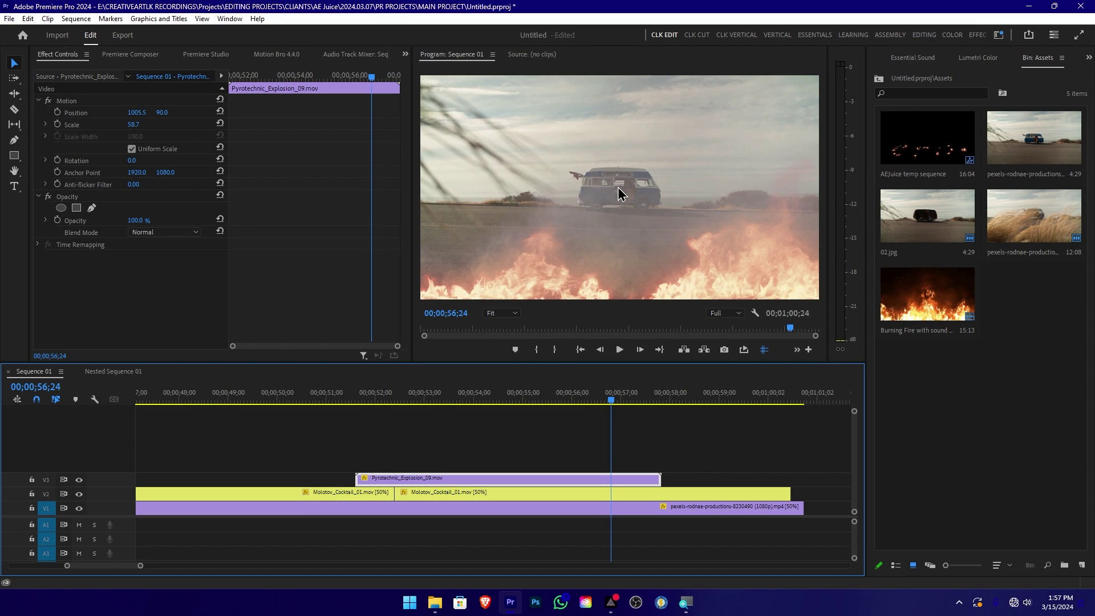
Place the burned-van image 02.jpg on V4 over the end of the van clip, and raise the explosion clip to V5
double_click(947, 227)
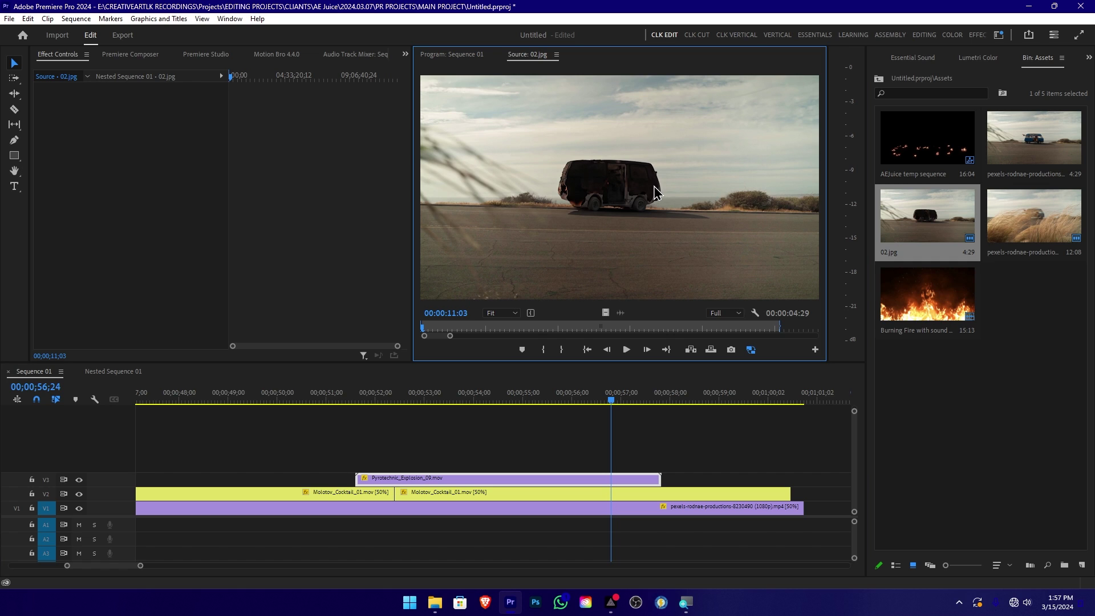
left_click_drag(938, 235, 562, 457)
key("Up")
left_click_drag(528, 478, 537, 454)
Disable the Pyrotechnic_Explosion_09 clip on V5 so the layers beneath it can be seen
left_click_drag(560, 402, 482, 422)
left_click_drag(348, 428, 450, 480)
key("shift+e")
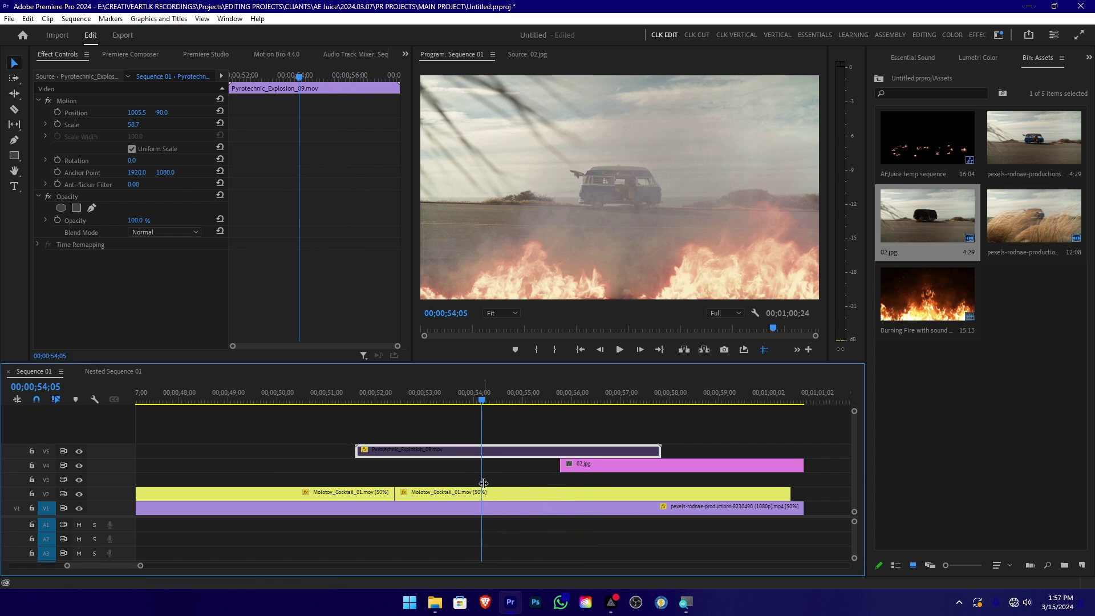
With the playhead at 00;00;56;10, lower the opacity of 02.jpg to 50%
left_click_drag(594, 399, 589, 400)
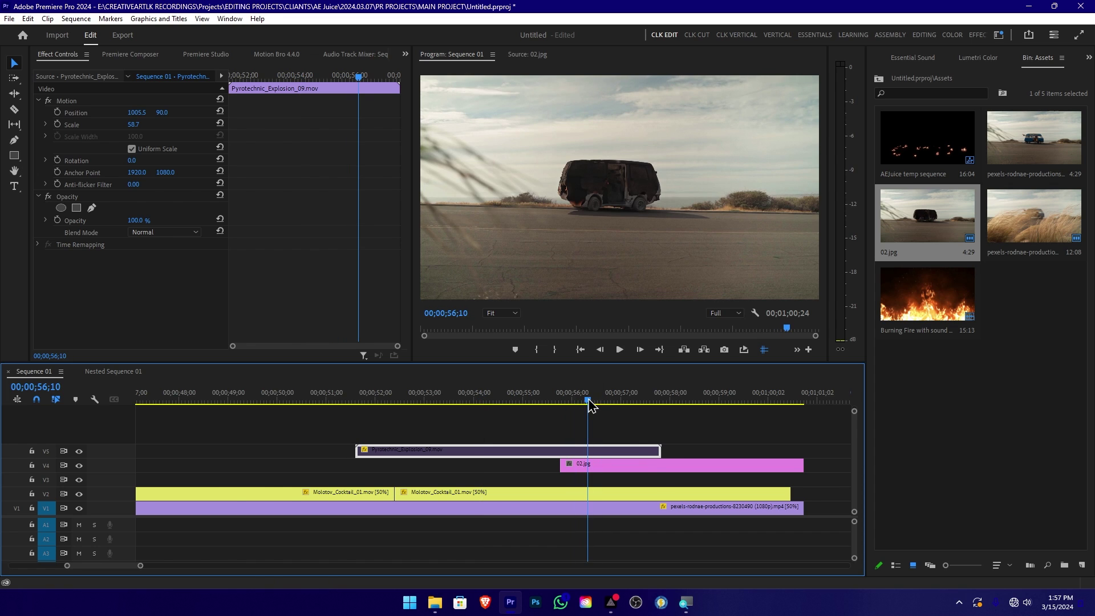
scroll(657, 484, "up", 2)
scroll(603, 494, "down", 1)
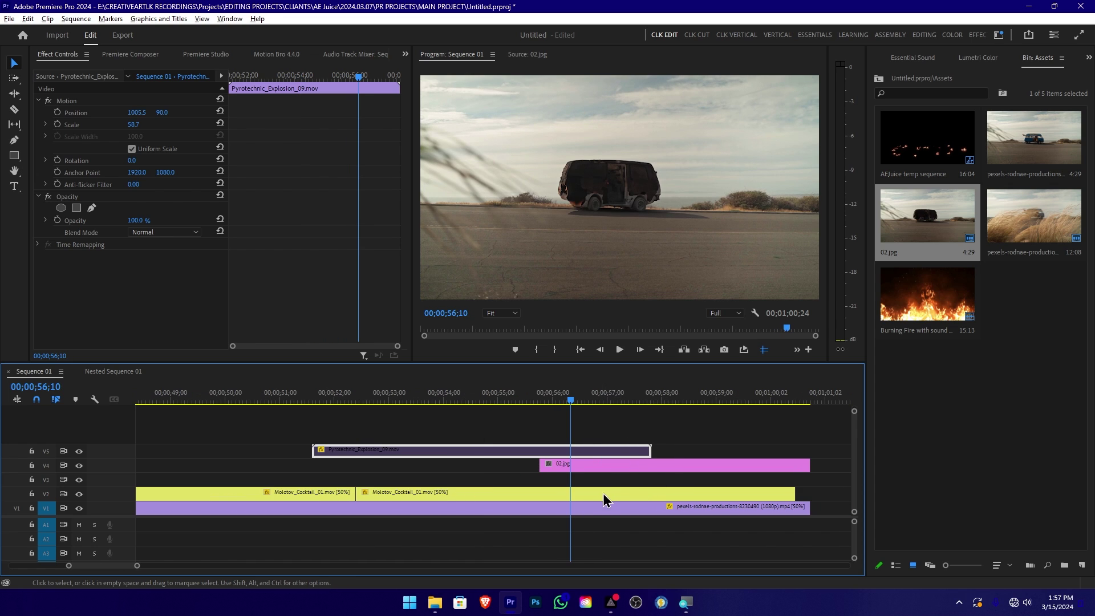
left_click(632, 475)
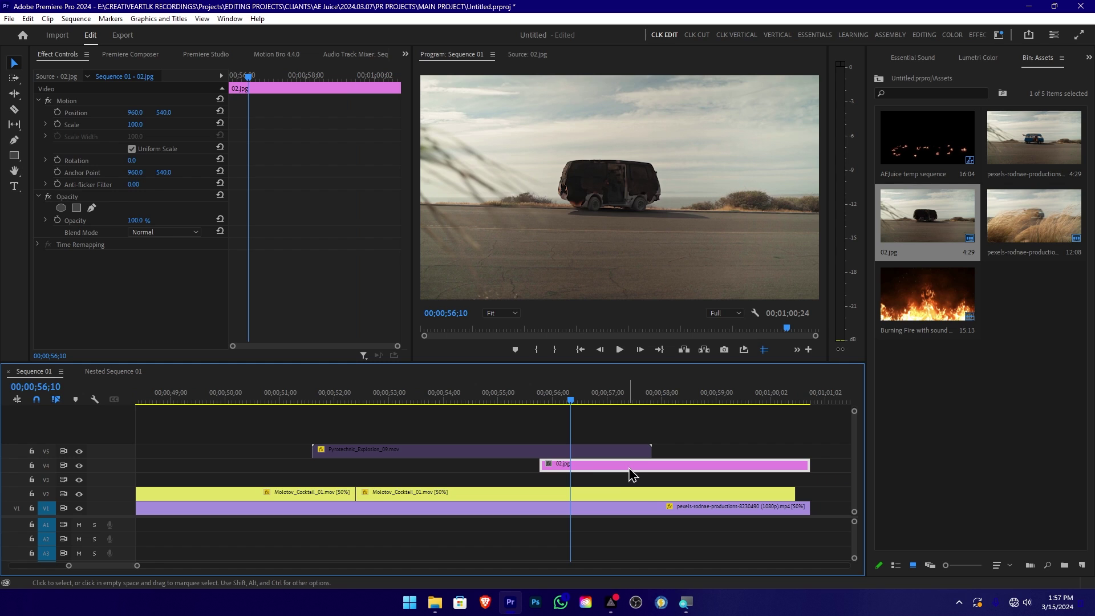
left_click(136, 222)
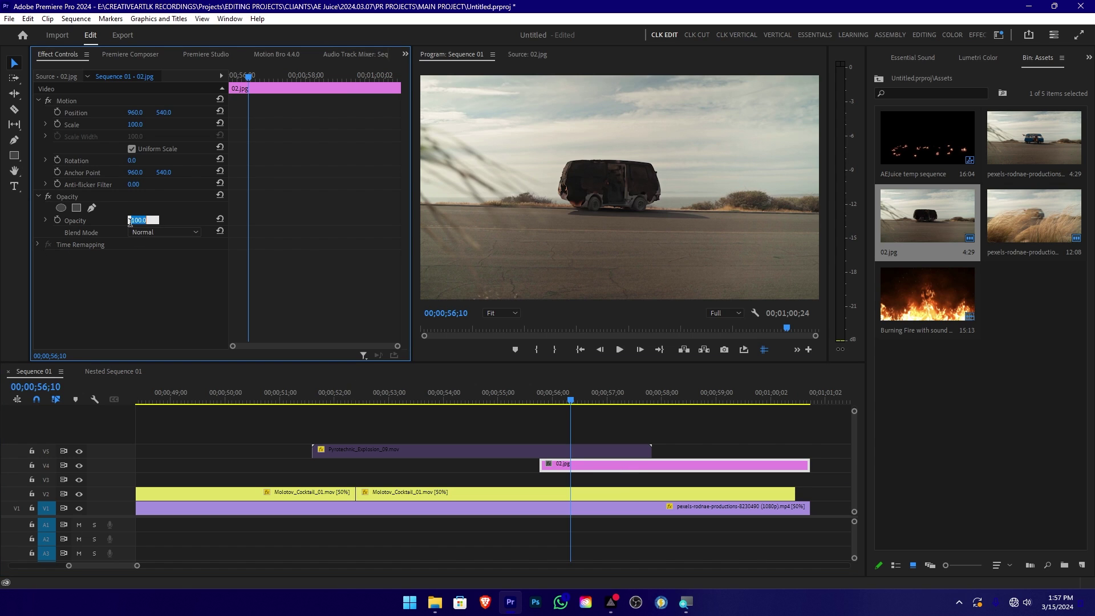
type("50")
key("Return")
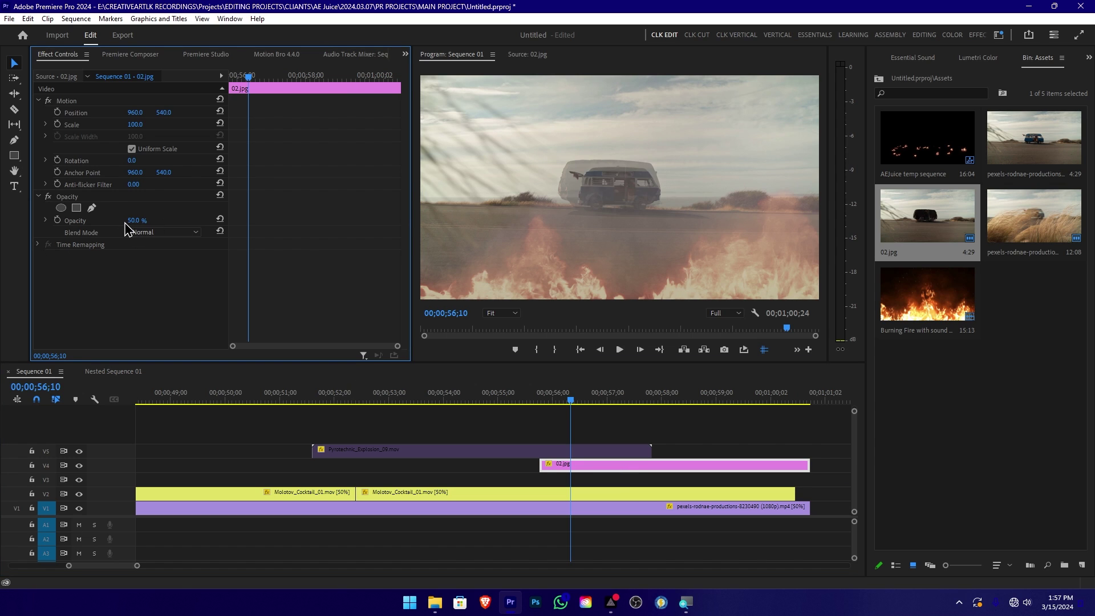
Align 02.jpg with the original van using scale 79.8 and position 992, 559, and restore its opacity to 100%
mouse_move(136, 129)
left_mouse_down()
mouse_move(119, 129)
mouse_move(149, 112)
mouse_move(146, 124)
mouse_move(123, 124)
left_mouse_up()
left_click(502, 312)
left_click(504, 377)
left_click(136, 220)
type("100")
key("Return")
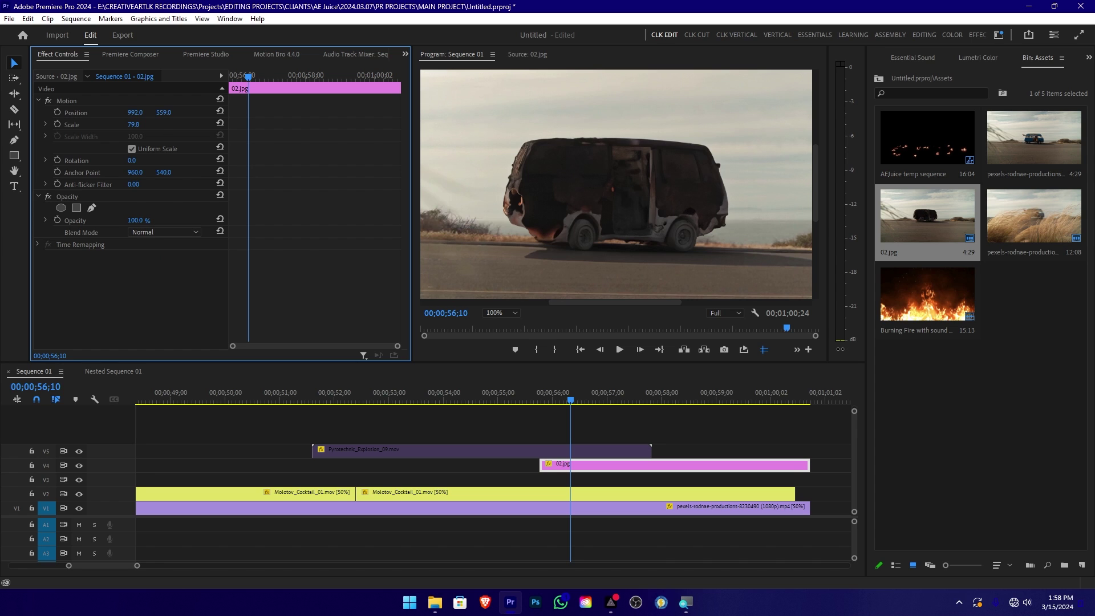
Draw a freeform opacity mask around the burned van in 02.jpg to isolate it from its background
left_click(606, 236)
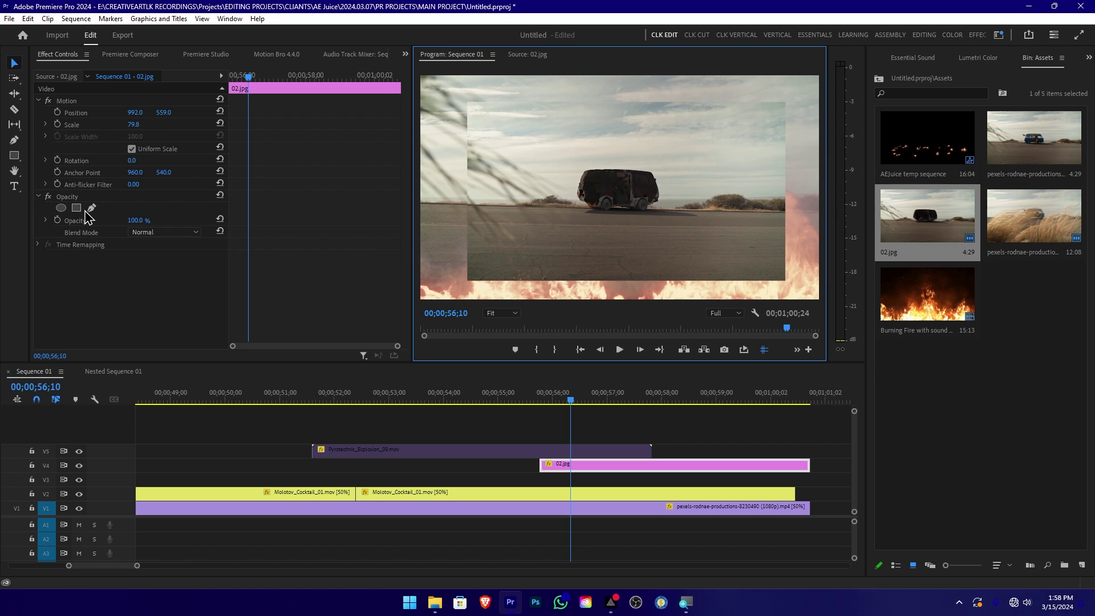
left_click(91, 208)
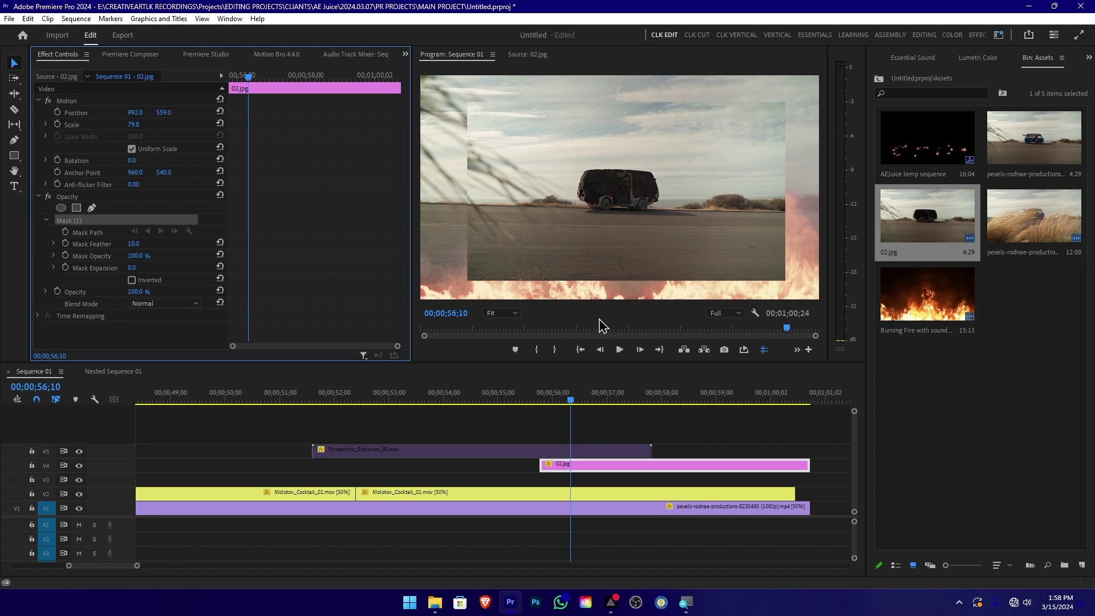
left_click(502, 314)
left_click(504, 392)
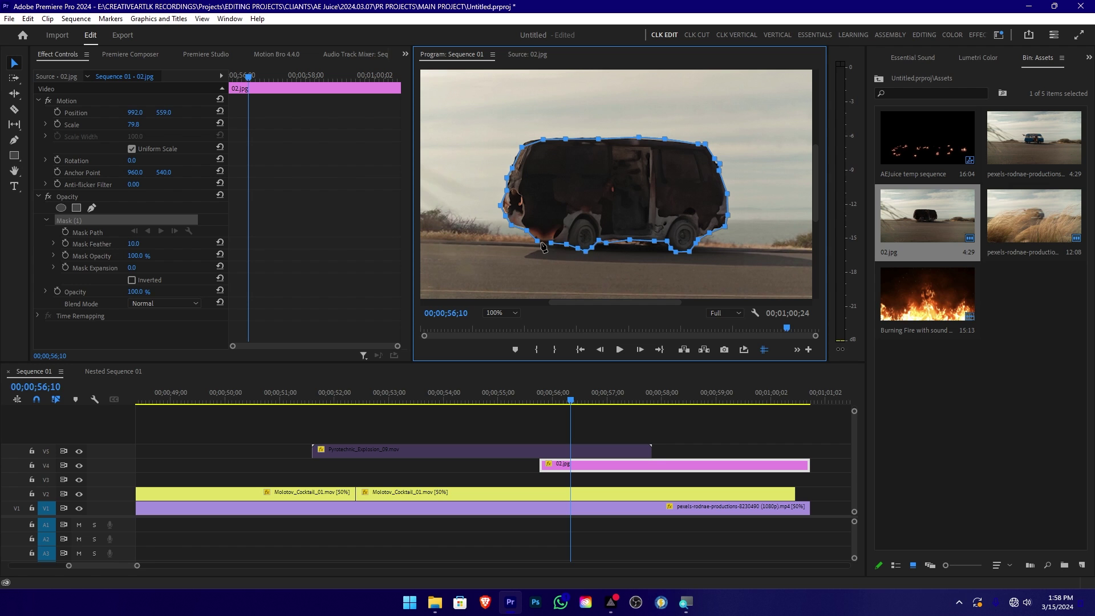
Re-enable the explosion clip and move 02.jpg earlier on V4 so it starts at 00;00;53;21
left_click(576, 450)
left_click_drag(572, 425, 428, 427)
left_click_drag(559, 475, 446, 474)
left_click(396, 403)
left_click_drag(398, 405, 432, 413)
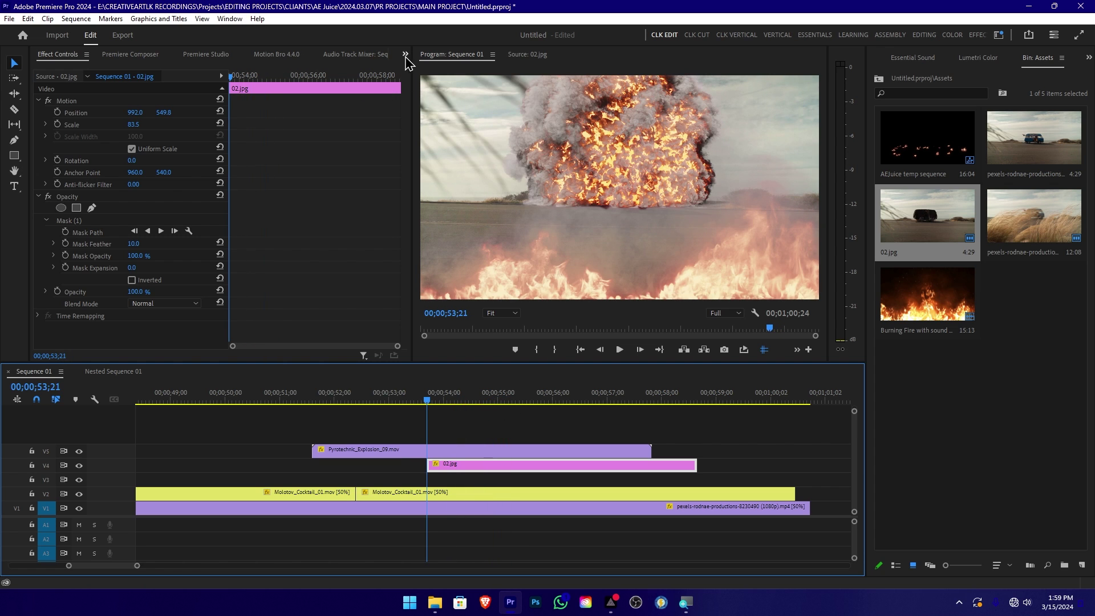
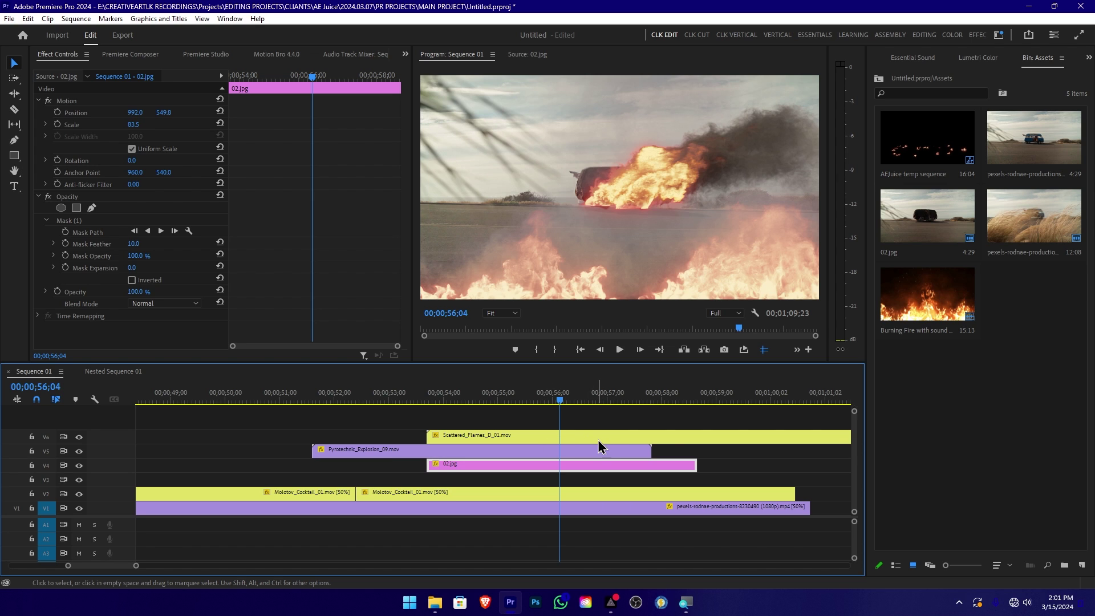
Duplicate Scattered_Flames_D_01.mov from V6 onto V3 beneath 02.jpg and set the copy's horizontal position to 1609.7
left_click_drag(596, 436, 594, 481)
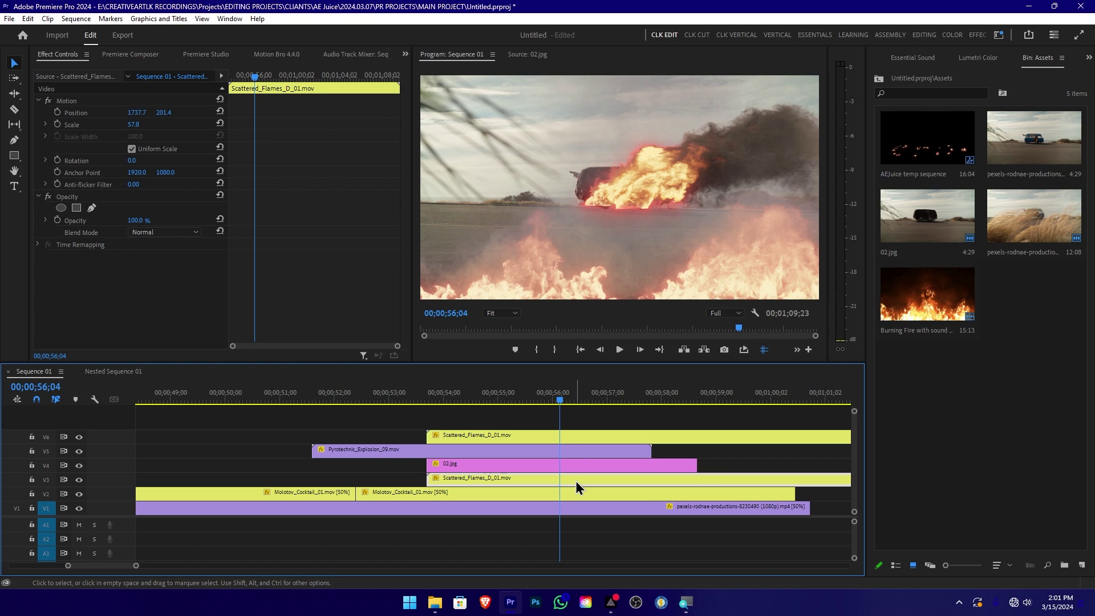
left_click_drag(139, 111, 94, 112)
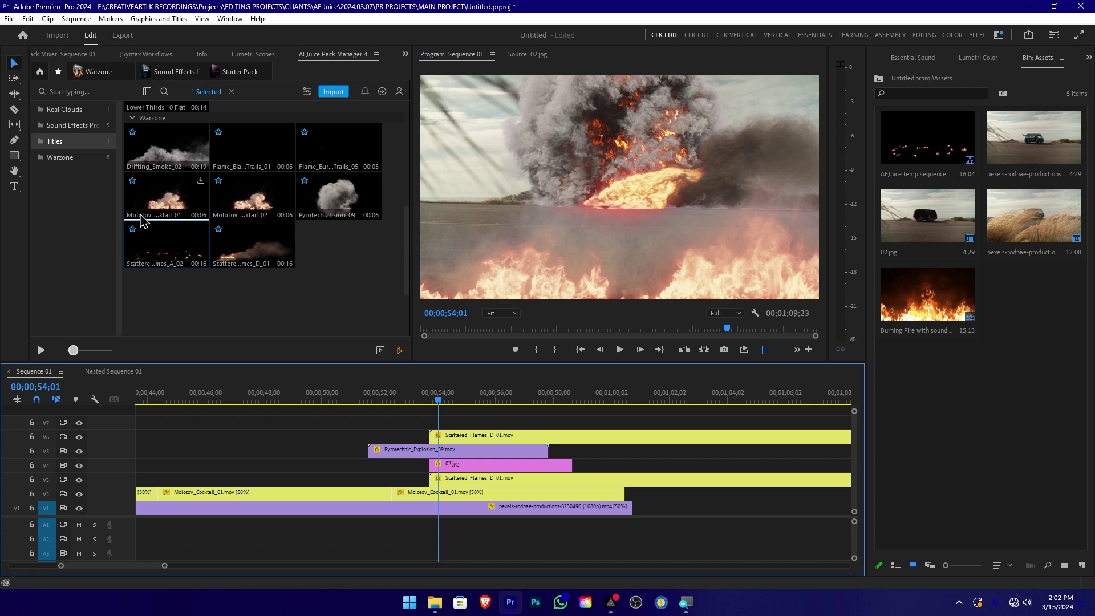
Add Scattered_Flames_A_02 from the Warzone pack on V7 and fit it around the van at scale 24 and position 1032, 513
left_click(184, 256)
left_click_drag(348, 388, 464, 424)
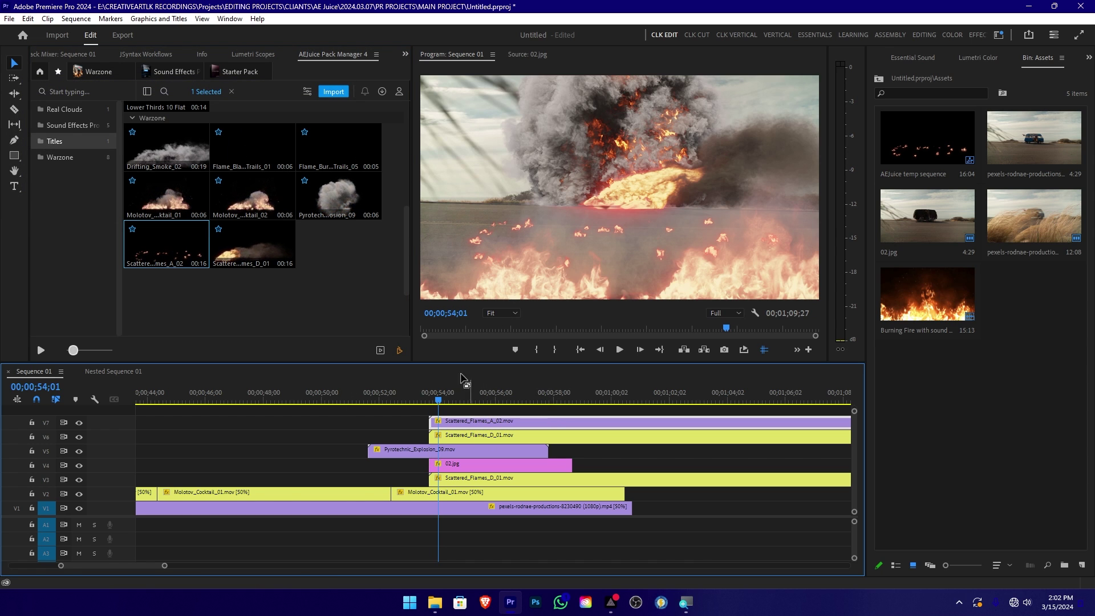
scroll(244, 54, "up", 8)
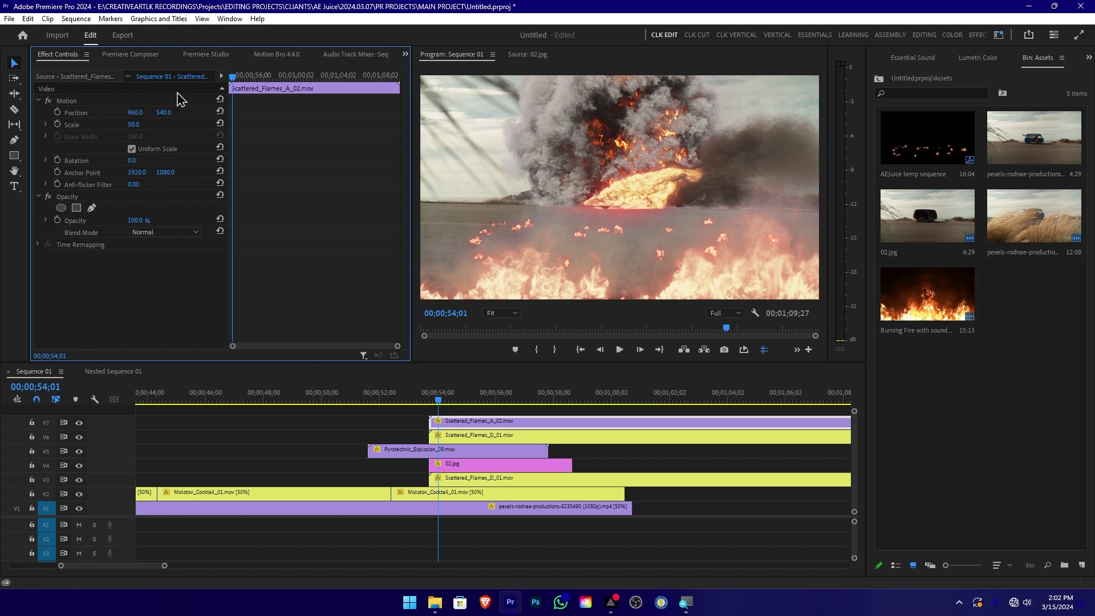
left_click_drag(166, 112, 111, 126)
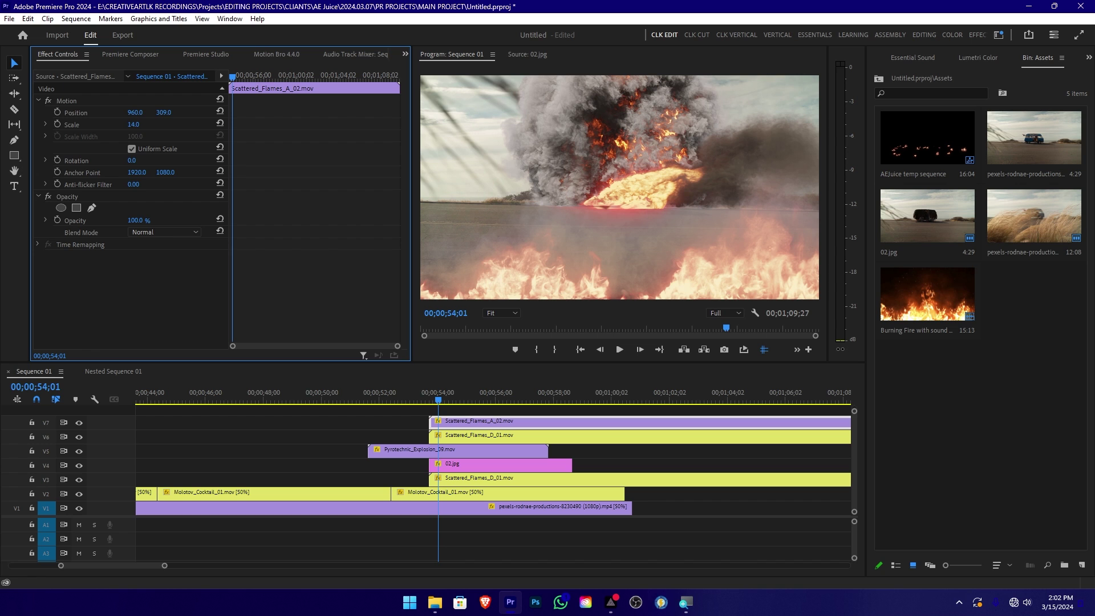
scroll(464, 433, "down", 3)
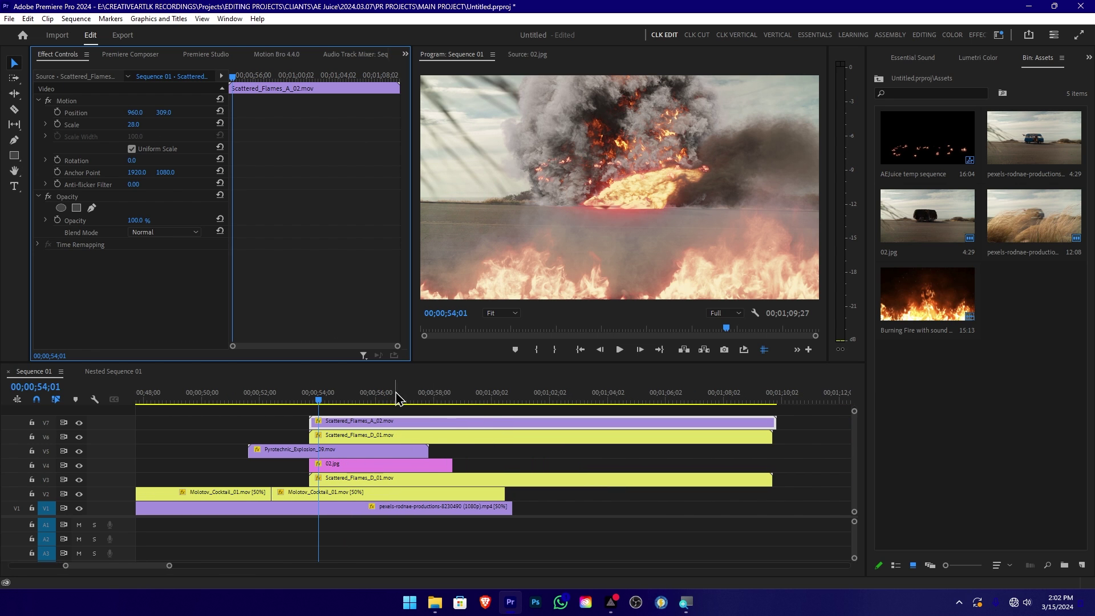
mouse_move(440, 399)
left_mouse_down()
mouse_move(455, 404)
mouse_move(429, 403)
left_mouse_up()
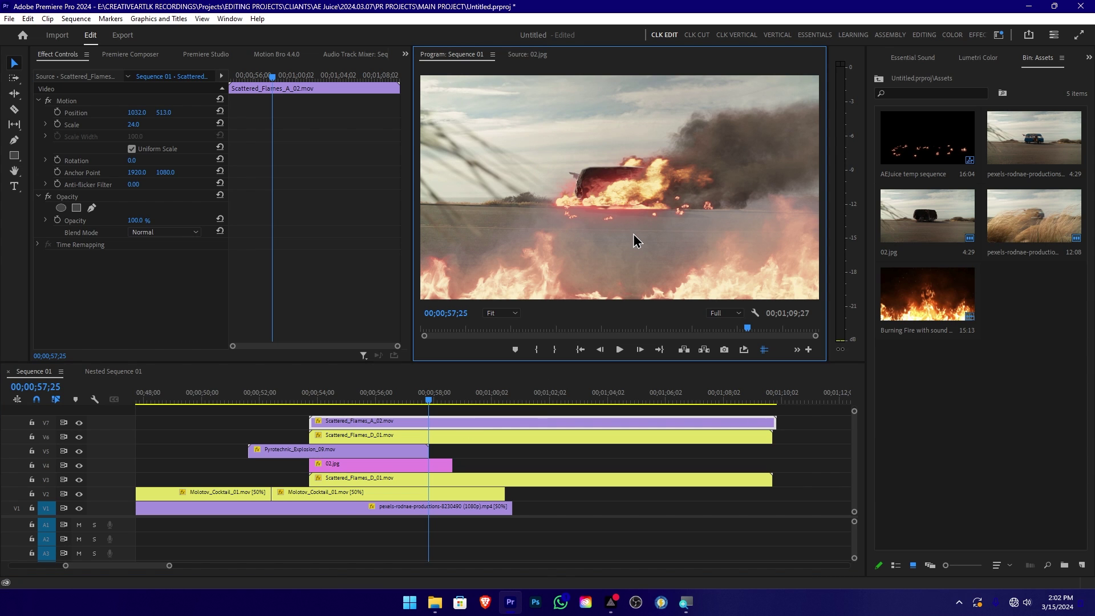
key("grave")
key("grave")
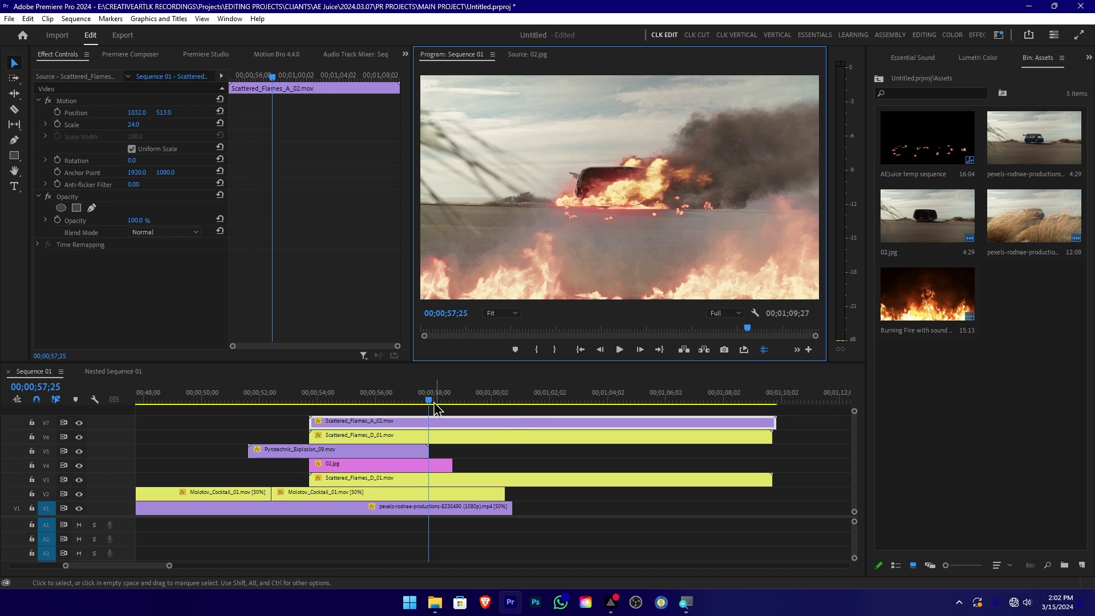
Draw a freeform opacity mask on Scattered_Flames_A_02.mov over the area around the van's base and invert it
left_click(92, 208)
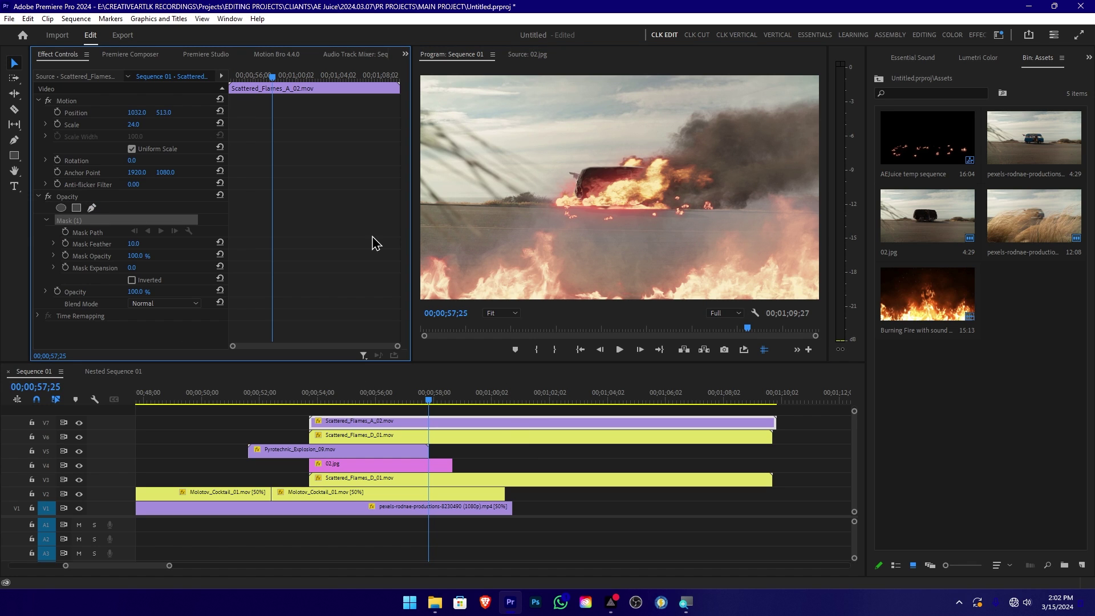
left_click(489, 315)
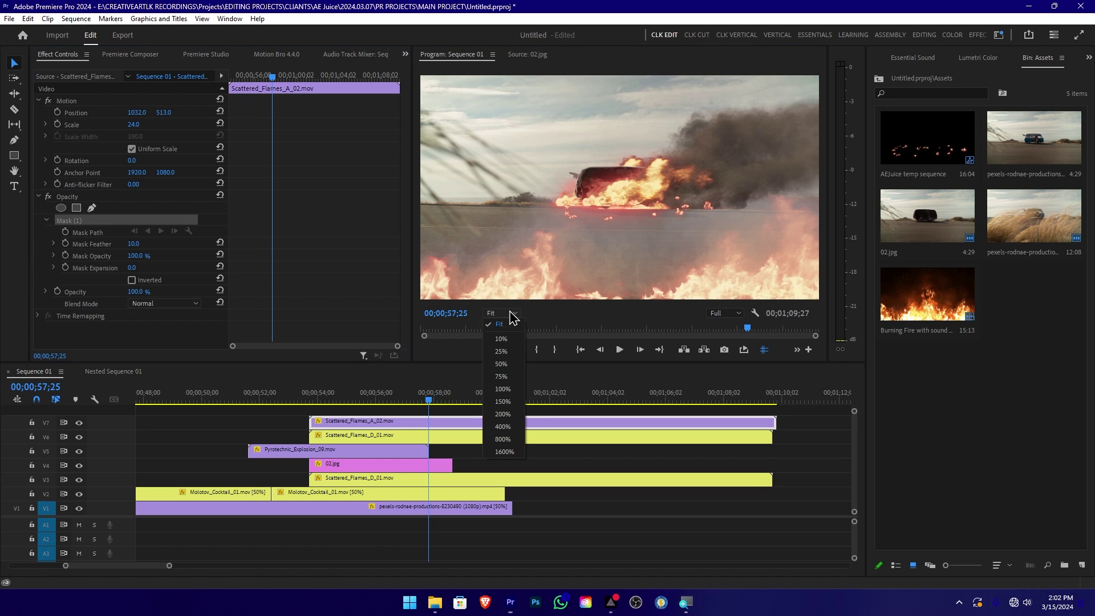
left_click(508, 398)
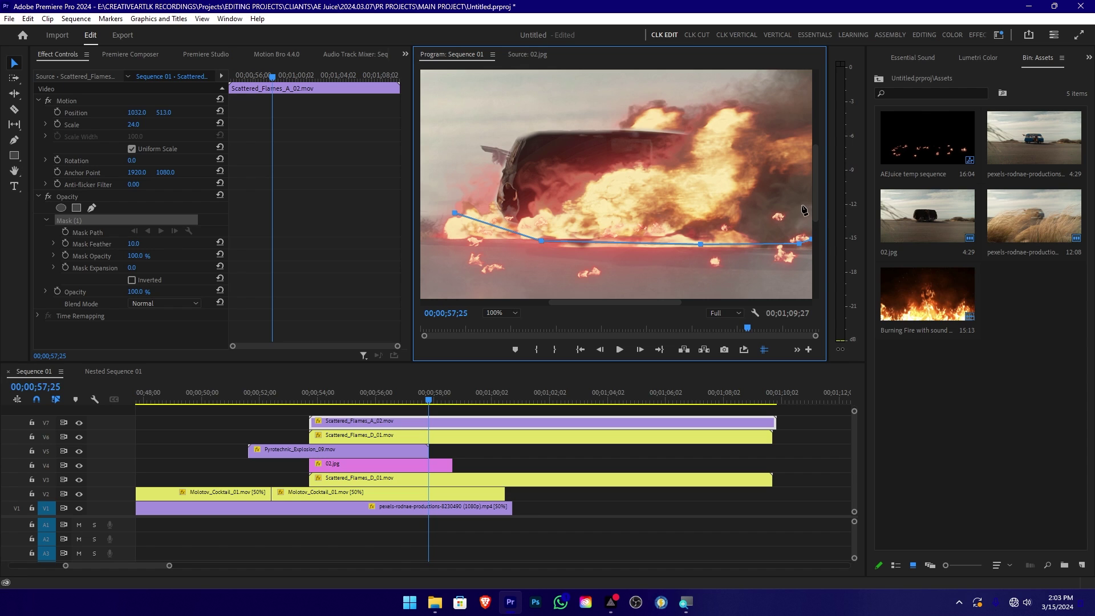
left_click(581, 177)
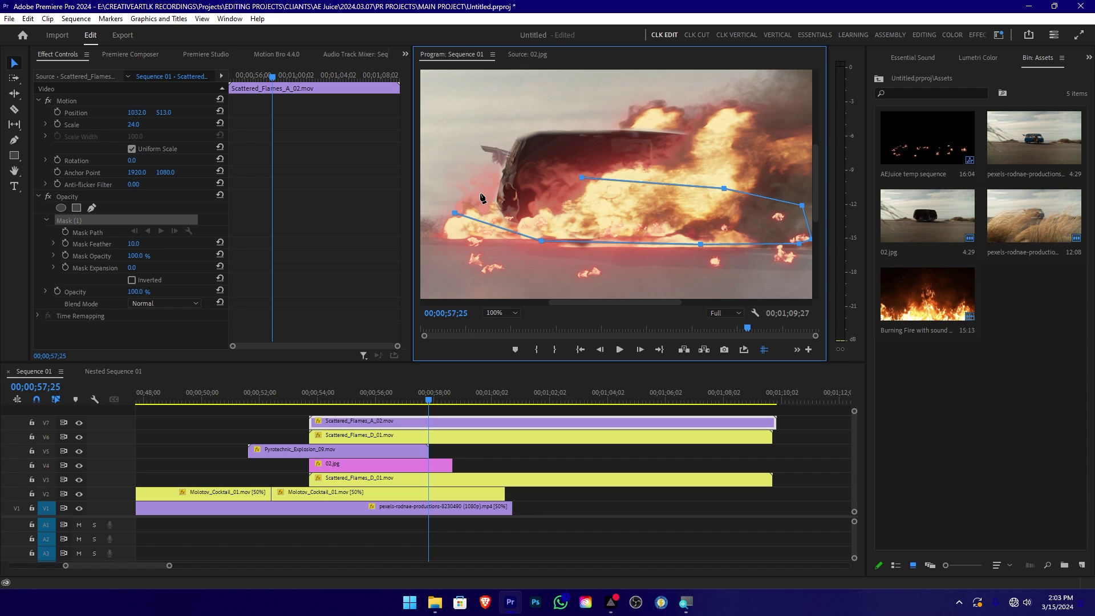
left_click(455, 213)
left_click(498, 227)
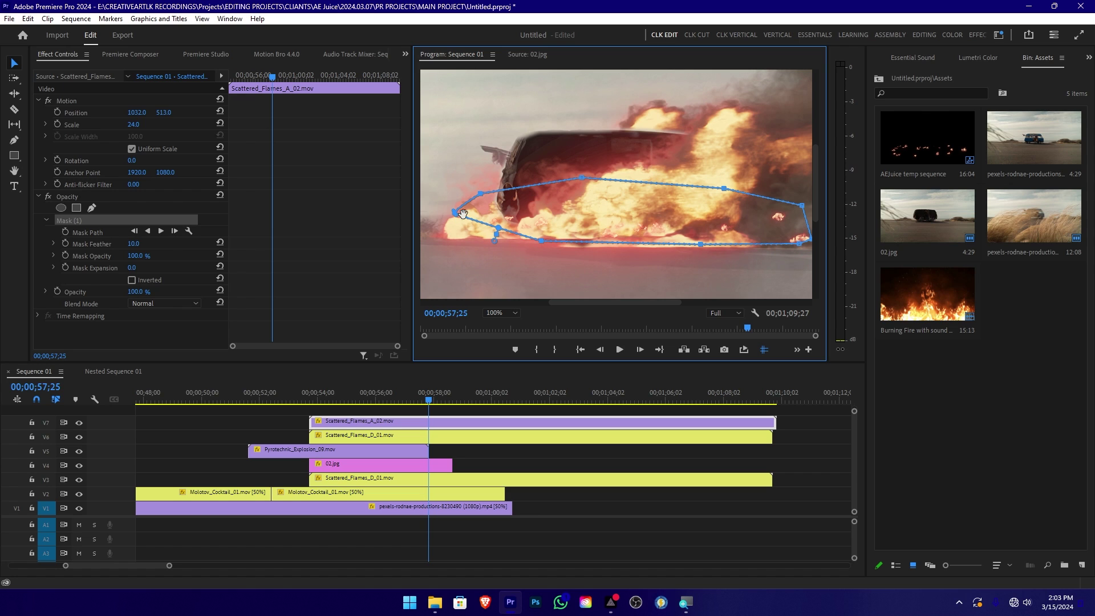
left_click(132, 280)
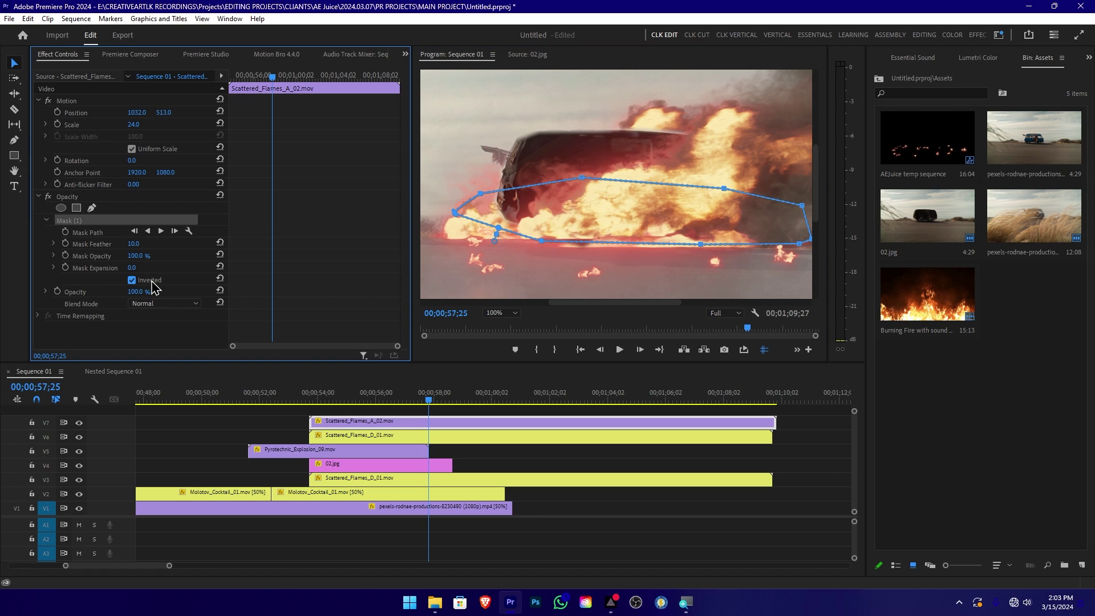
left_click(511, 317)
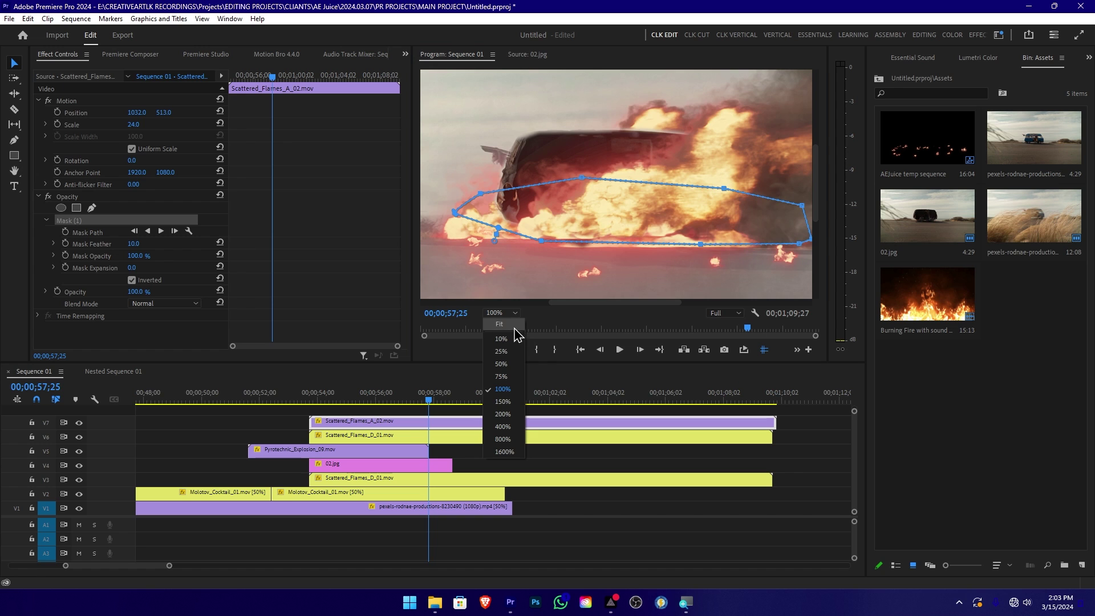
left_click(516, 325)
Add a Cross Dissolve to the start of Scattered_Flames_D_01.mov on V6 and extend it to 22 frames
left_click_drag(382, 409, 308, 403)
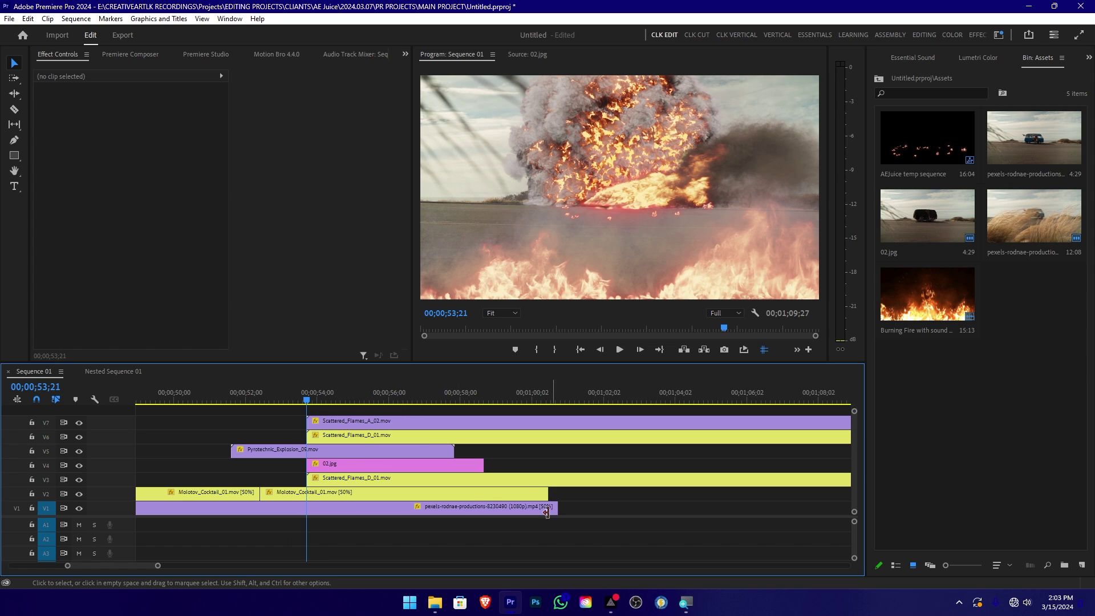
left_click(382, 436)
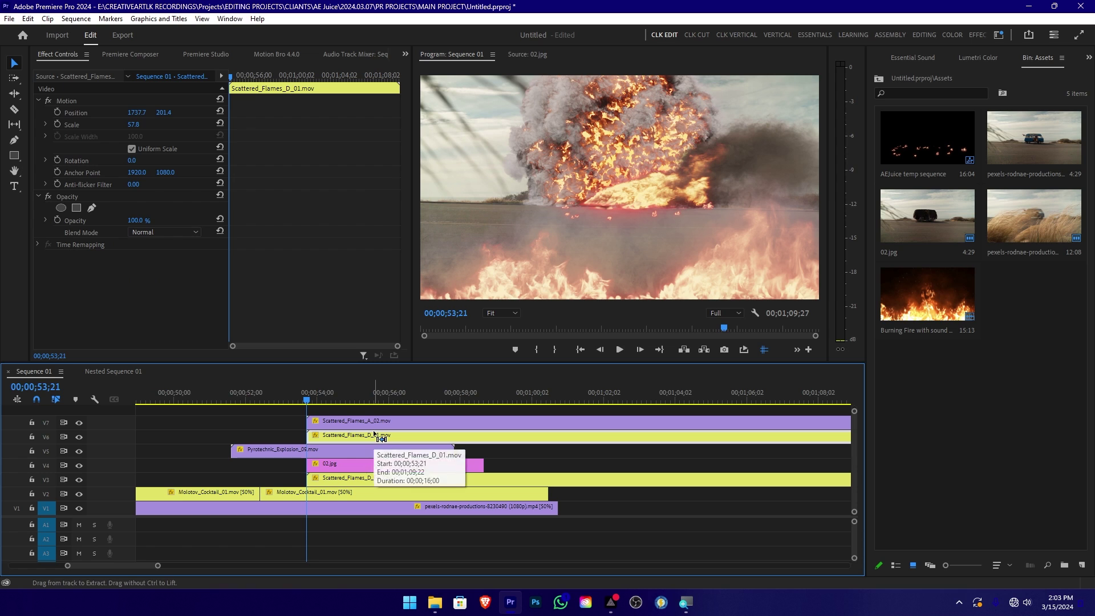
key("shift+e")
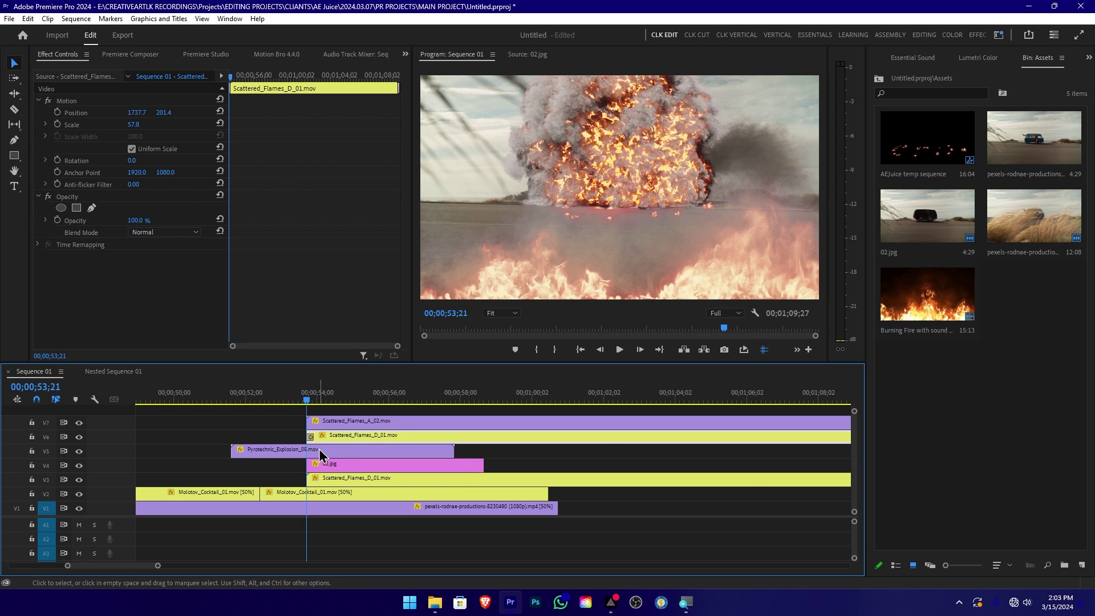
key("=")
key("=")
key("=")
key("=")
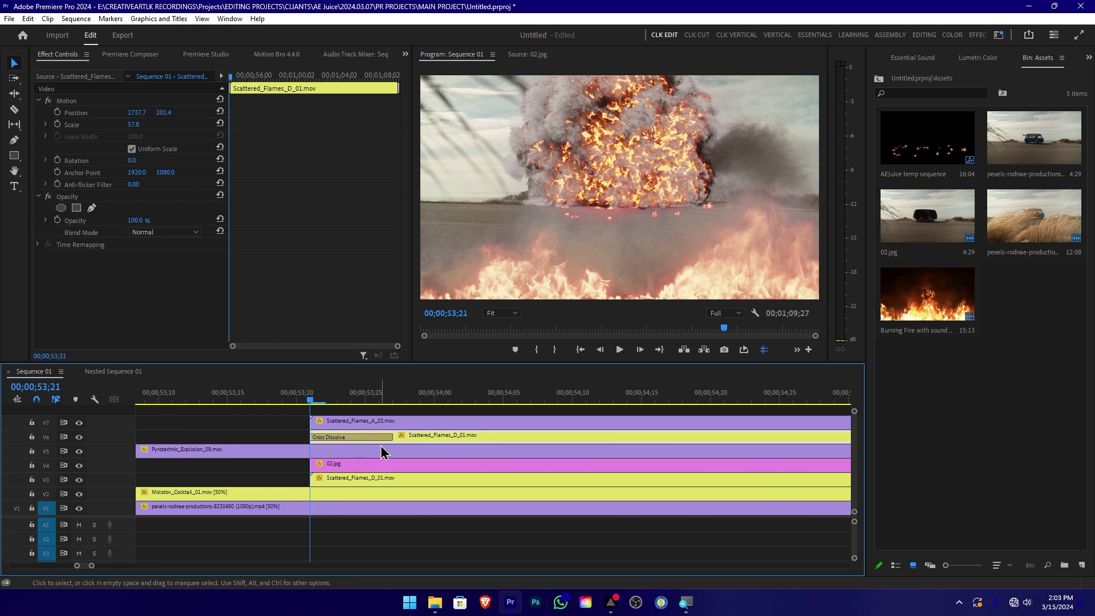
left_click(384, 438)
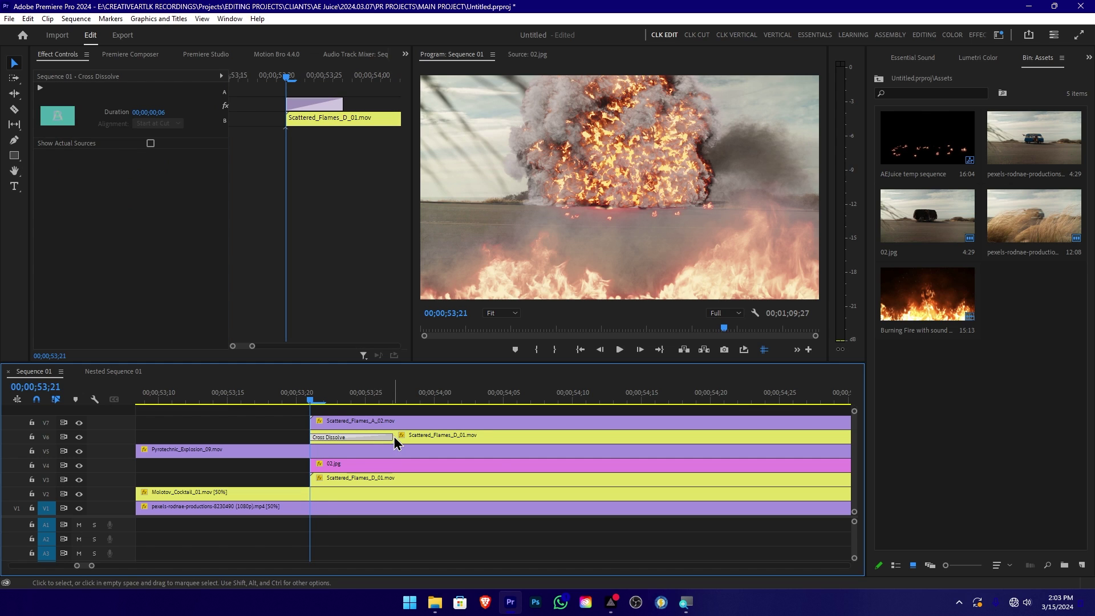
left_click_drag(394, 439, 614, 438)
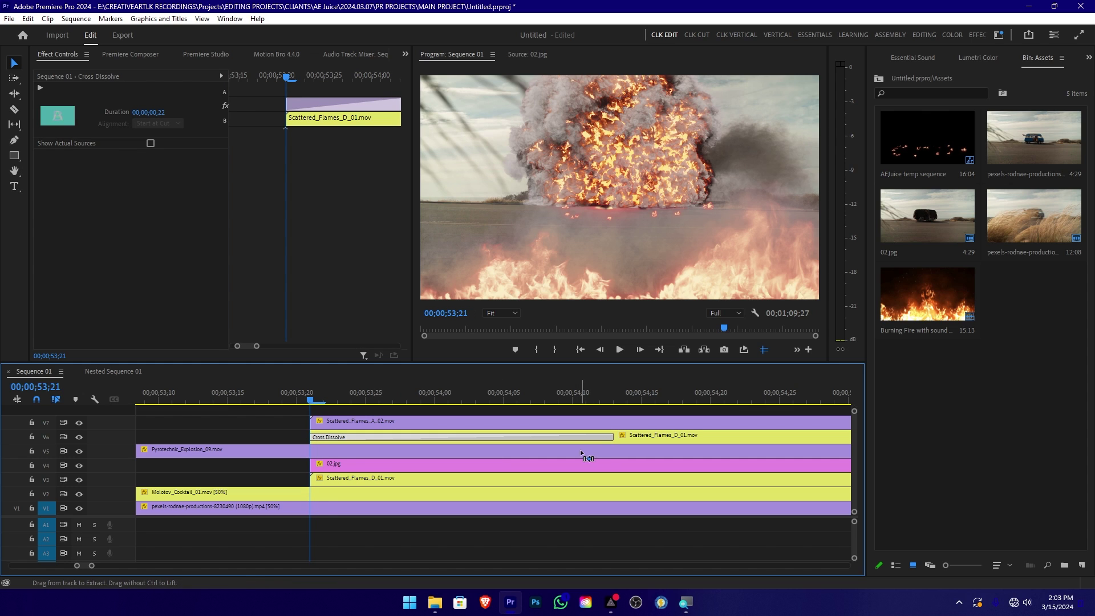
Add a 22-frame Cross Dissolve to the start of the duplicate Scattered_Flames_D_01.mov on V3
left_click(396, 482)
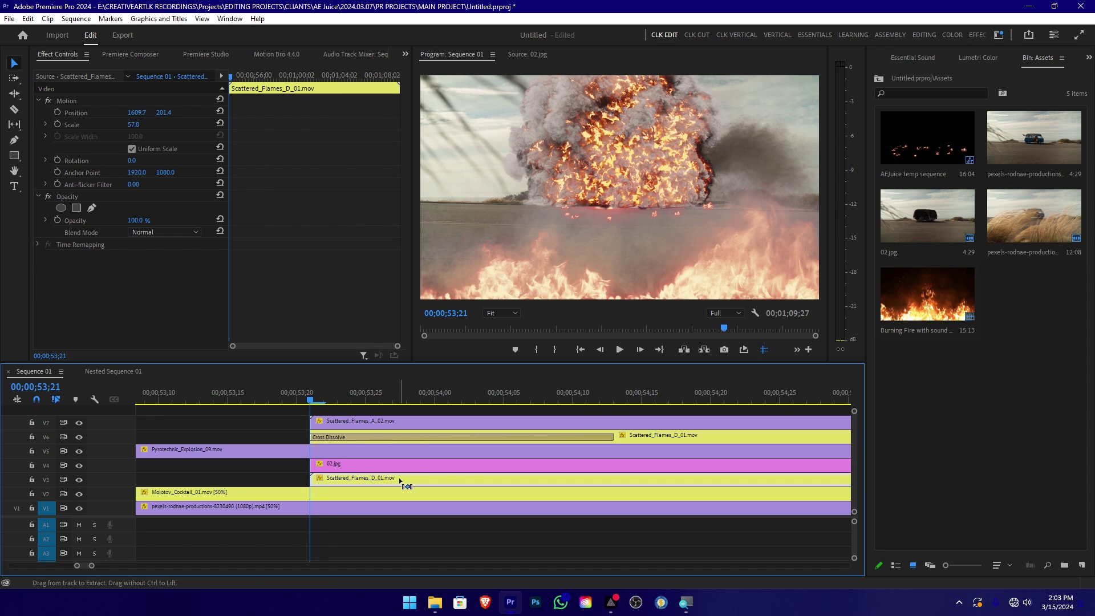
key("ctrl+d")
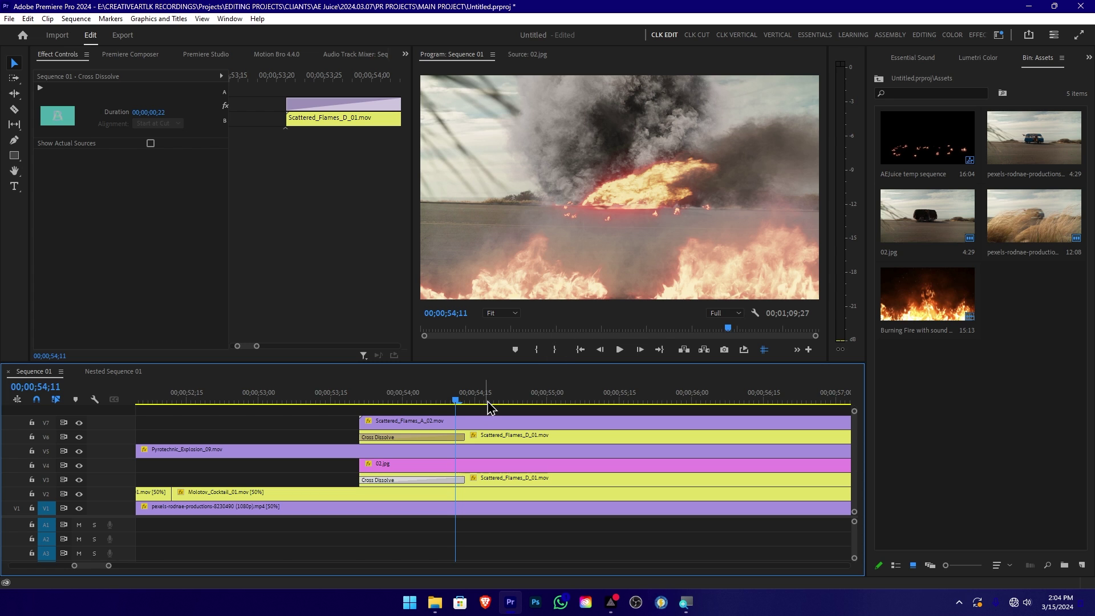
left_click_drag(421, 394, 379, 394)
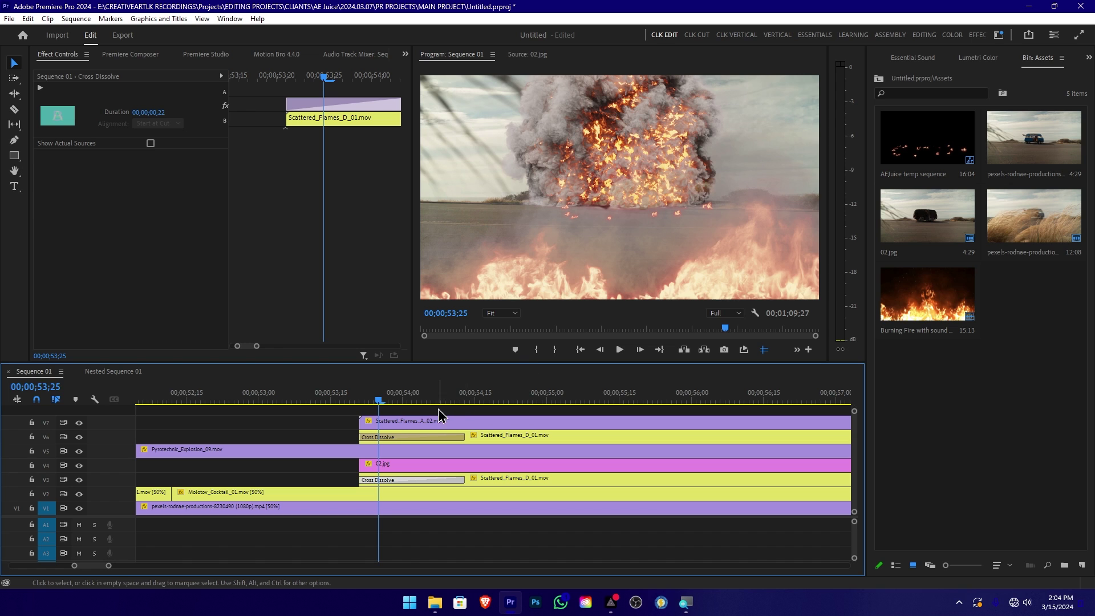
Raise the clips on V5 to V7 by one track and move the upper Scattered_Flames_D_01.mov to V5, beneath the explosion
left_click(353, 451)
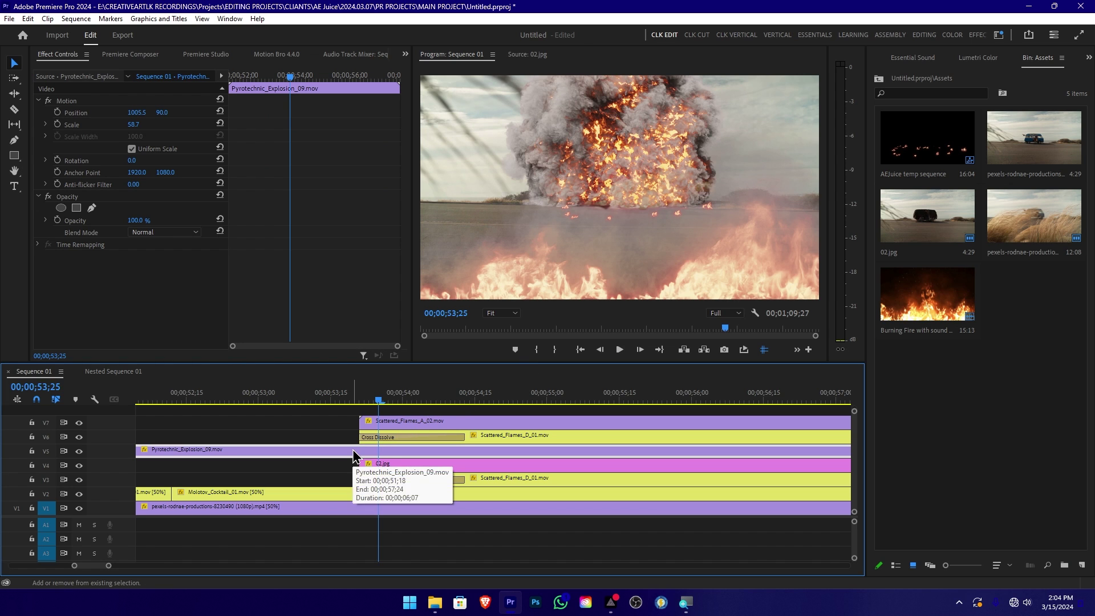
key("grave")
left_click_drag(265, 266, 547, 366)
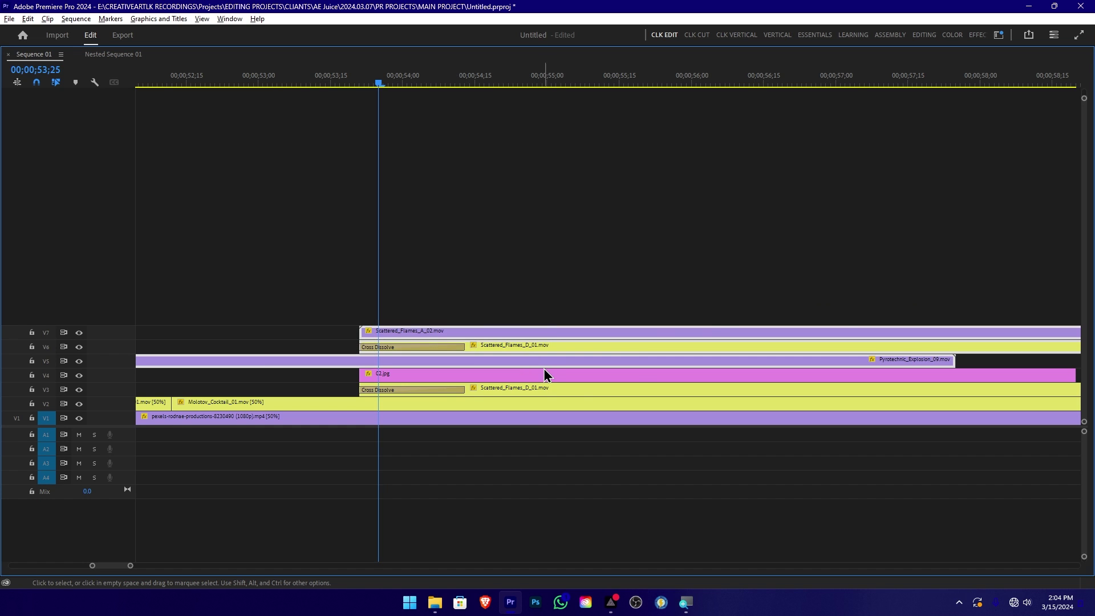
key("alt+Up")
left_click(531, 207)
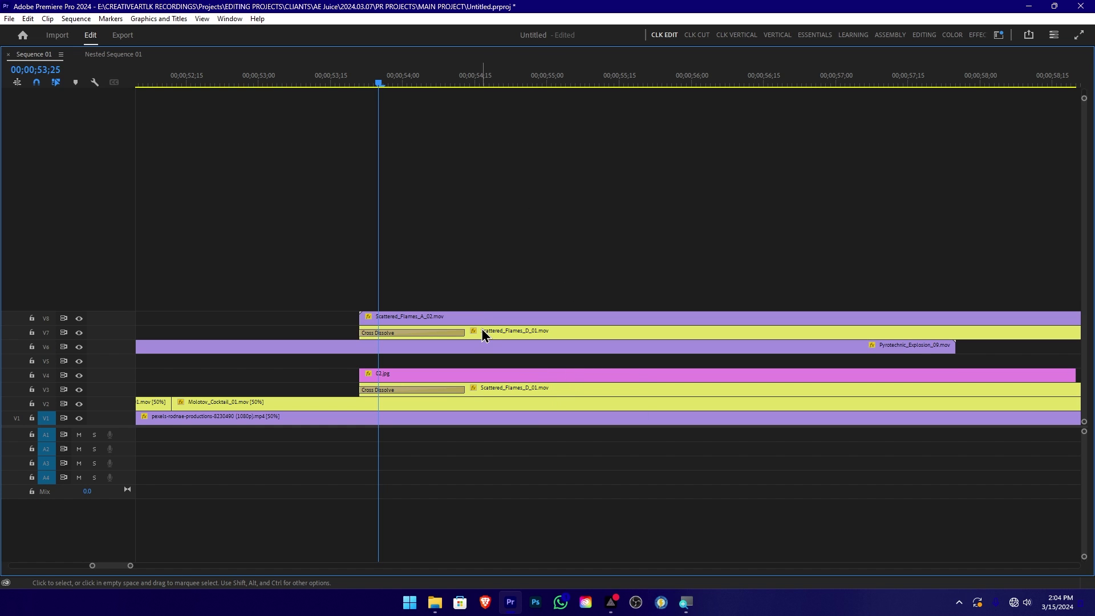
left_click_drag(480, 334, 470, 369)
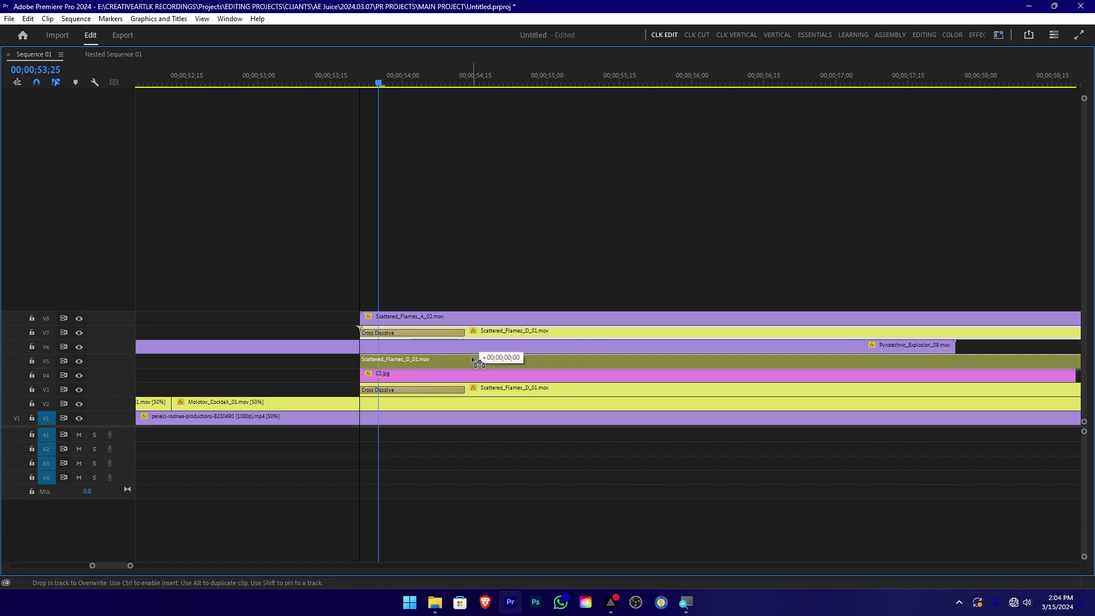
Play the sequence from 00;00;53;13 to review the explosion and flame transition
left_click(330, 84)
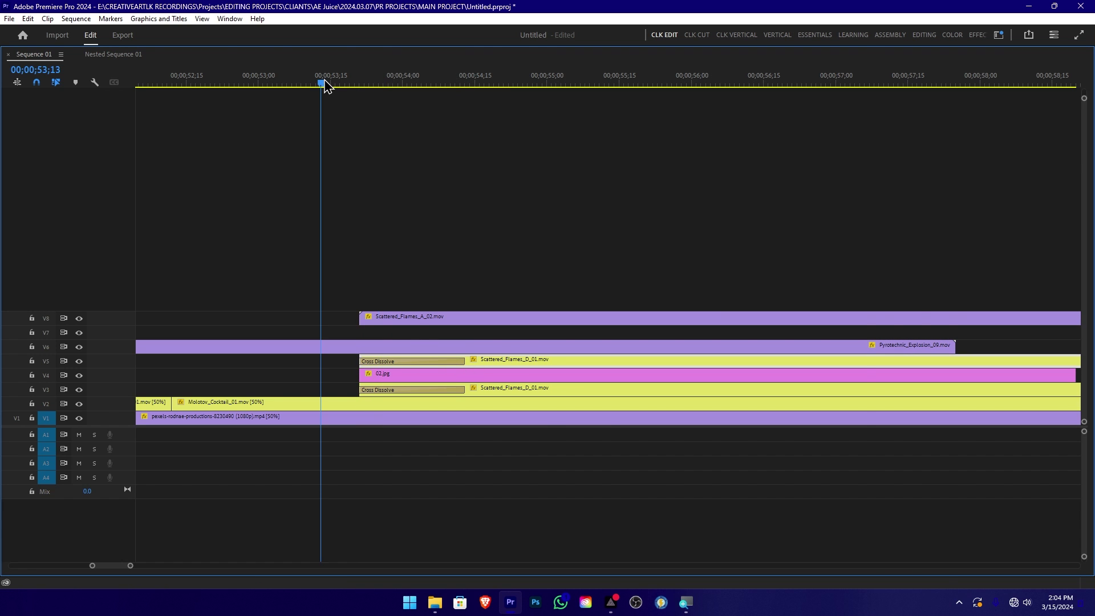
key("grave")
key("space")
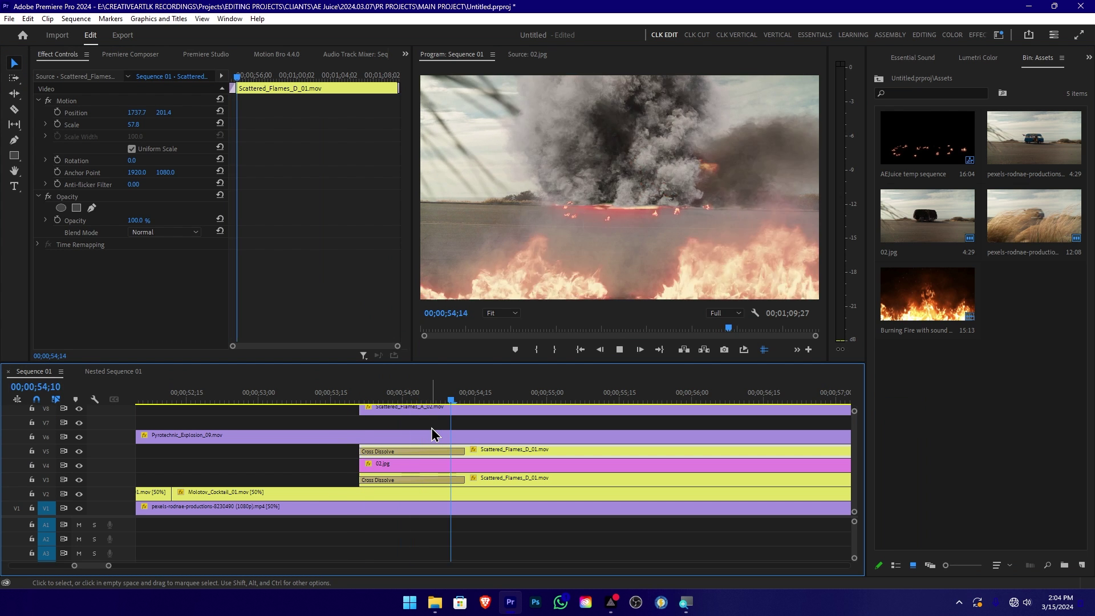
Stop playback and scrub through the sequence around the explosion to review the van's transition into a burning wreck
key("space")
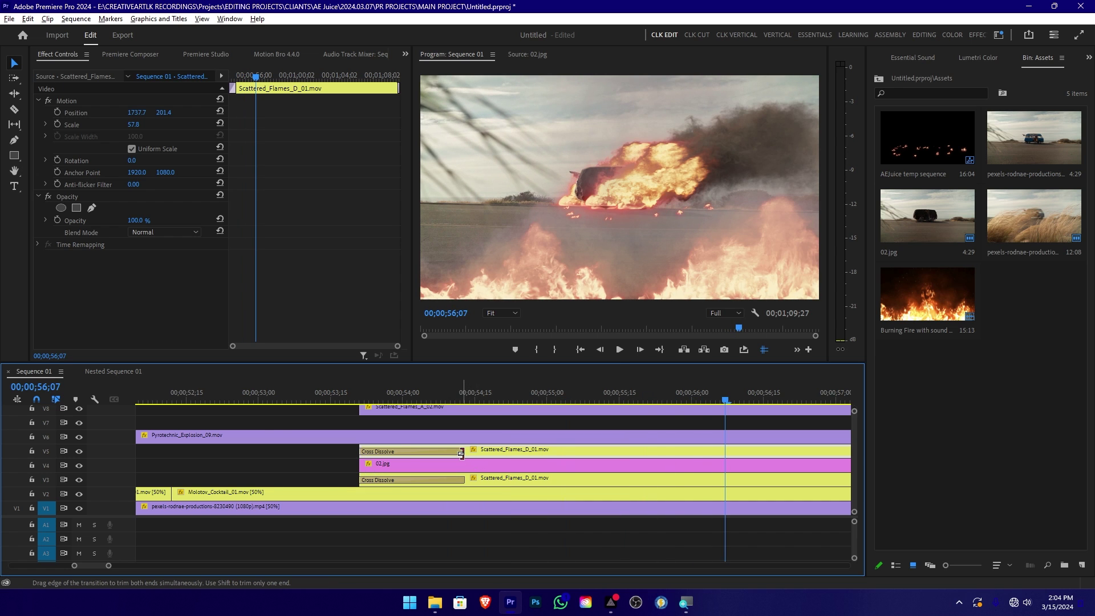
scroll(462, 455, "down", 3, "alt")
left_click(390, 392)
scroll(459, 399, "down", 2, "alt")
left_click_drag(459, 394, 570, 437)
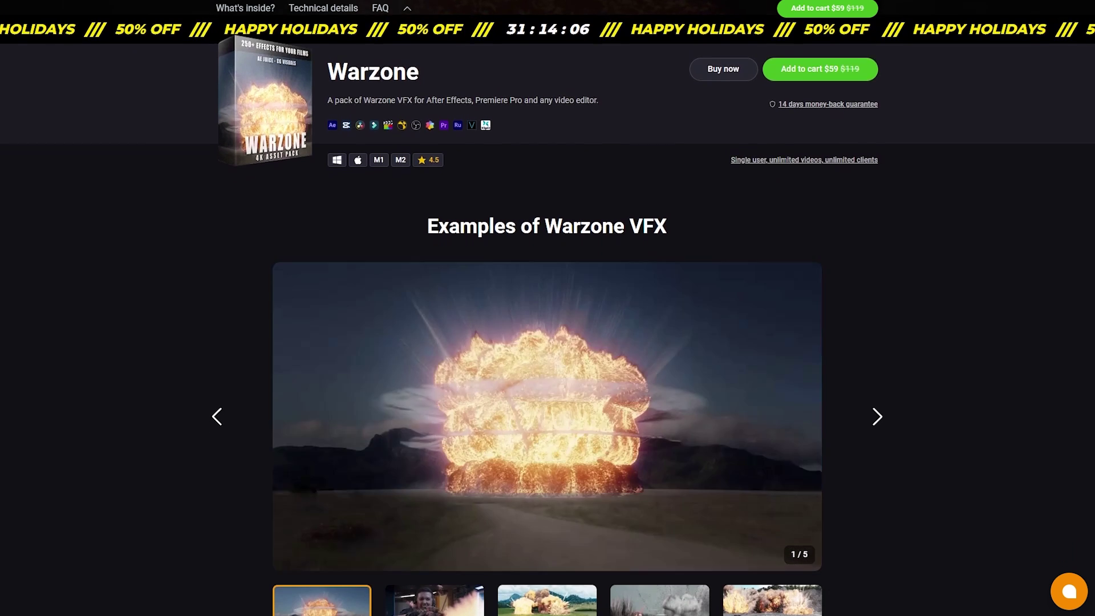
Switch to the Warzone product page in the browser and examine its VFX examples, features, included elements and technical information
scroll(548, 343, "down", 2)
scroll(477, 466, "down", 10)
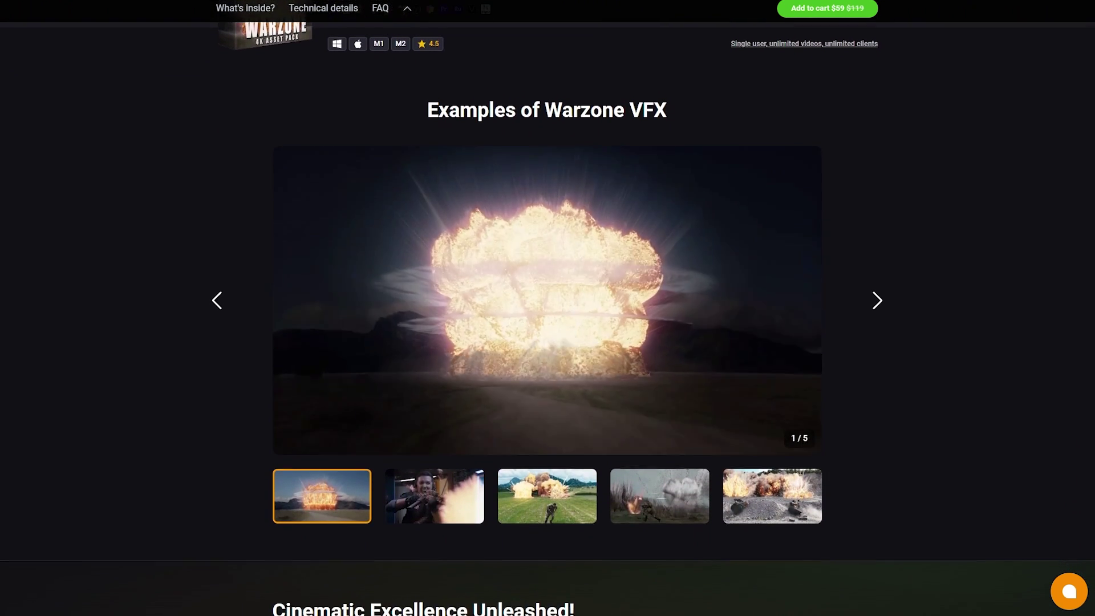
scroll(548, 319, "down", 2)
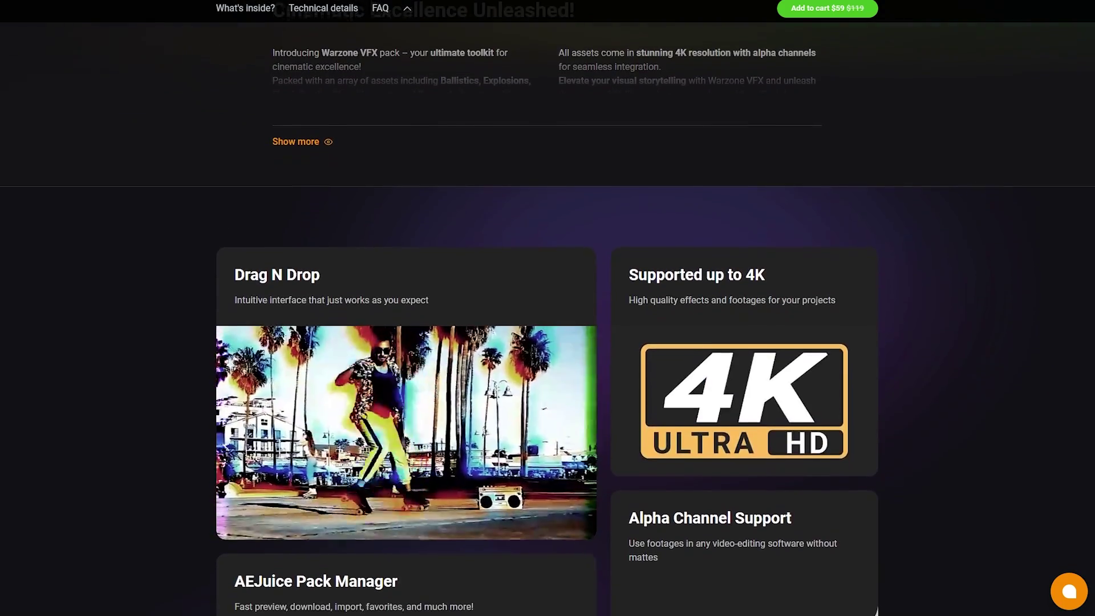
scroll(547, 319, "down", 2)
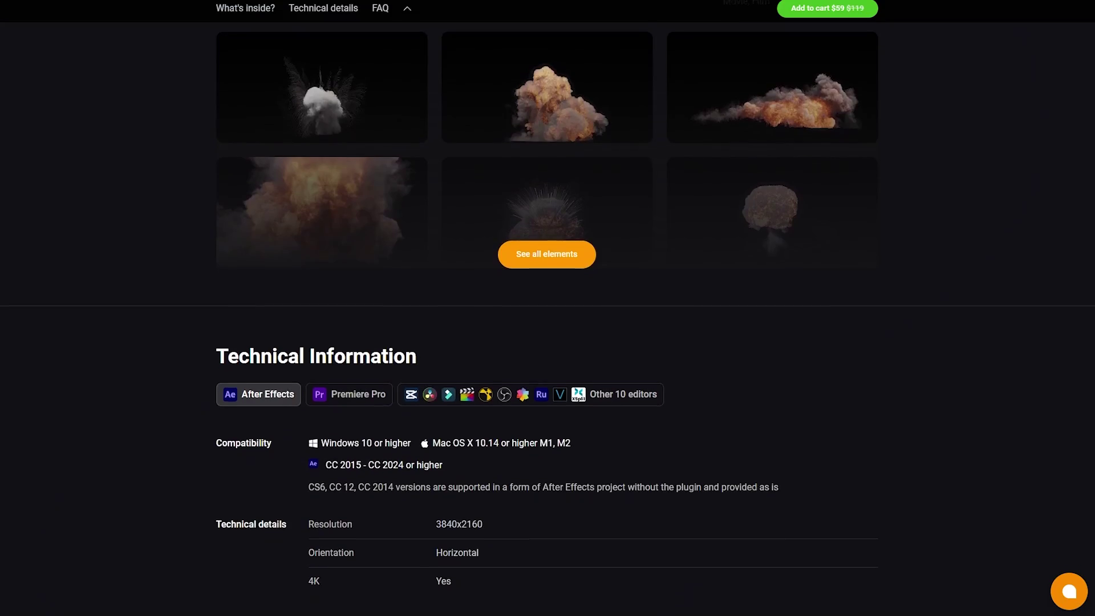
scroll(548, 319, "down", 2)
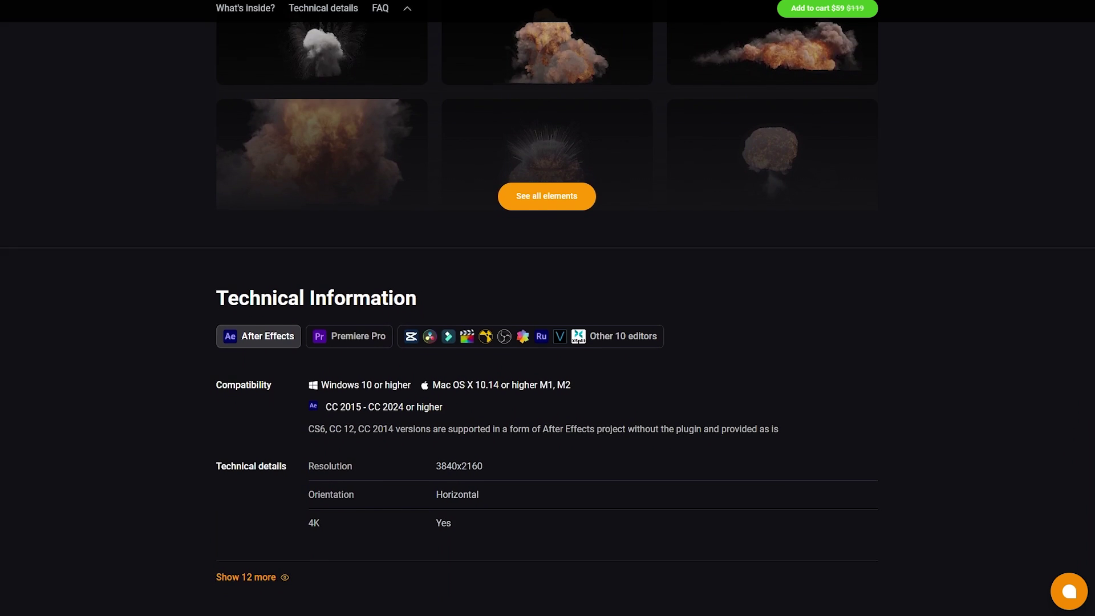
scroll(548, 319, "down", 2)
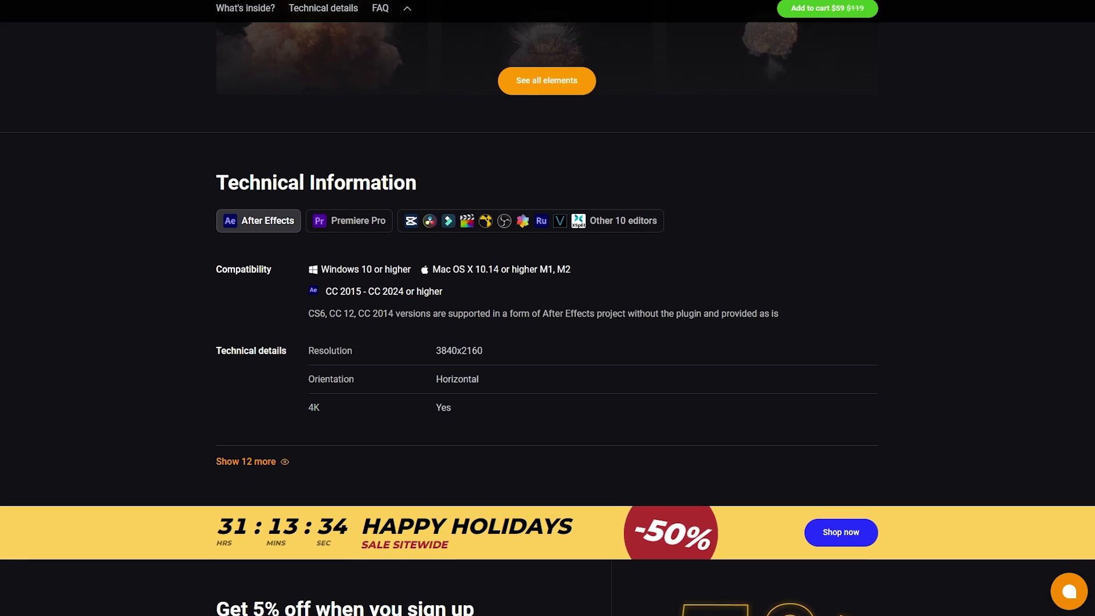